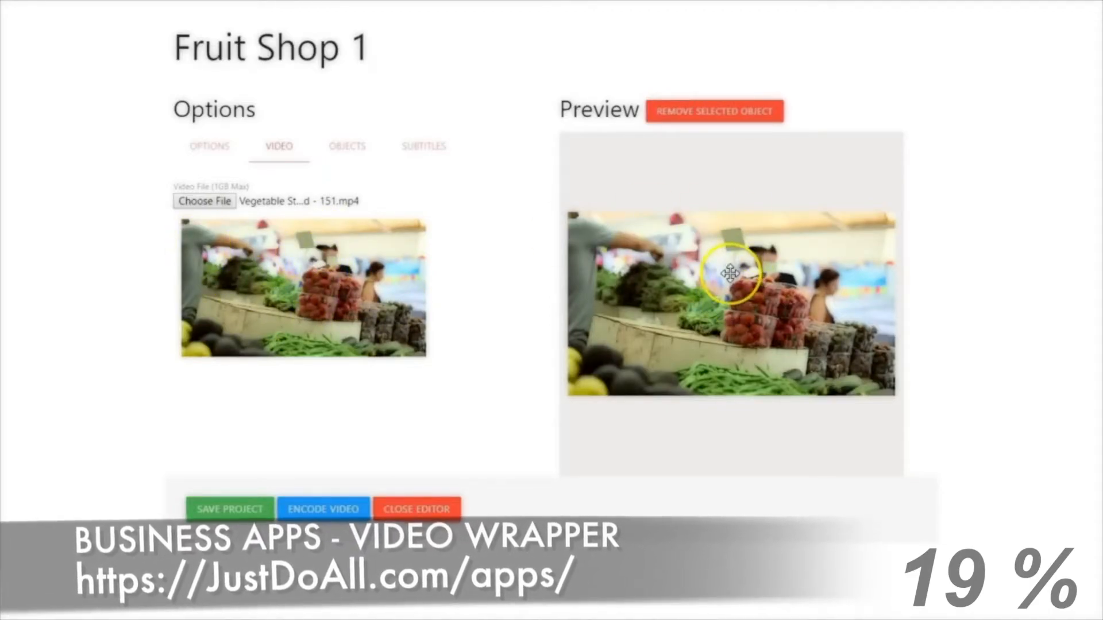
# Step: Fit the video across the canvas width and add the FSlogo image from the Fruit Shop Website folder
pyautogui.moveTo(723, 294); pyautogui.dragTo(731, 254)
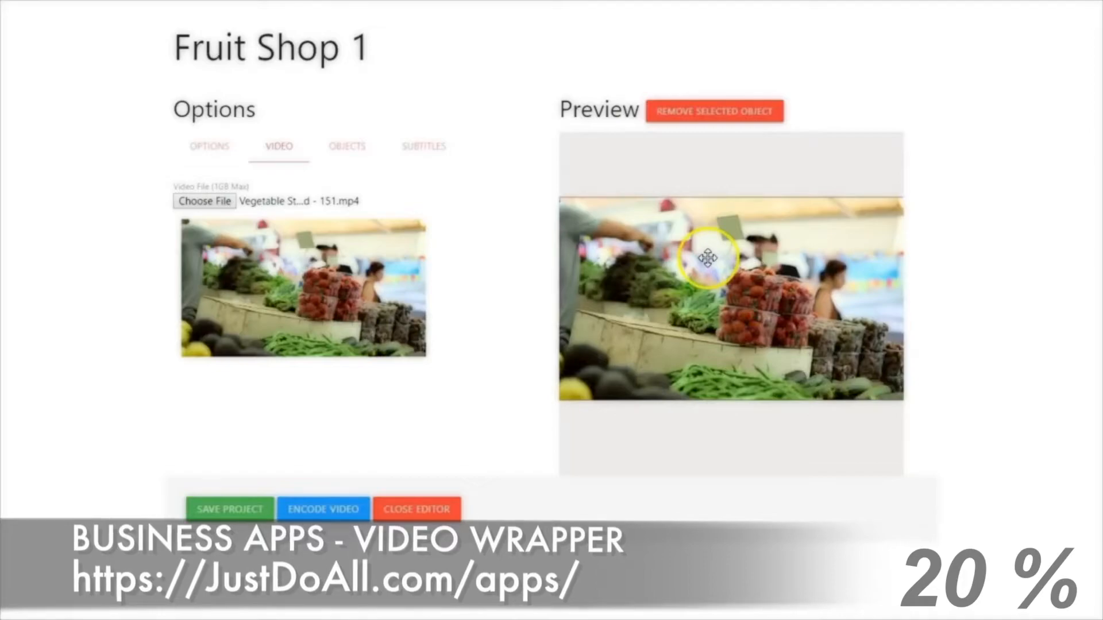
pyautogui.click(351, 147)
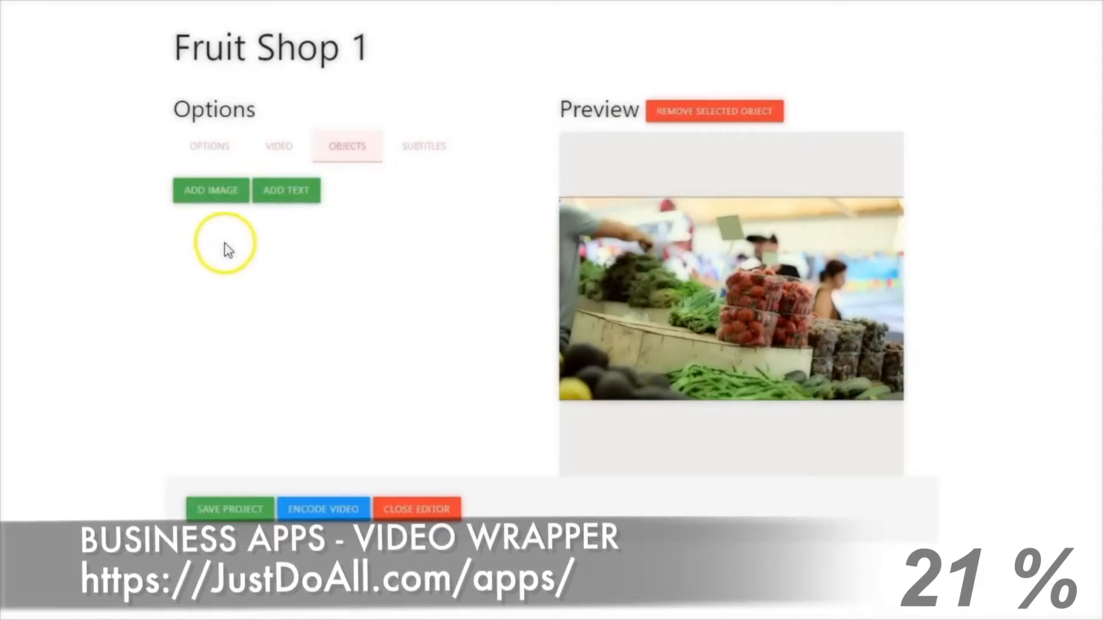
pyautogui.click(215, 201)
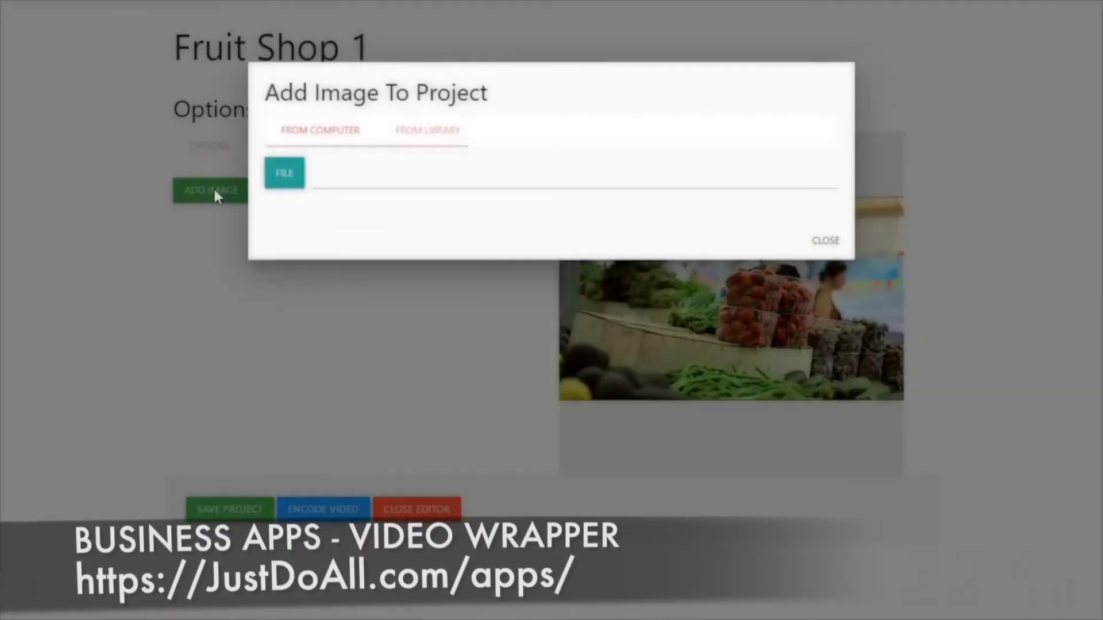
pyautogui.click(285, 176)
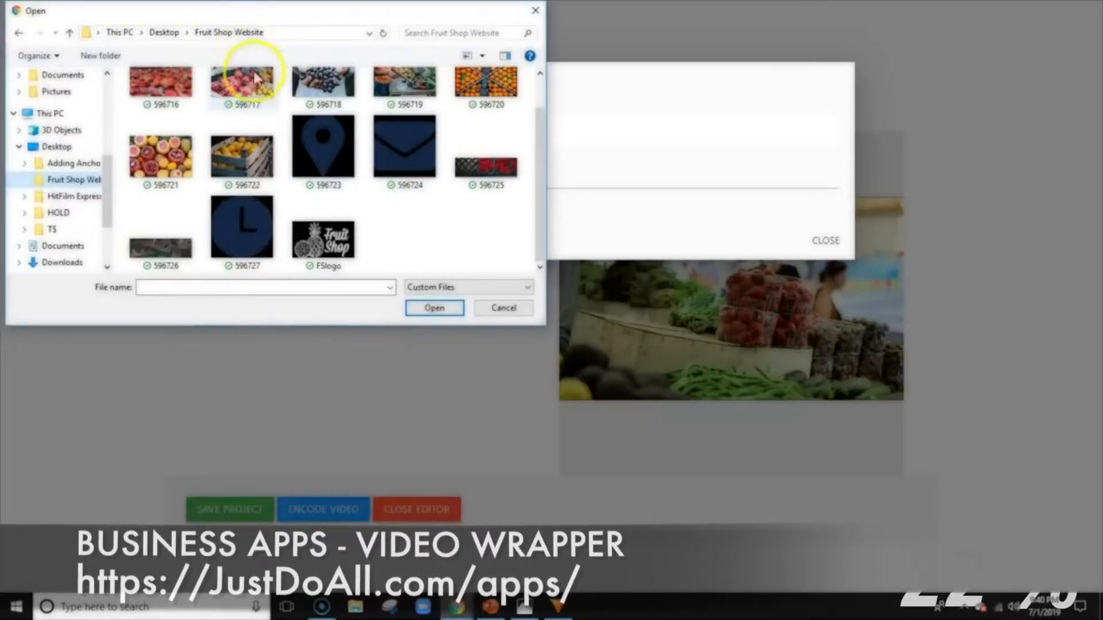
pyautogui.click(337, 245)
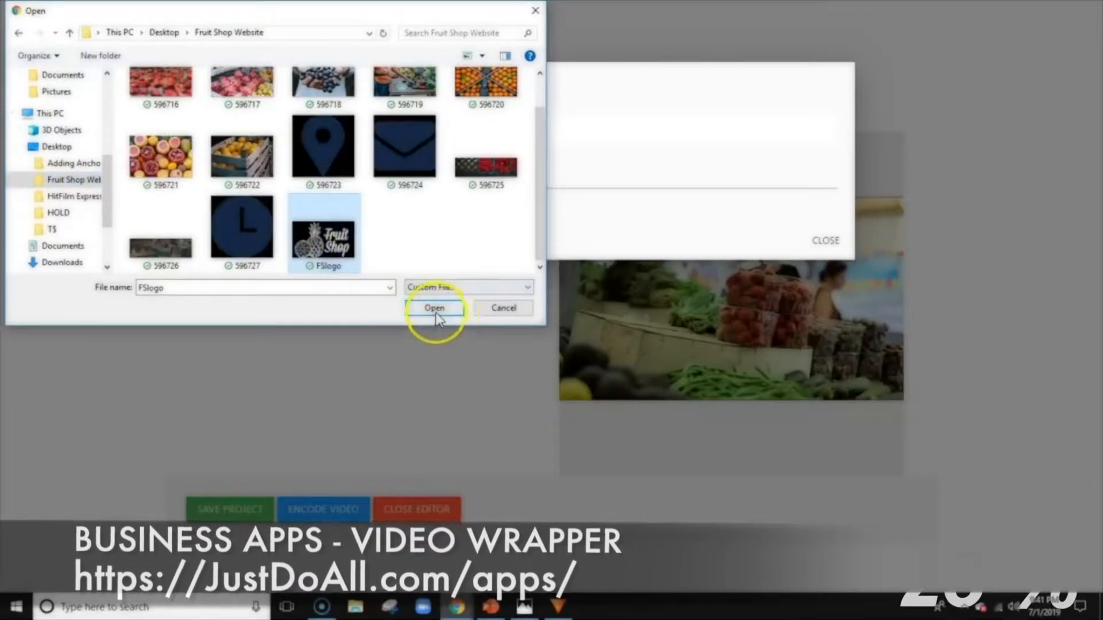
pyautogui.click(434, 309)
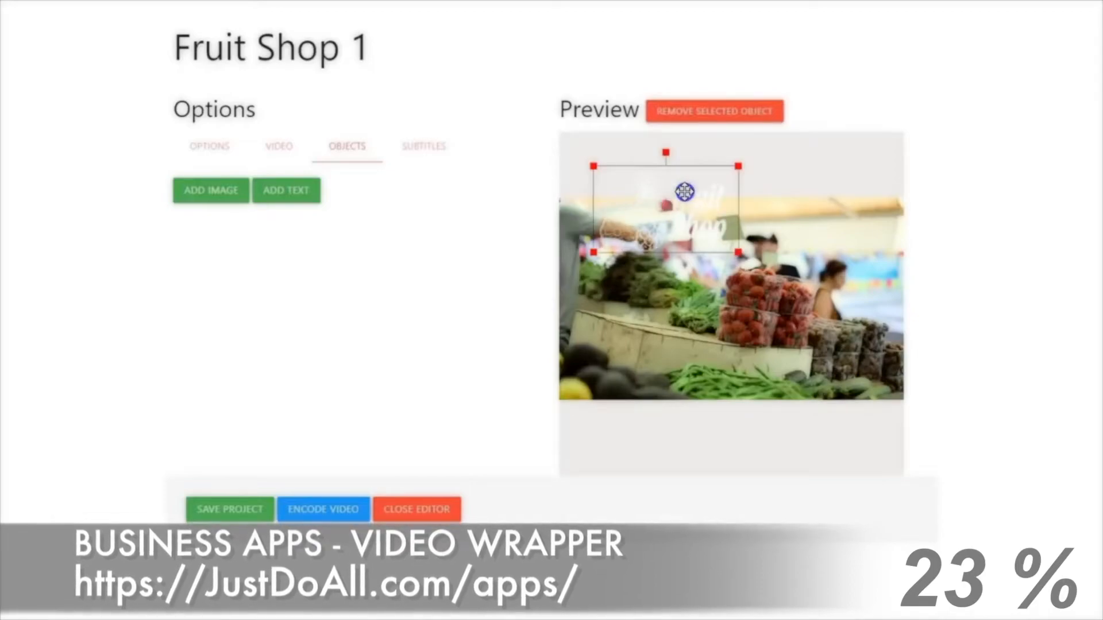
# Step: Enlarge the Fruit Shop logo slightly and place it in the lower-right corner of the canvas, below the video
pyautogui.moveTo(684, 192); pyautogui.dragTo(691, 251)
pyautogui.moveTo(748, 226); pyautogui.dragTo(833, 207)
pyautogui.moveTo(719, 287); pyautogui.dragTo(820, 447)
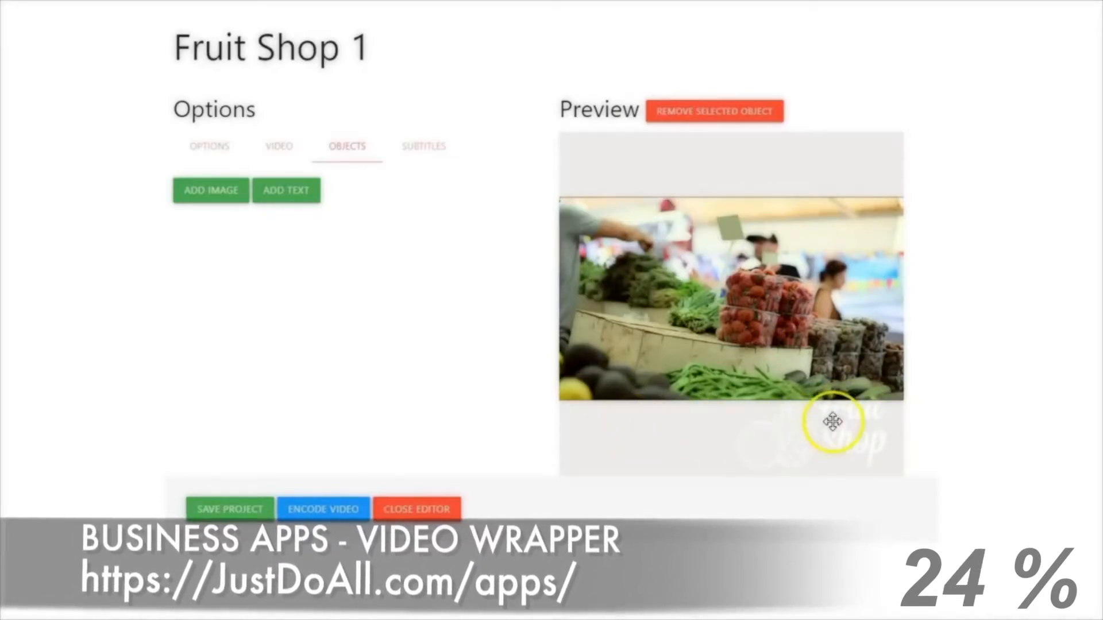
pyautogui.moveTo(833, 422); pyautogui.dragTo(835, 431)
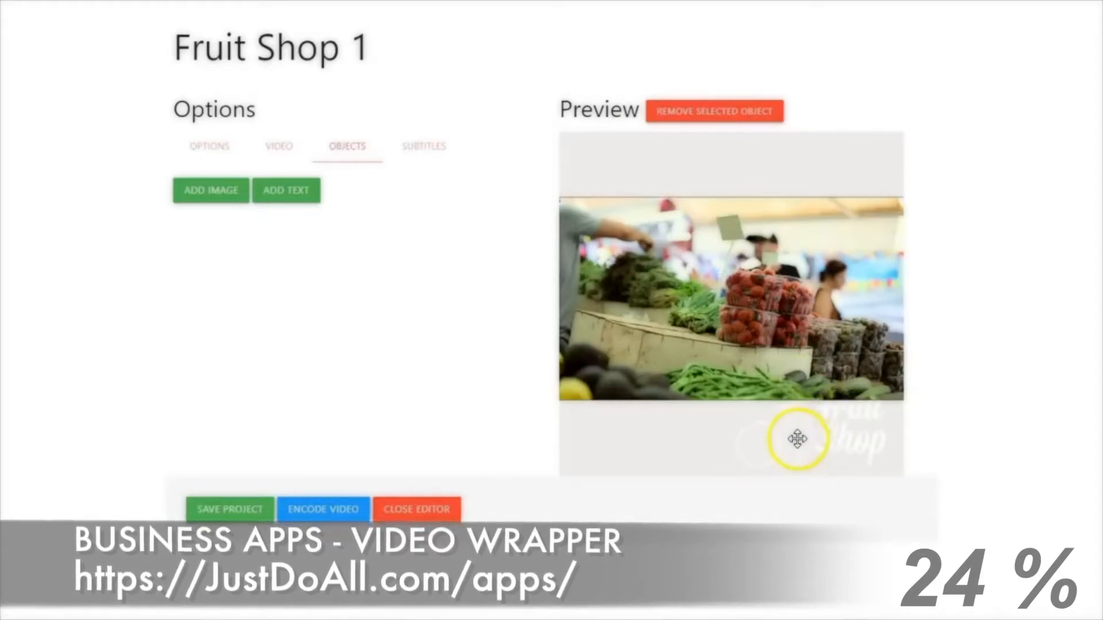
# Step: Set the project background colour to near-black #171616
pyautogui.click(217, 151)
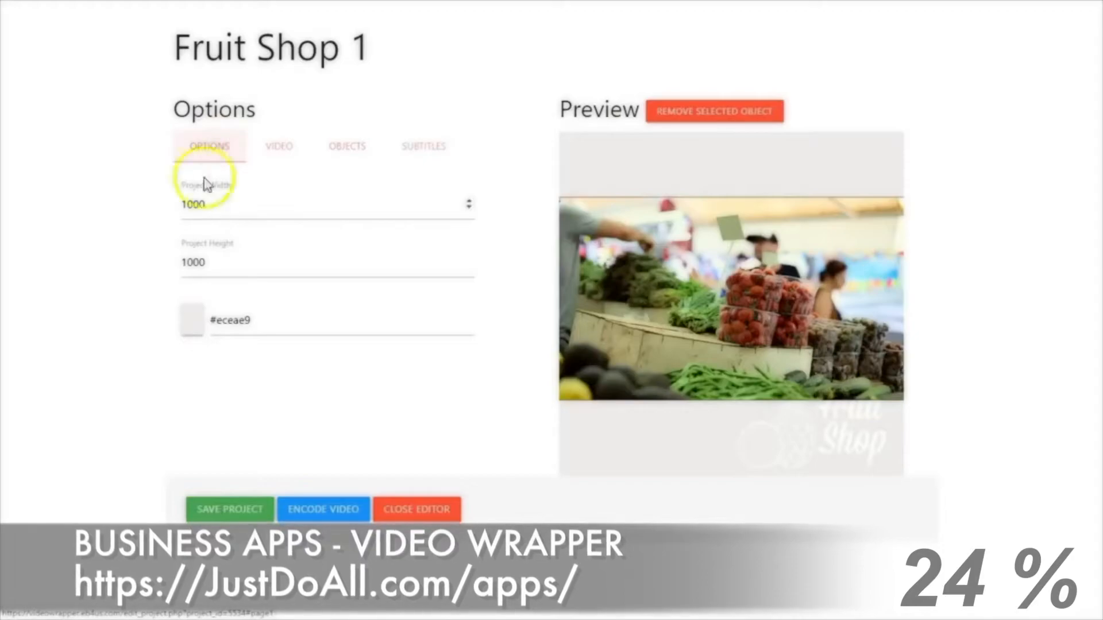
pyautogui.click(194, 325)
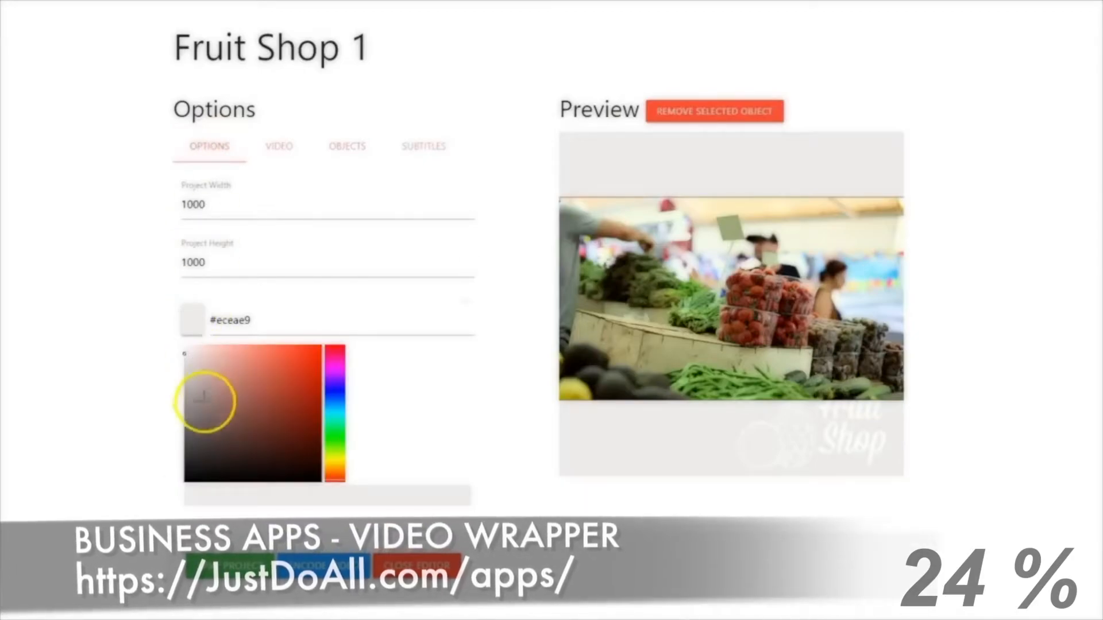
pyautogui.click(191, 433)
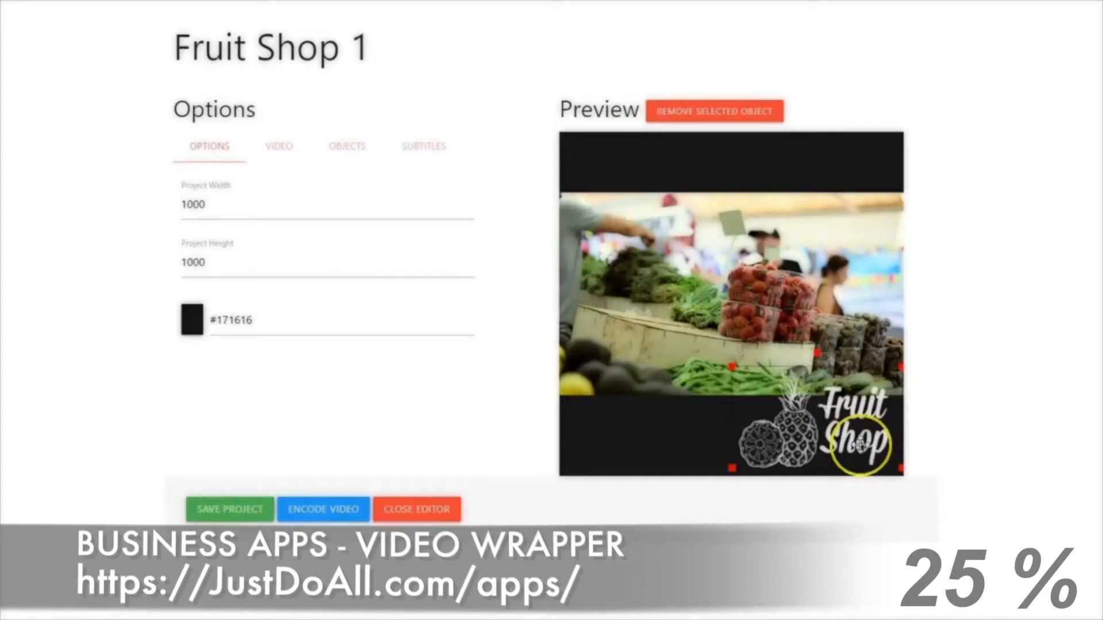
# Step: Reposition the Fruit Shop logo so it overlaps the video's lower edge and the black band at the canvas's lower right
pyautogui.moveTo(810, 410); pyautogui.dragTo(833, 352)
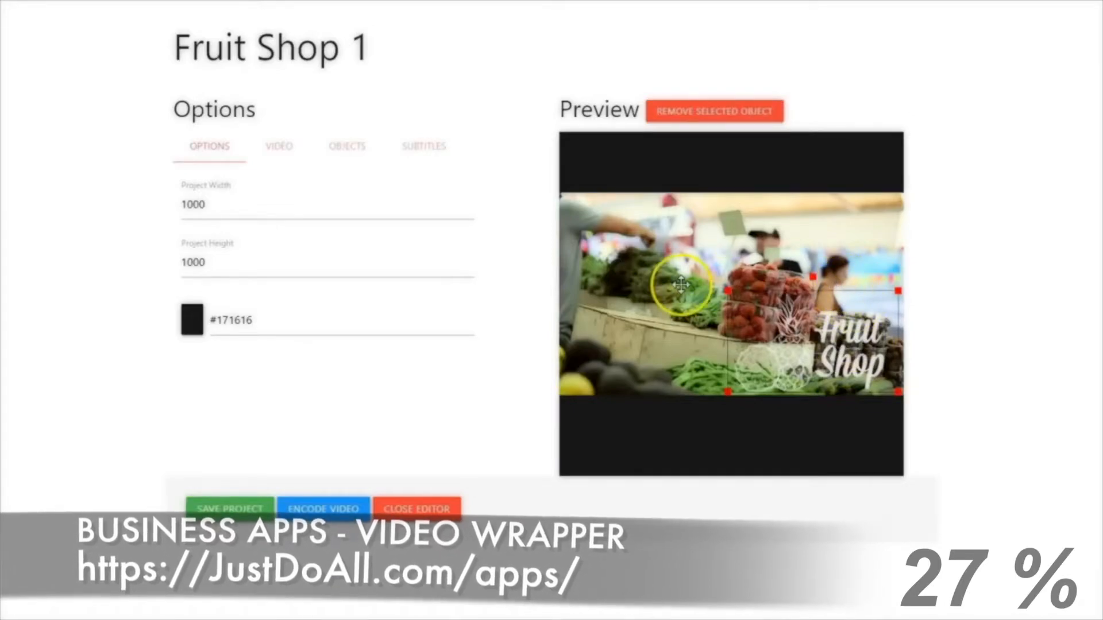
pyautogui.moveTo(734, 300); pyautogui.dragTo(841, 408)
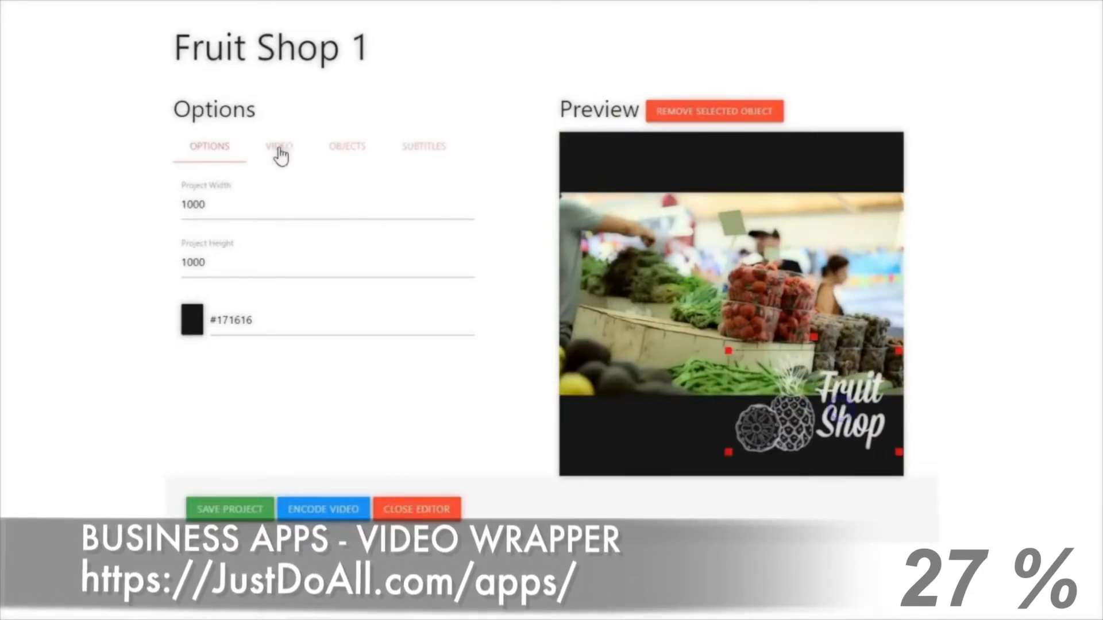
# Step: Start a new text object and replace its placeholder with "LOCAL - ORGANIC"
pyautogui.click(342, 155)
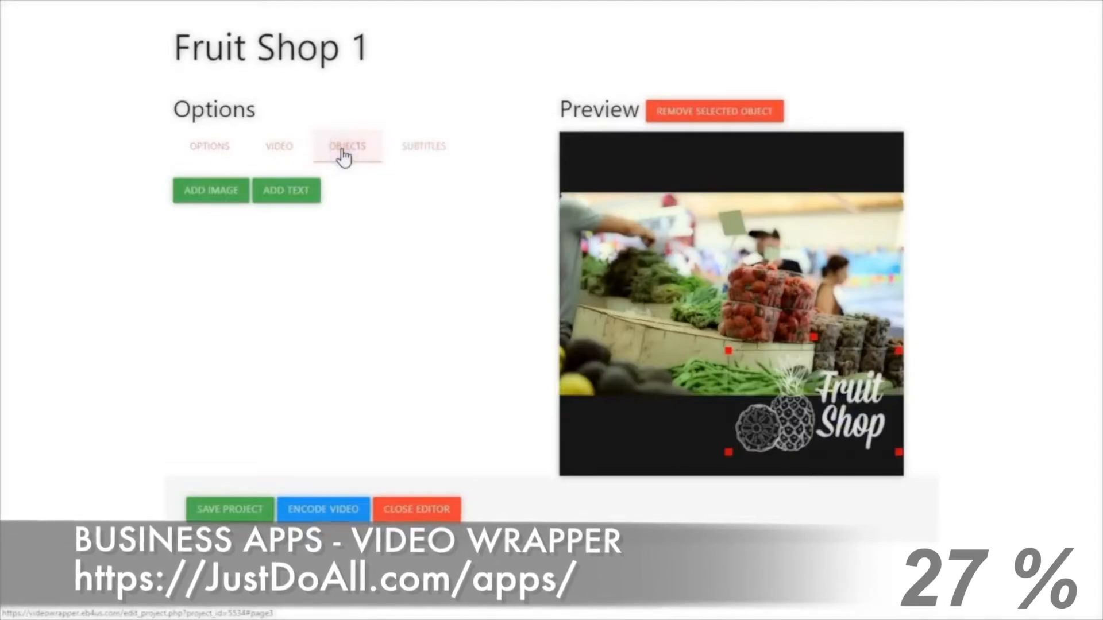
pyautogui.click(290, 195)
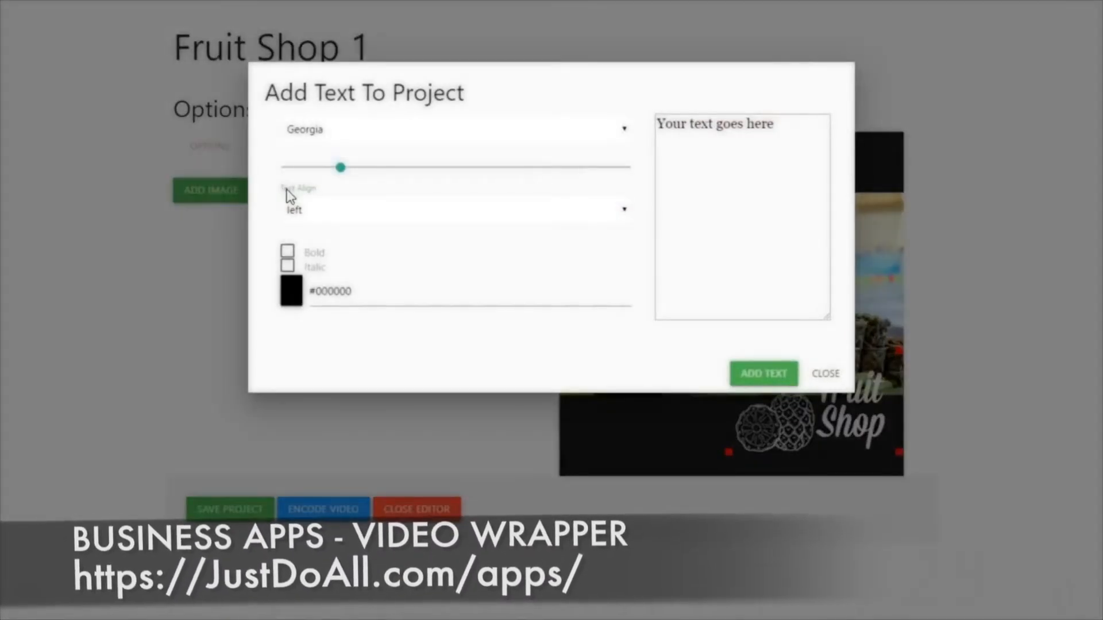
pyautogui.click(293, 78)
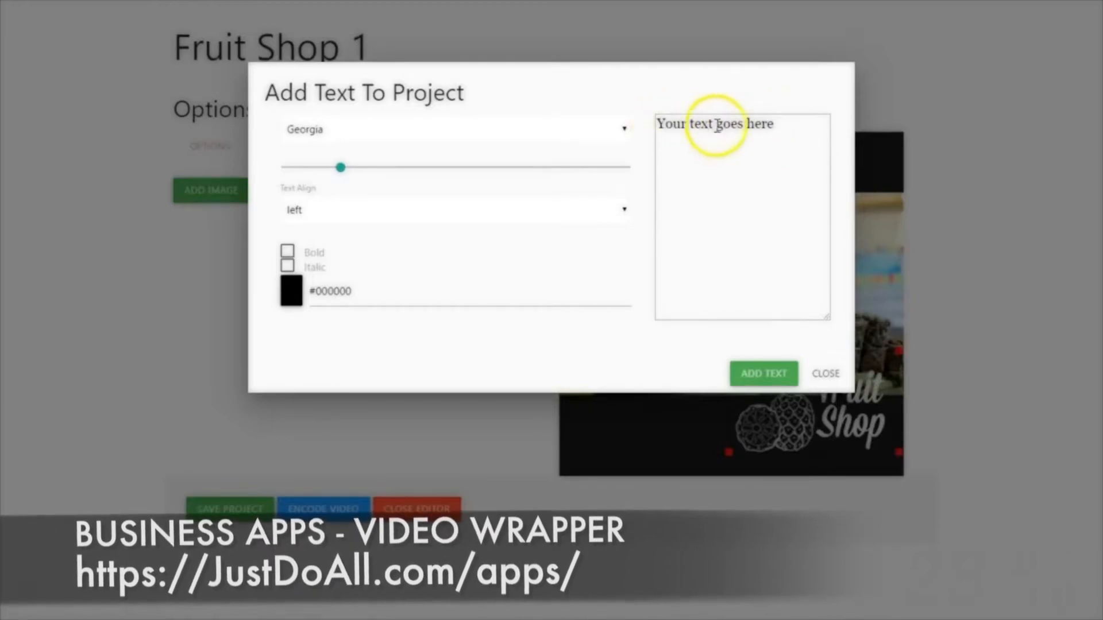
pyautogui.moveTo(773, 125); pyautogui.dragTo(29, 566)
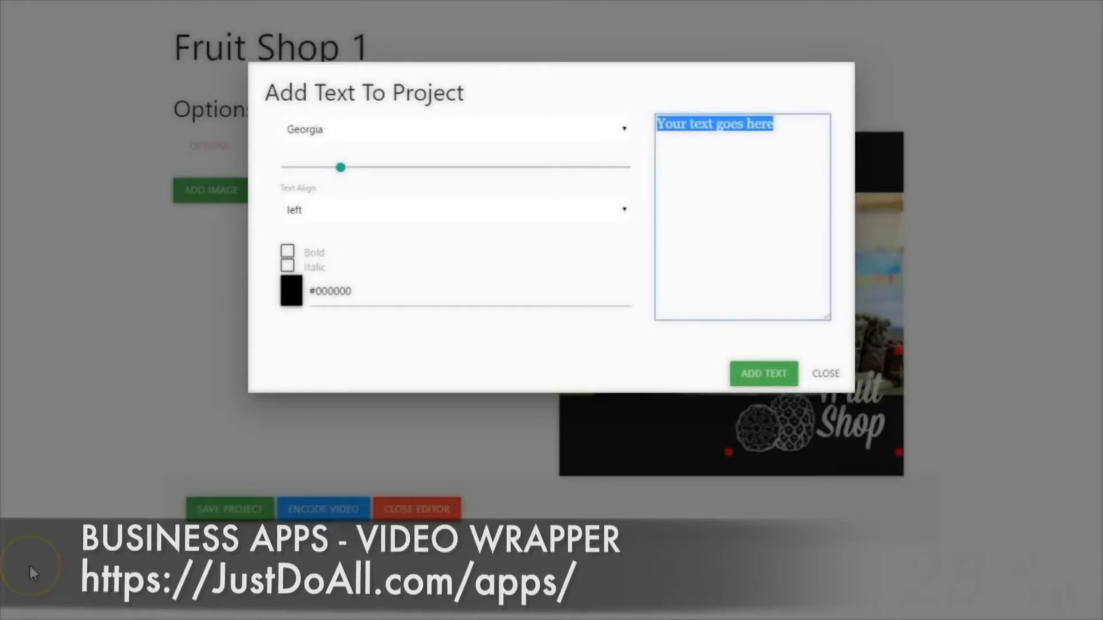
pyautogui.write('LOCAL - ORGANIC')
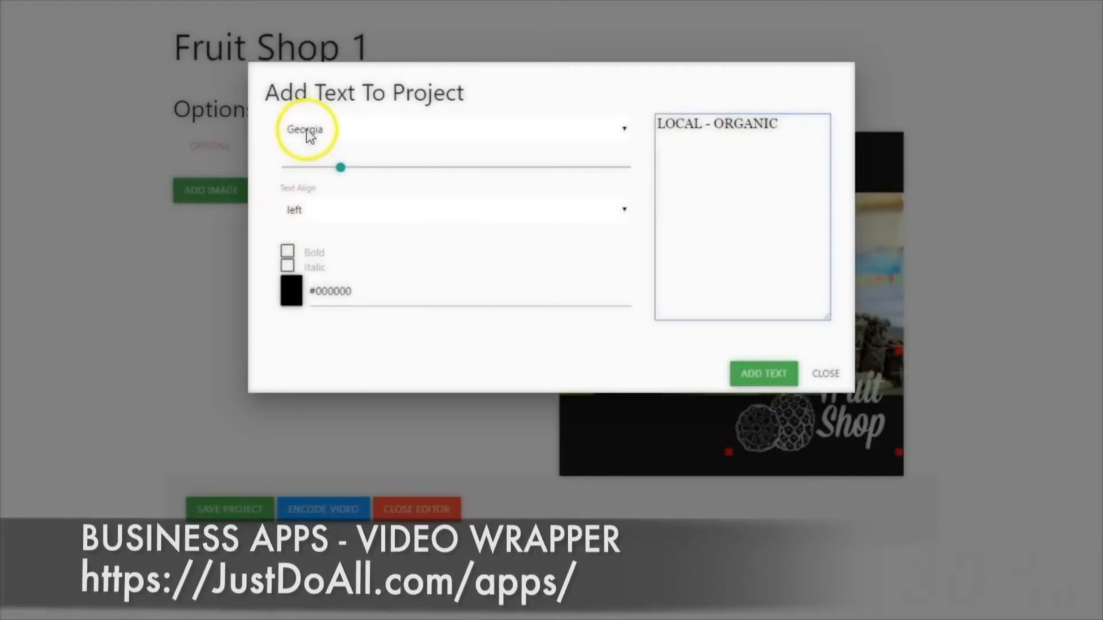
# Step: Format the new text in Impact with center alignment and a larger font size that nearly fills the text box's width
pyautogui.click(624, 131)
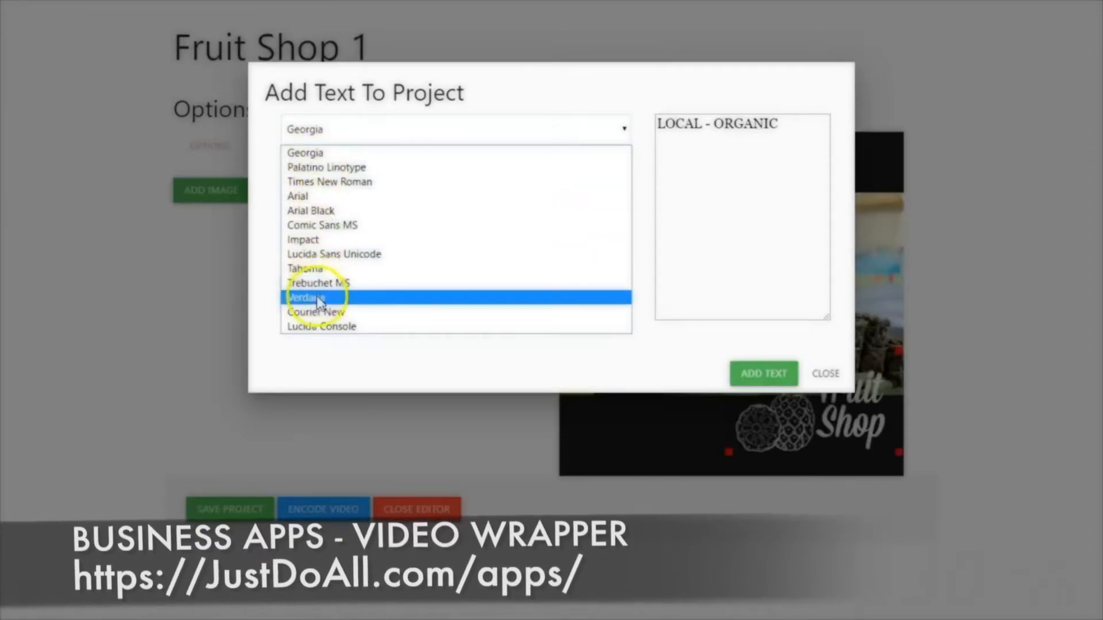
pyautogui.click(321, 239)
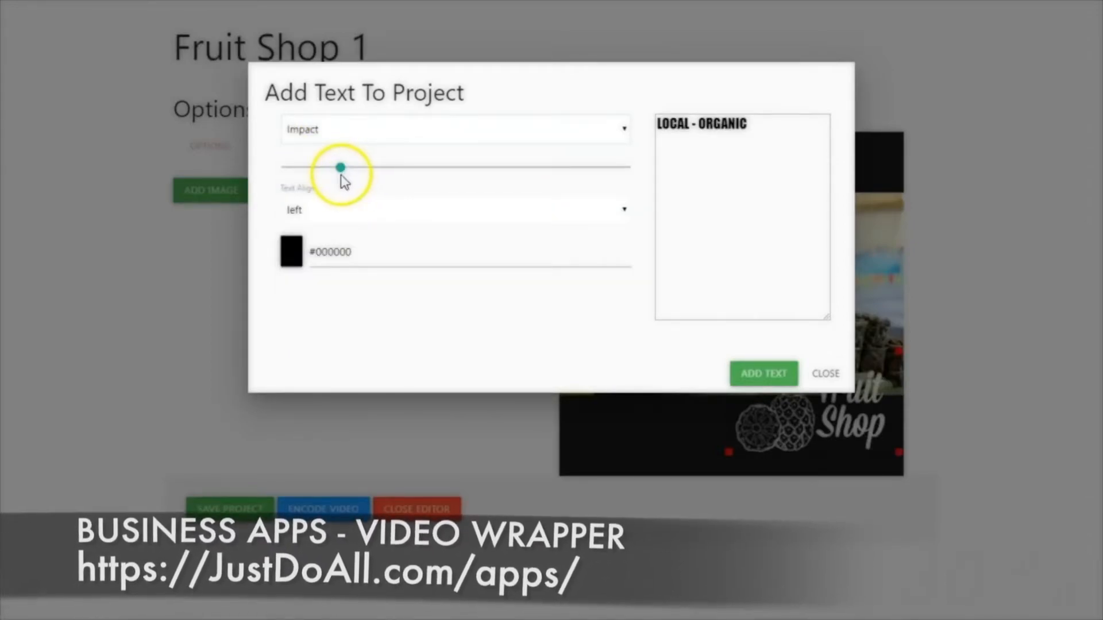
pyautogui.click(625, 211)
pyautogui.click(558, 261)
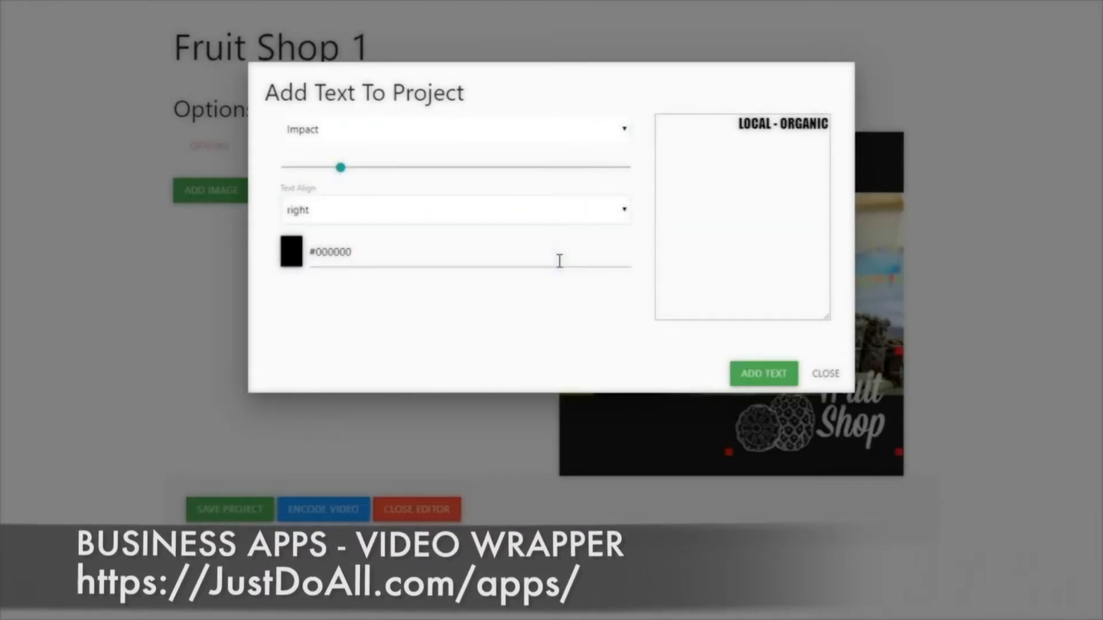
pyautogui.click(626, 211)
pyautogui.click(597, 248)
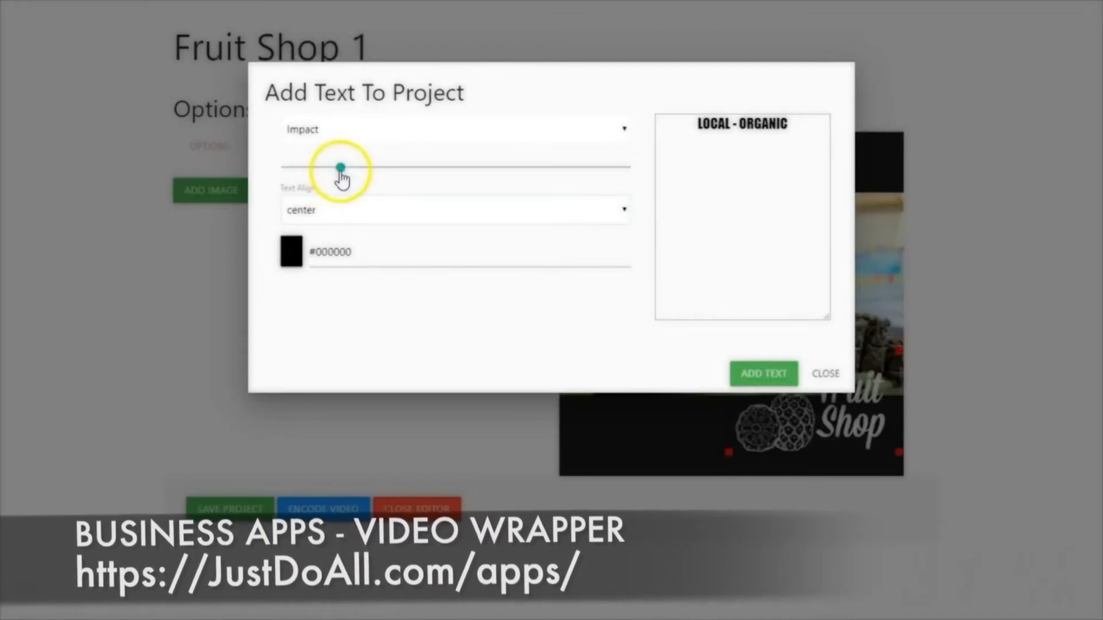
pyautogui.moveTo(341, 168); pyautogui.dragTo(427, 170)
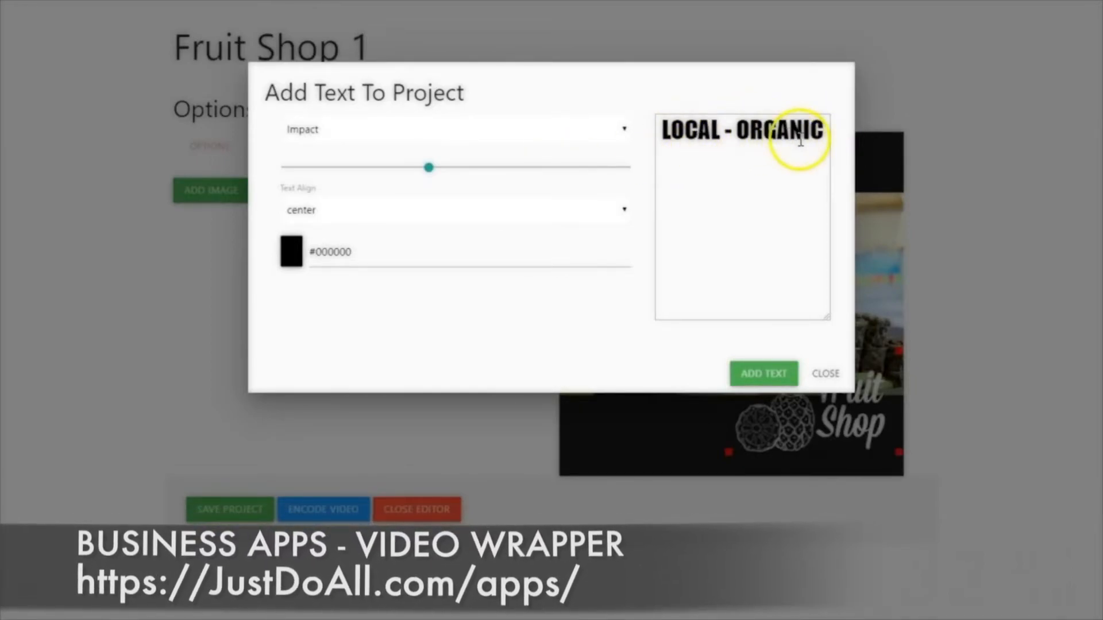
# Step: Set the text colour to white #FFFFFF and add the text to the project
pyautogui.click(290, 261)
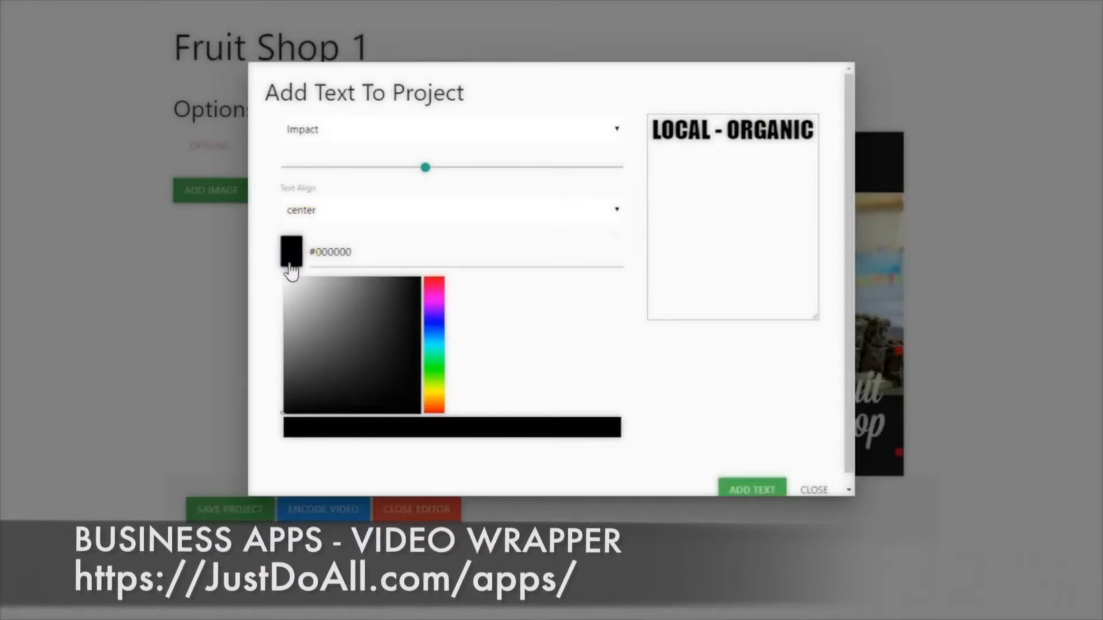
pyautogui.click(286, 280)
pyautogui.click(344, 251)
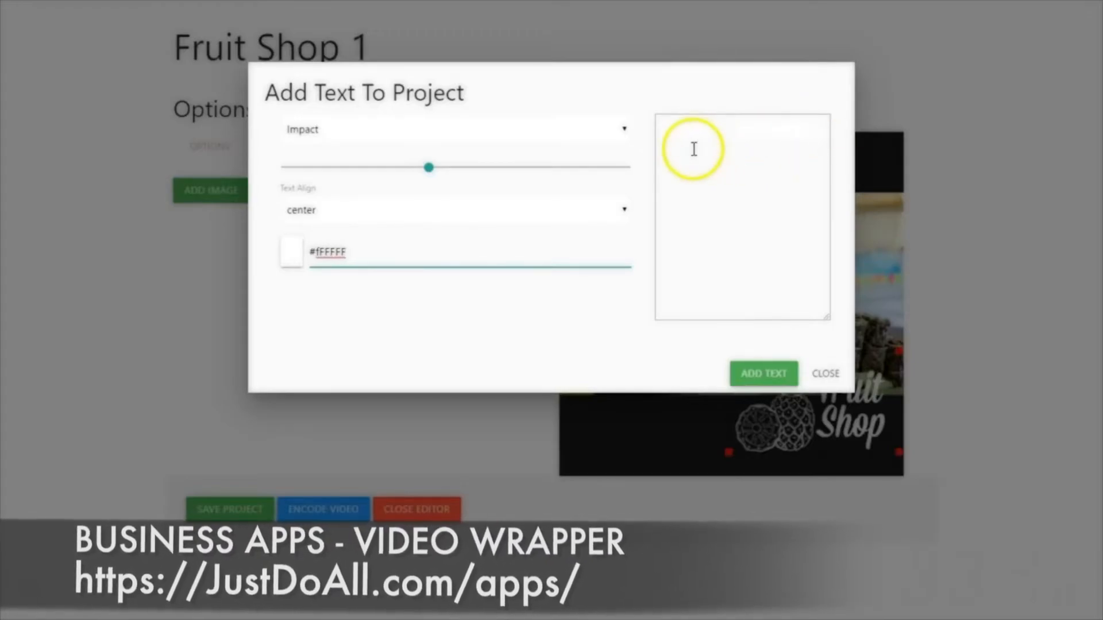
pyautogui.click(753, 378)
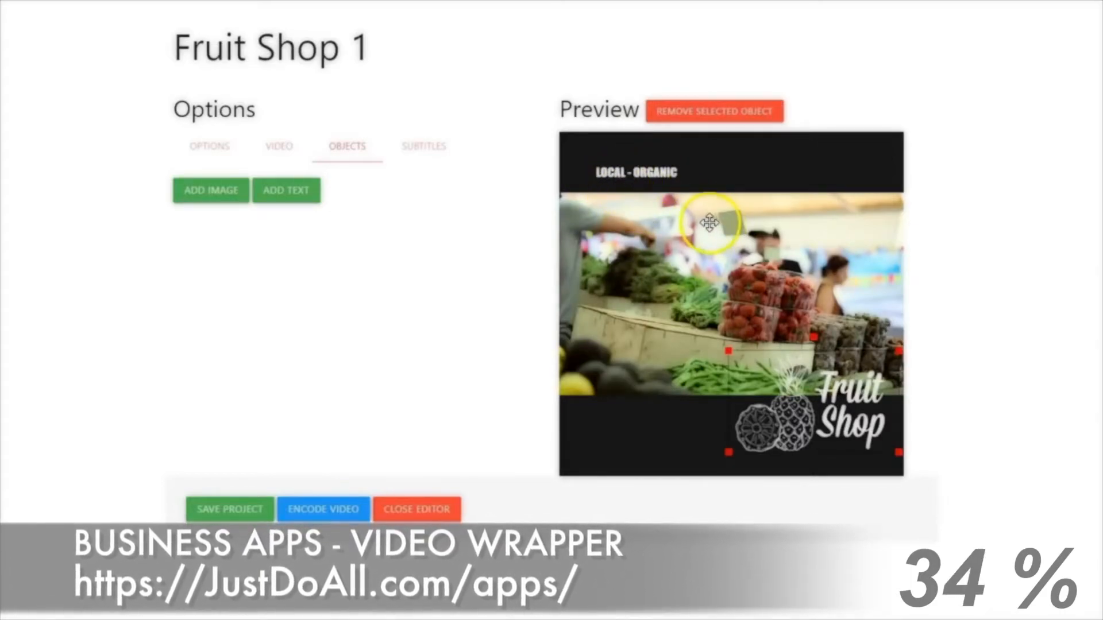
# Step: Enlarge the "LOCAL - ORGANIC" text to nearly the full canvas width and place it in the black band above the video
pyautogui.click(661, 168)
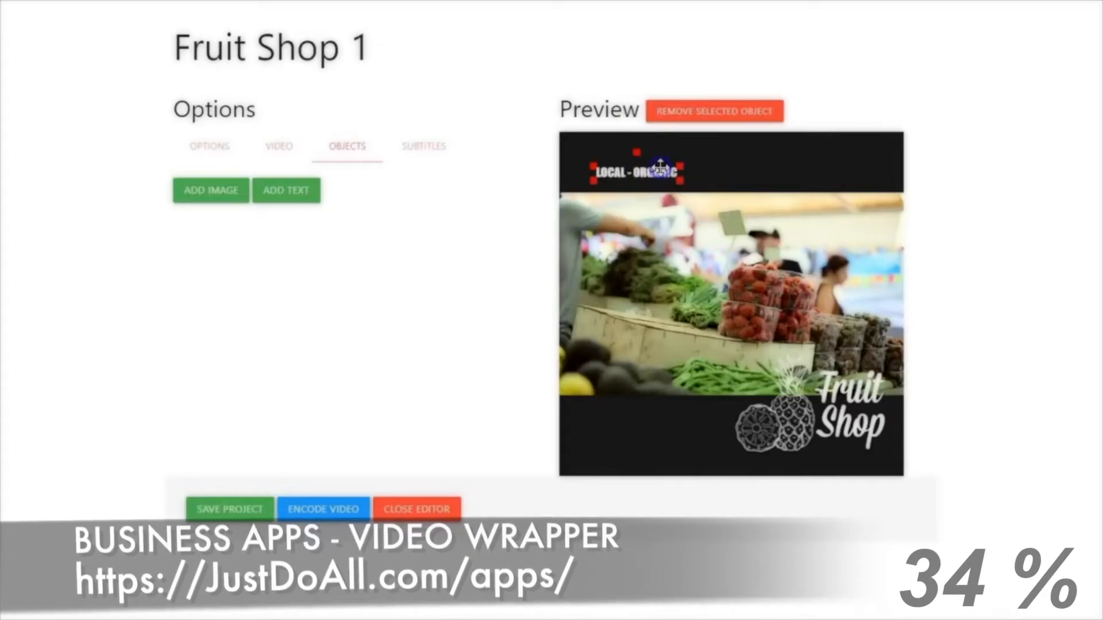
pyautogui.moveTo(681, 163); pyautogui.dragTo(834, 115)
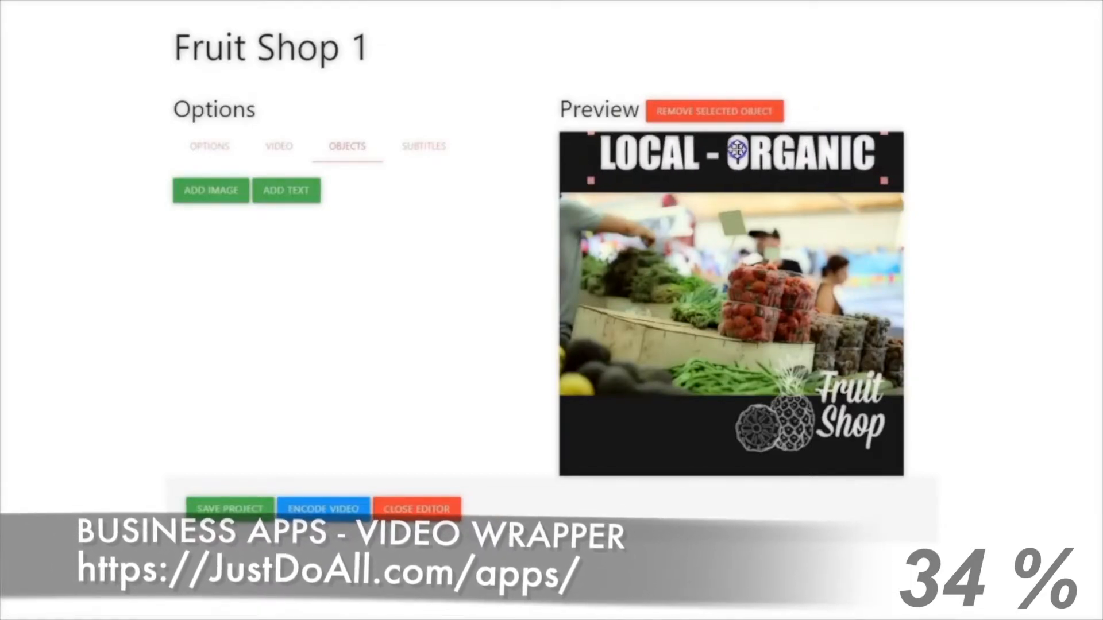
pyautogui.moveTo(727, 167); pyautogui.dragTo(728, 290)
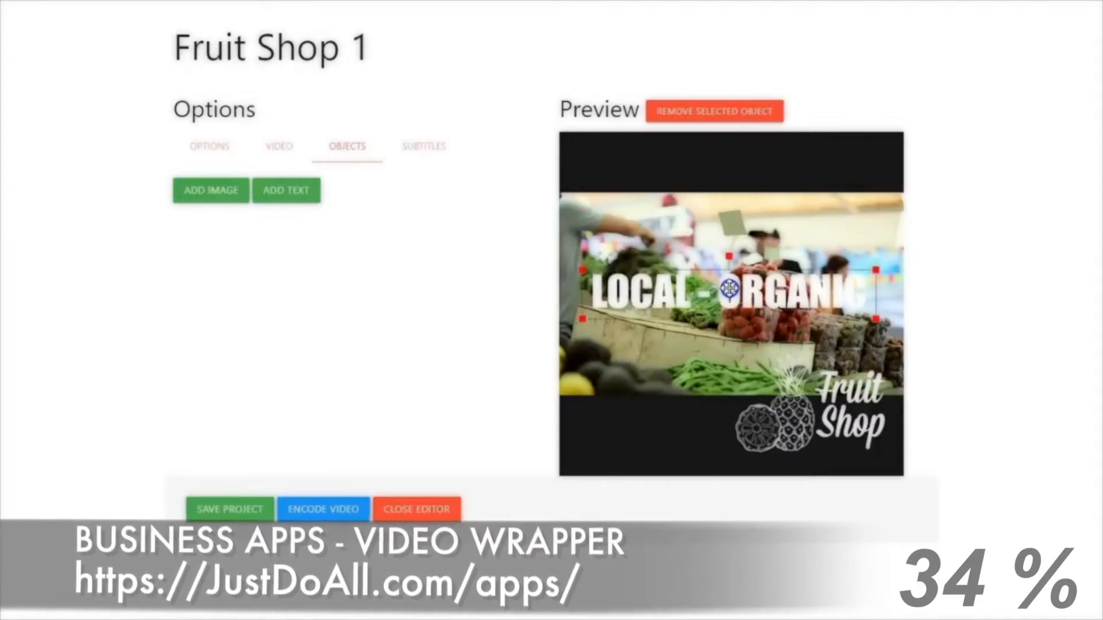
pyautogui.click(667, 401)
pyautogui.moveTo(560, 196); pyautogui.dragTo(558, 192)
pyautogui.moveTo(747, 166); pyautogui.dragTo(748, 166)
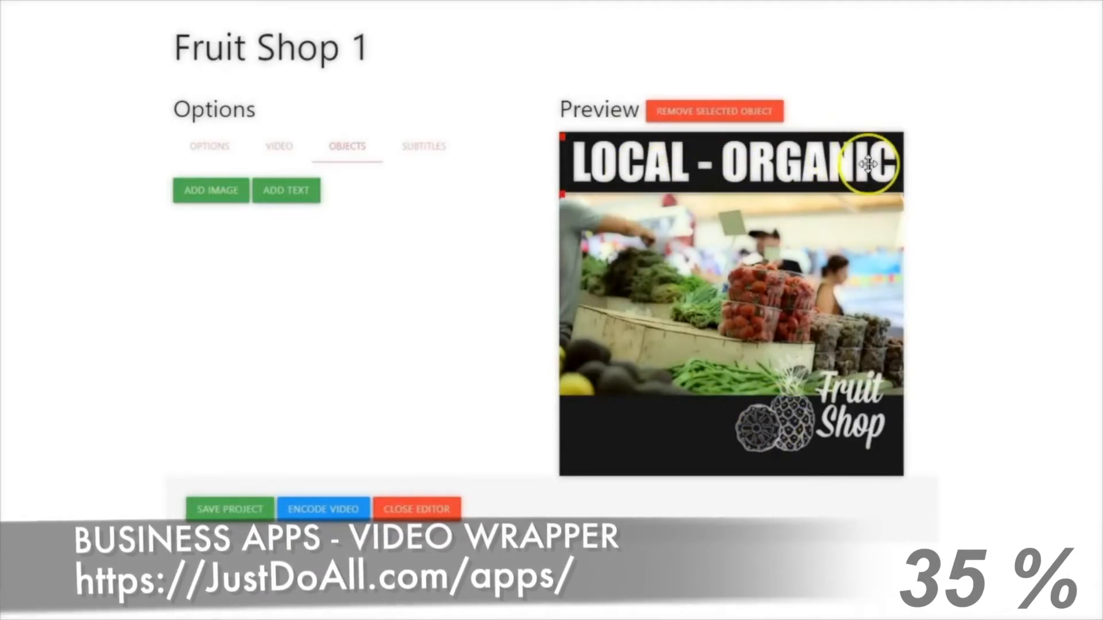
# Step: Resize the Fruit Shop logo and place it in the canvas's lower-right corner, mostly within the black band below the video
pyautogui.click(741, 436)
pyautogui.moveTo(726, 453); pyautogui.dragTo(754, 446)
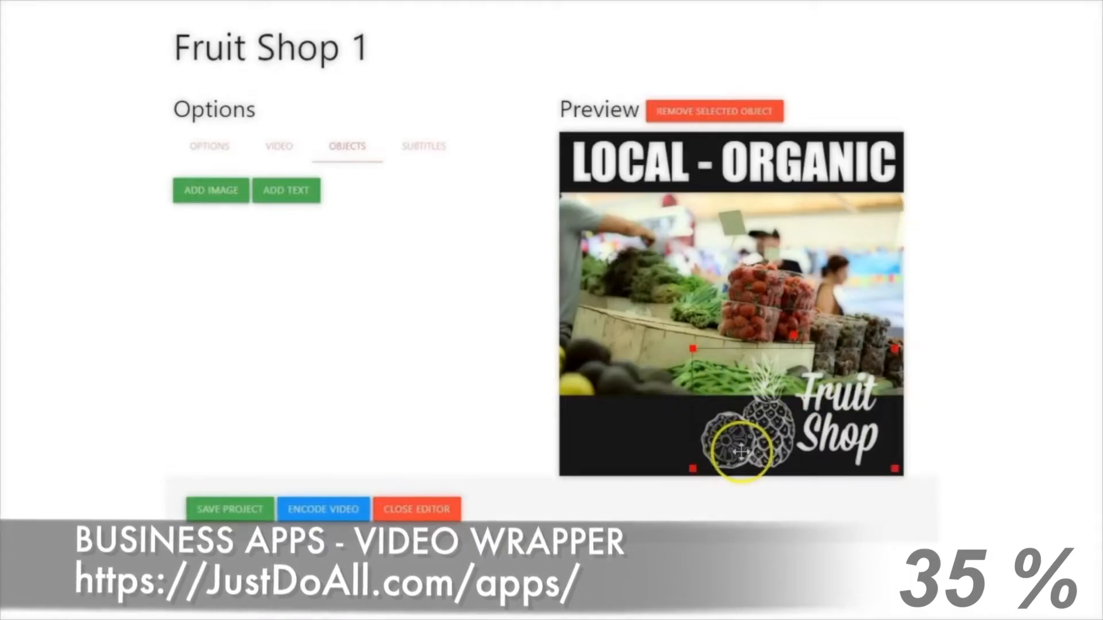
pyautogui.moveTo(741, 451); pyautogui.dragTo(743, 449)
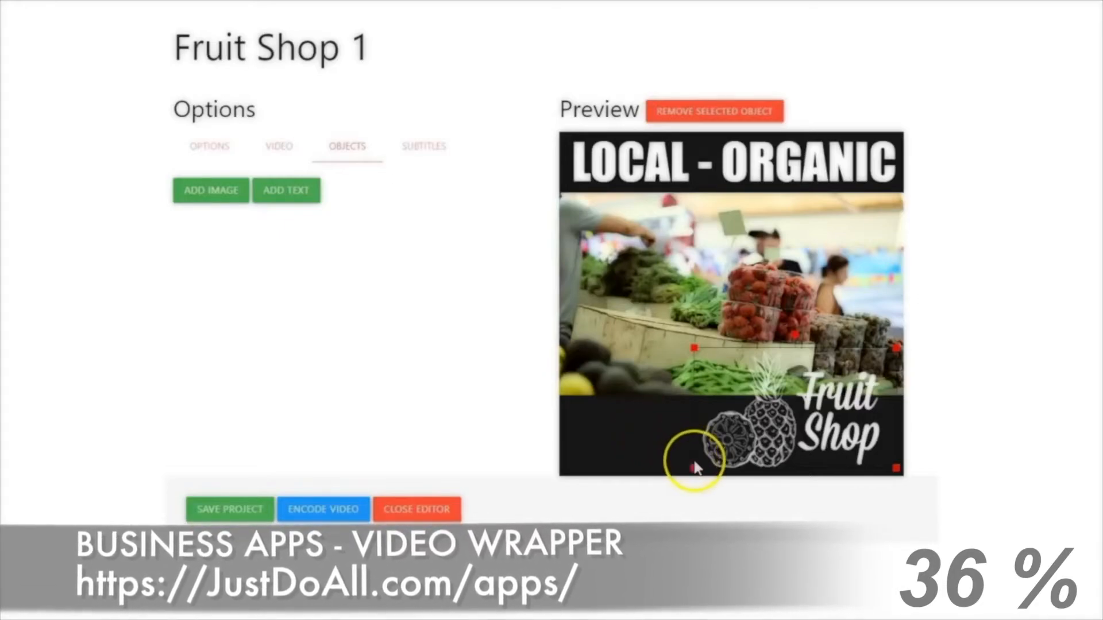
pyautogui.moveTo(694, 467); pyautogui.dragTo(730, 447)
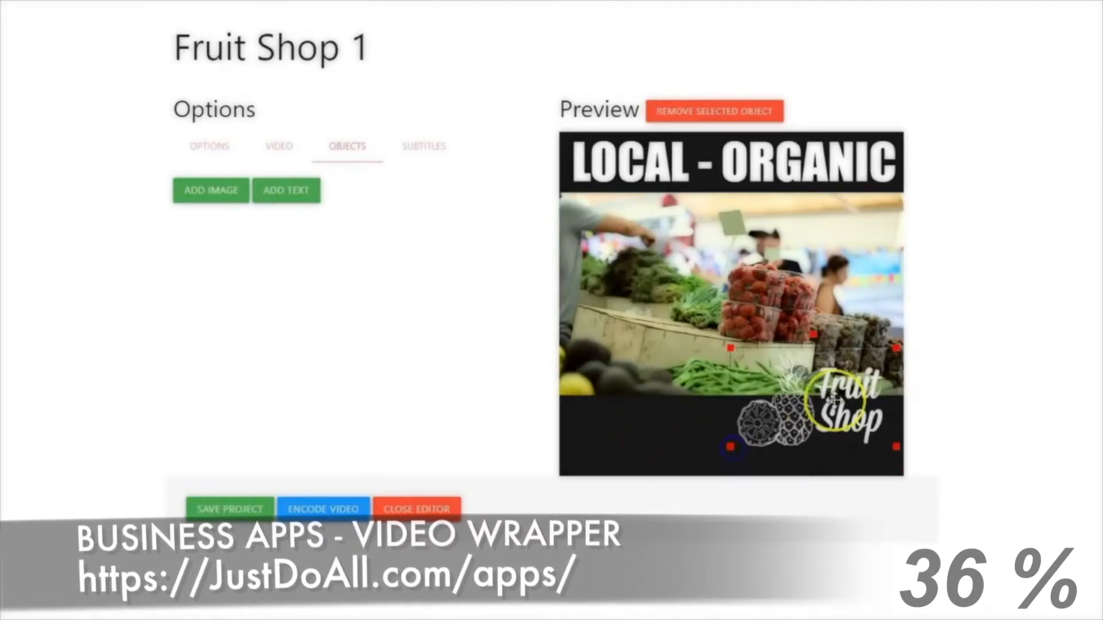
pyautogui.moveTo(835, 410); pyautogui.dragTo(835, 436)
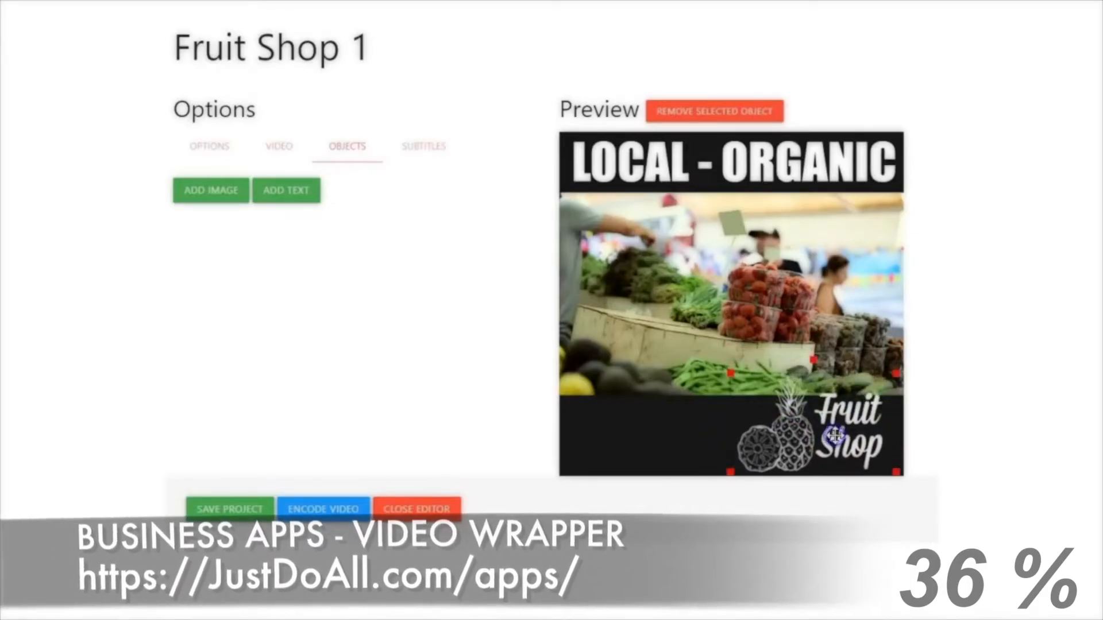
pyautogui.click(283, 193)
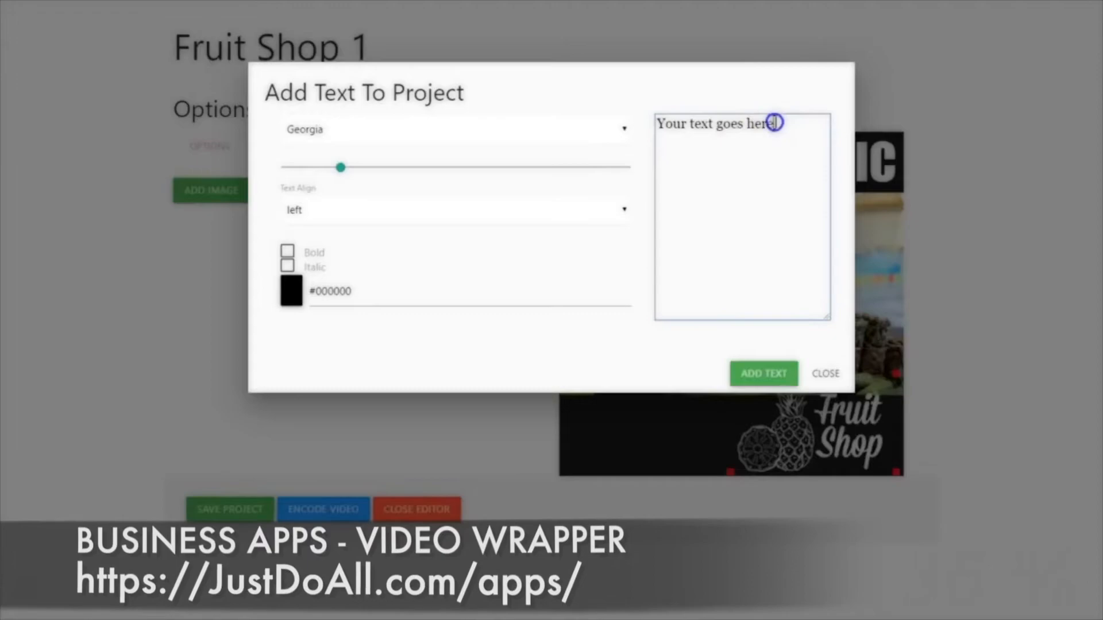
pyautogui.moveTo(773, 122); pyautogui.dragTo(636, 129)
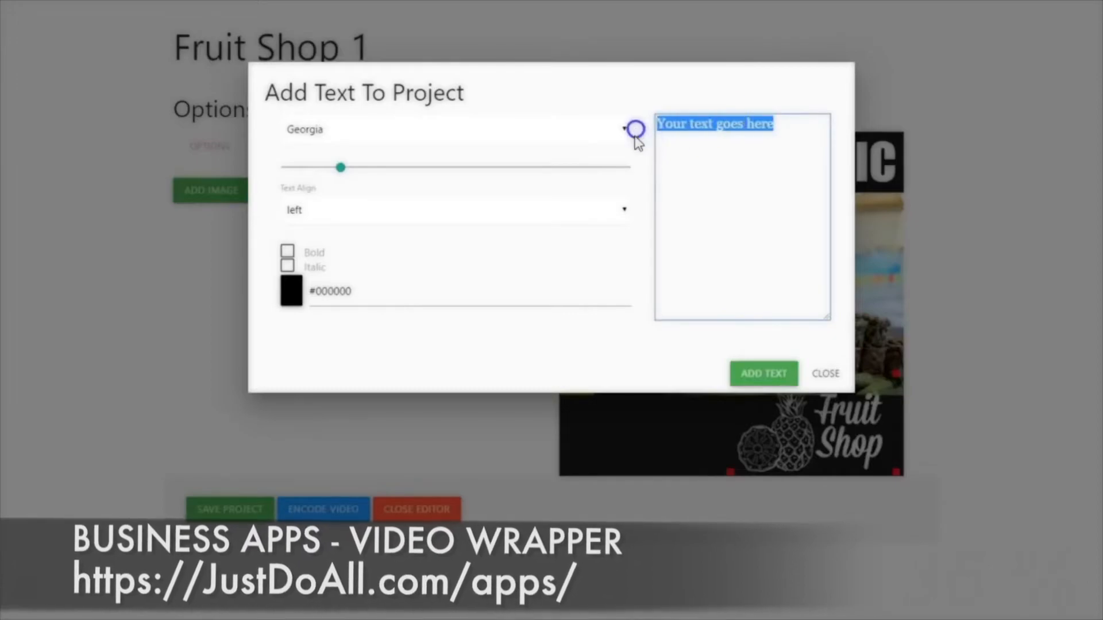
pyautogui.write('WWW.FRUITSHOP.COM')
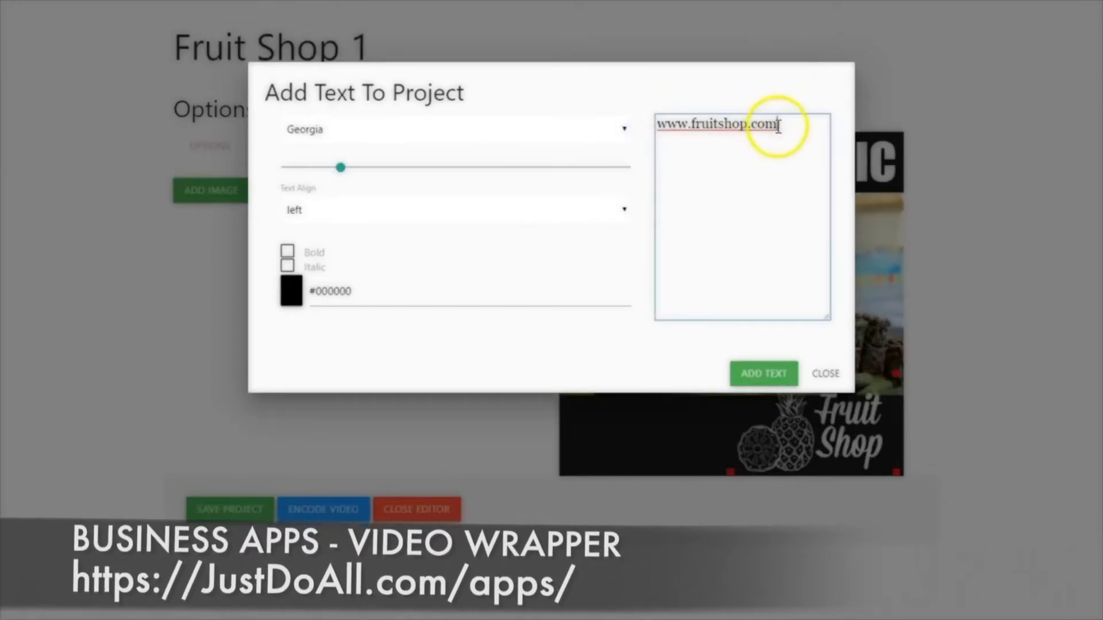
pyautogui.moveTo(778, 126); pyautogui.dragTo(657, 119)
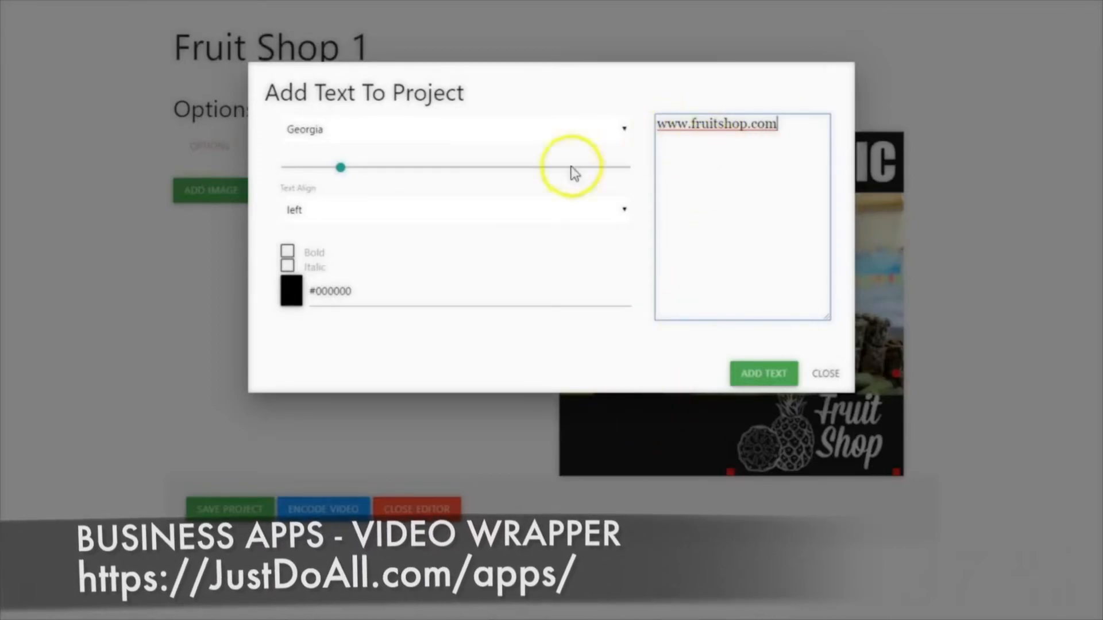
# Step: Format the web address in larger bold Palatino Linotype, colour it white #ffffff and add it to the project
pyautogui.click(626, 132)
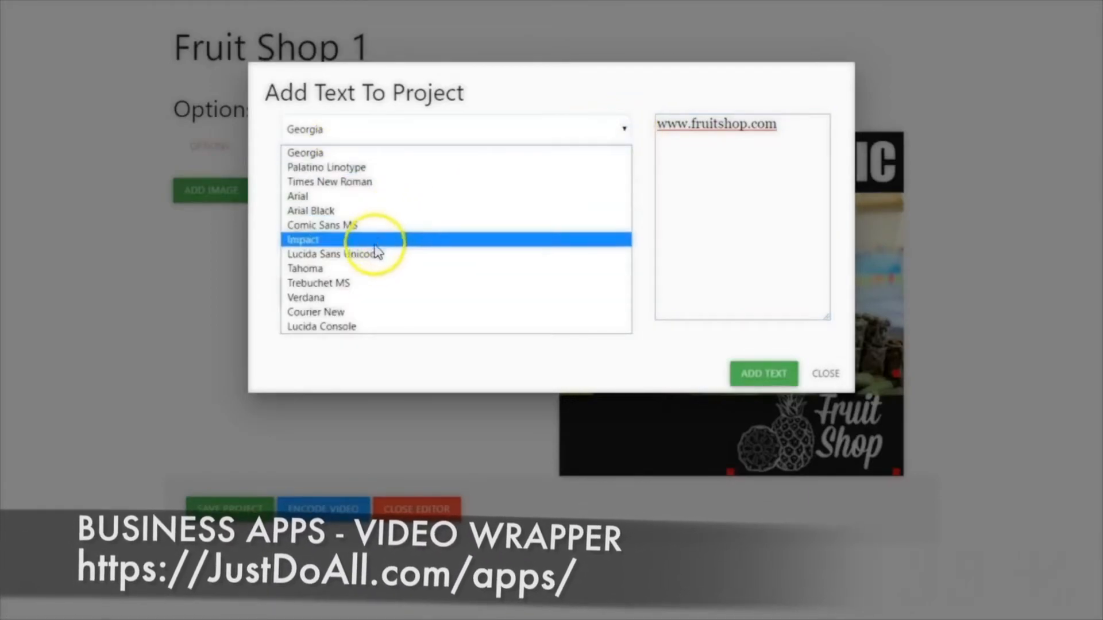
pyautogui.click(330, 167)
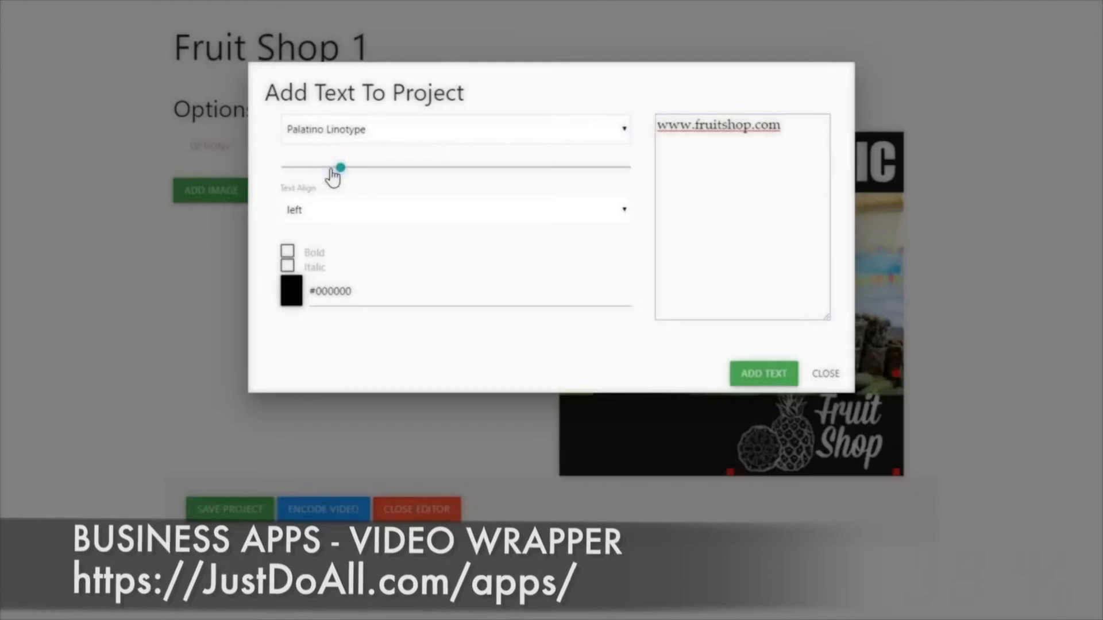
pyautogui.click(345, 167)
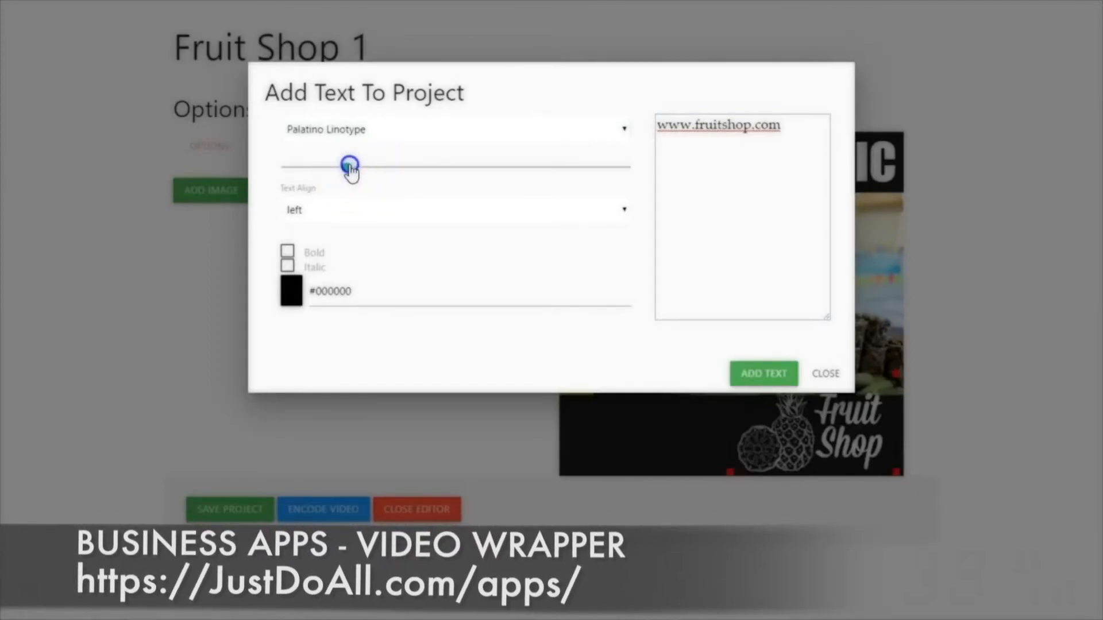
pyautogui.moveTo(351, 168); pyautogui.dragTo(380, 167)
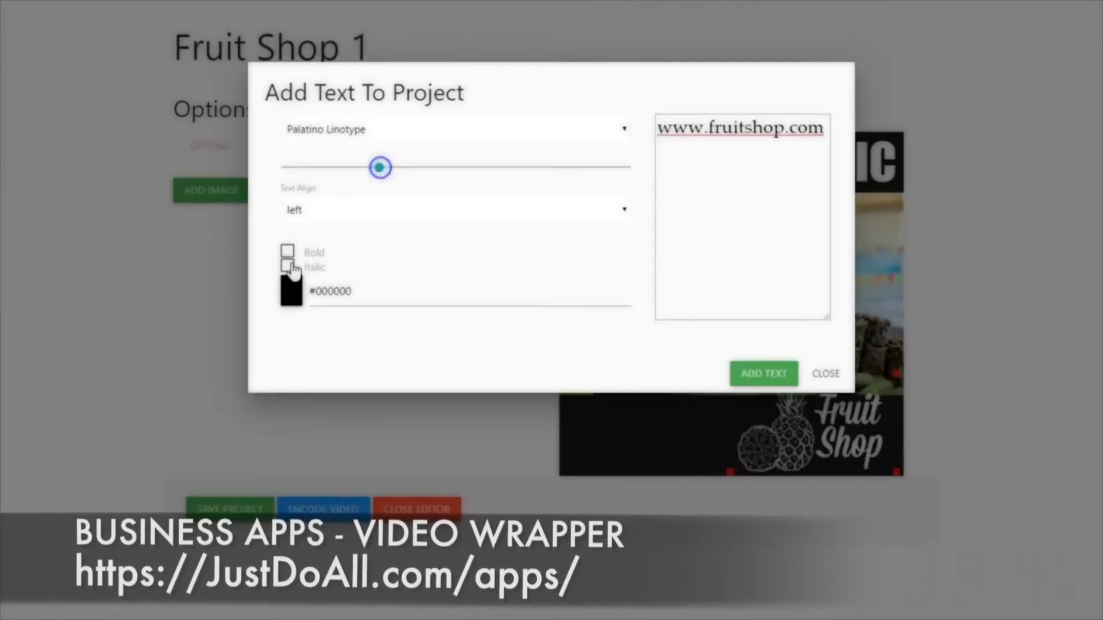
pyautogui.click(288, 252)
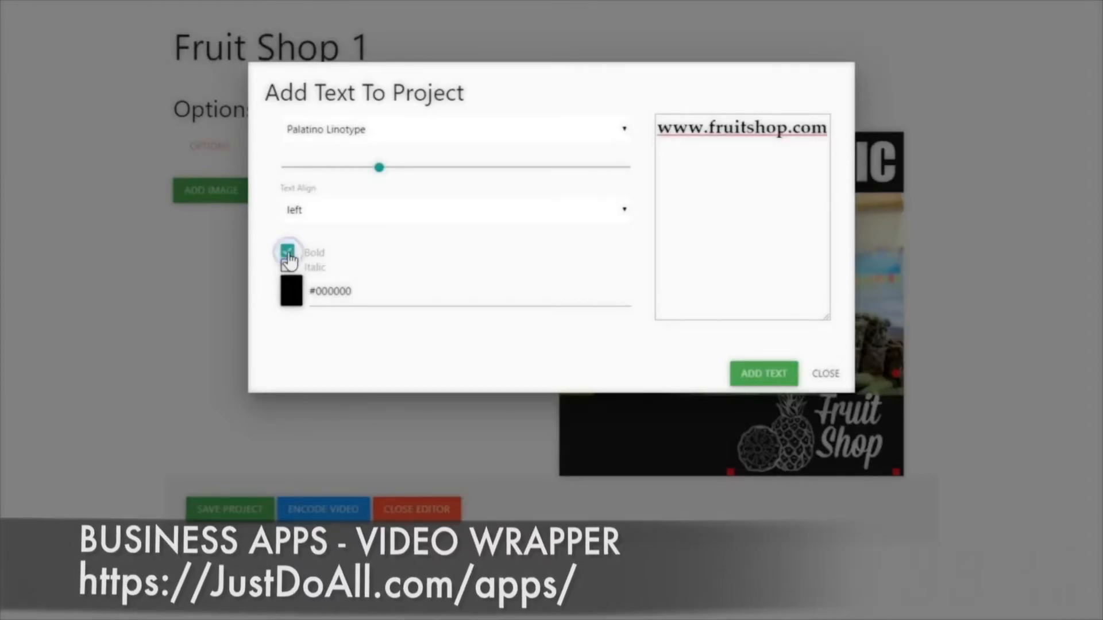
pyautogui.click(292, 292)
pyautogui.click(682, 337)
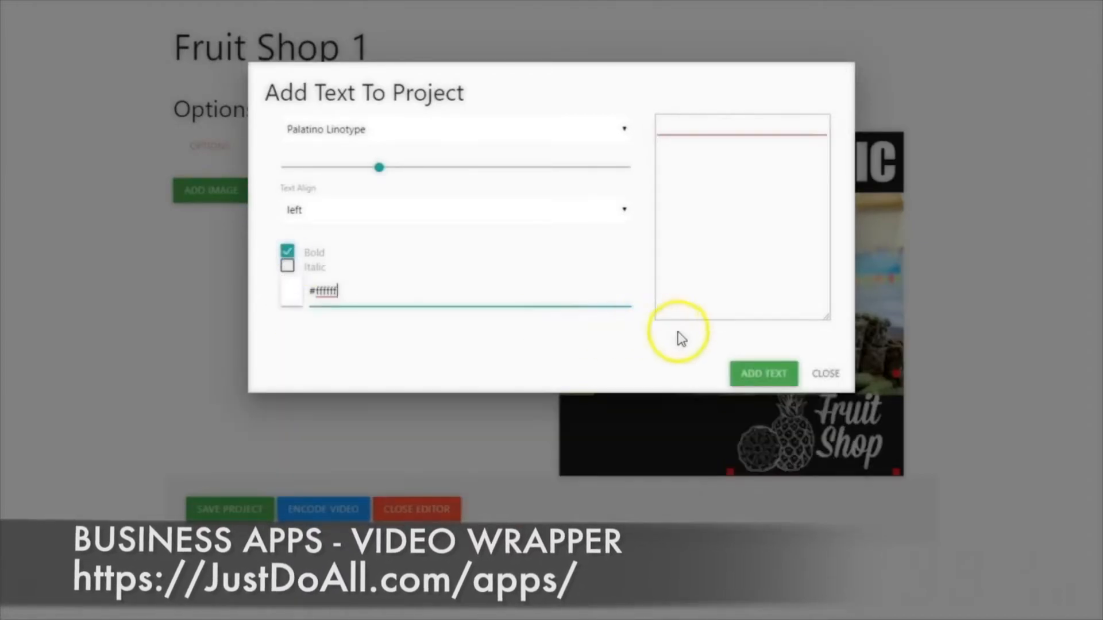
pyautogui.click(746, 375)
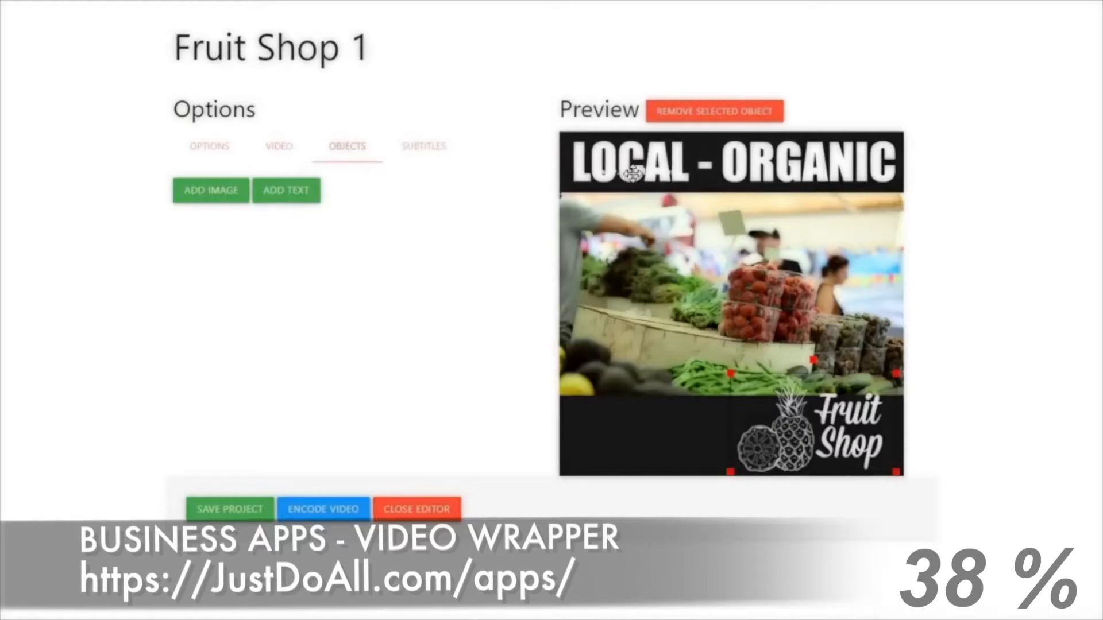
pyautogui.click(630, 171)
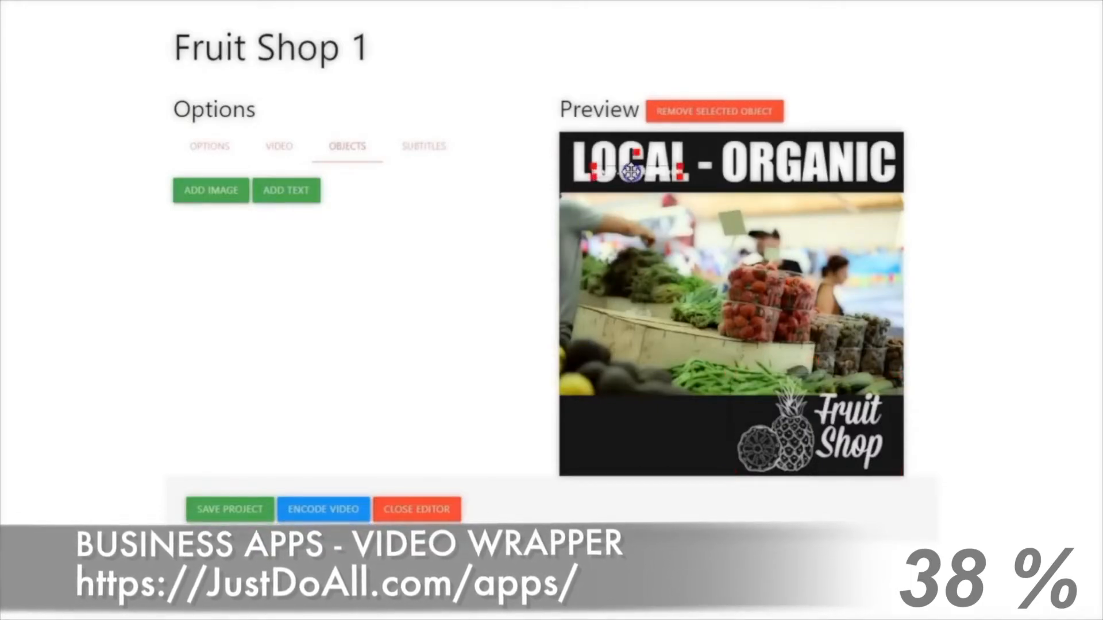
pyautogui.moveTo(630, 171); pyautogui.dragTo(638, 430)
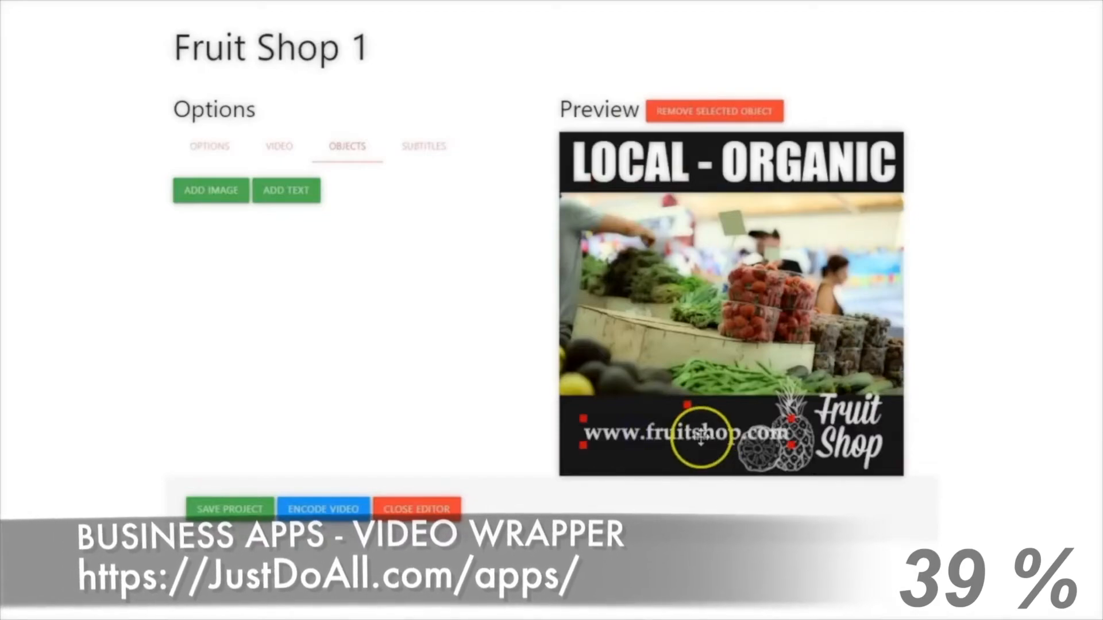
pyautogui.click(697, 428)
pyautogui.moveTo(697, 431); pyautogui.dragTo(651, 444)
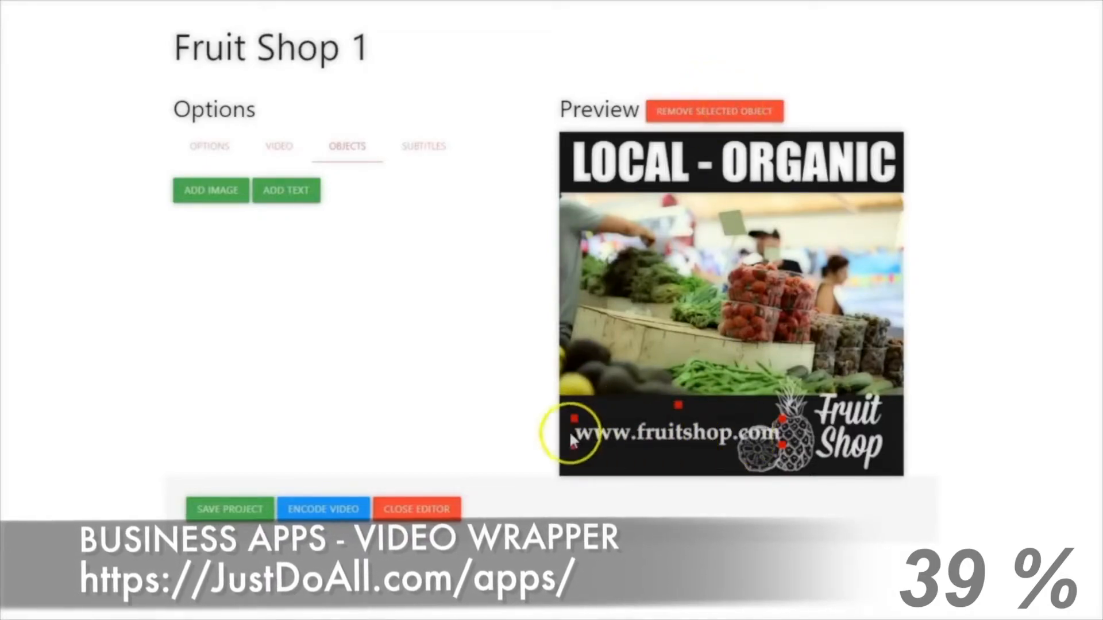
pyautogui.click(691, 106)
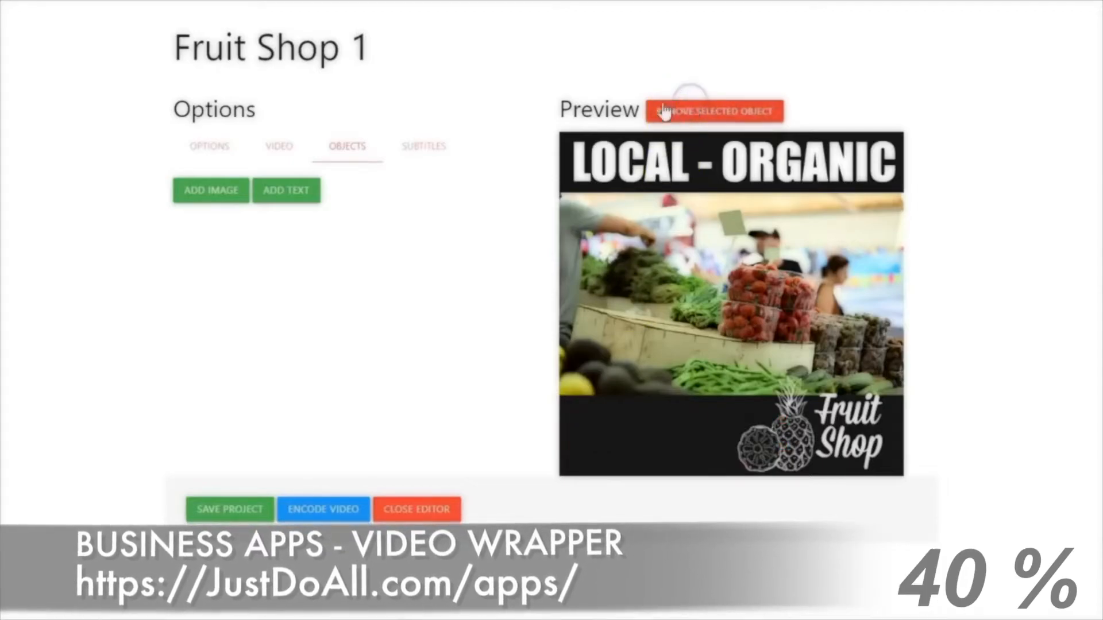
pyautogui.click(287, 190)
pyautogui.tripleClick(783, 123)
pyautogui.write('www.fruitshop.com')
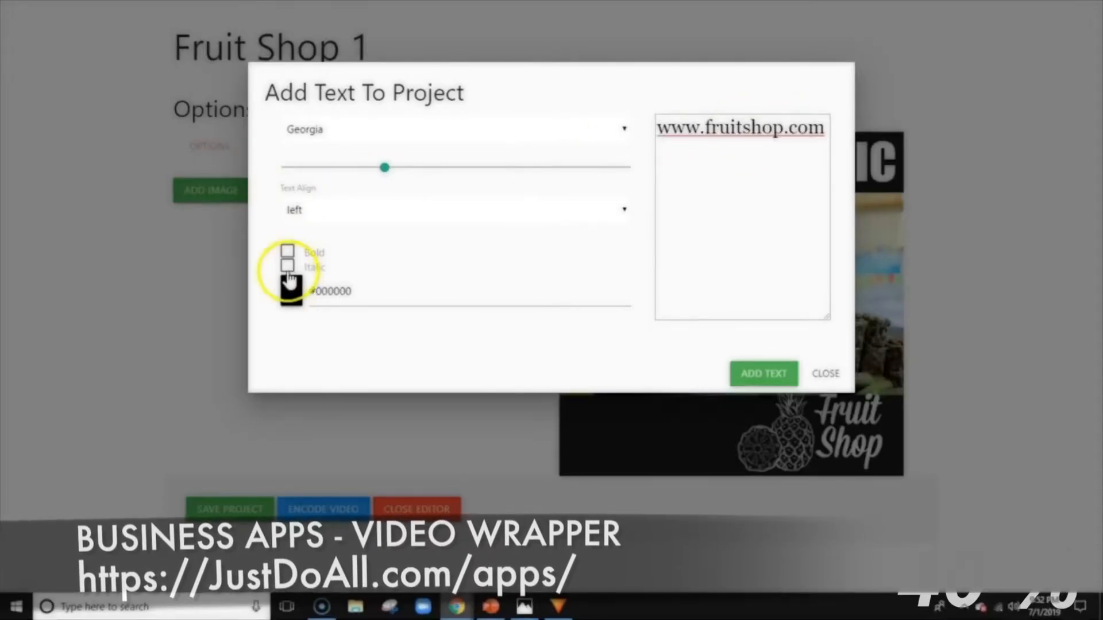
# Step: Make the web address bold in red #d11300, reduce its font size slightly and add it to the project
pyautogui.click(355, 291)
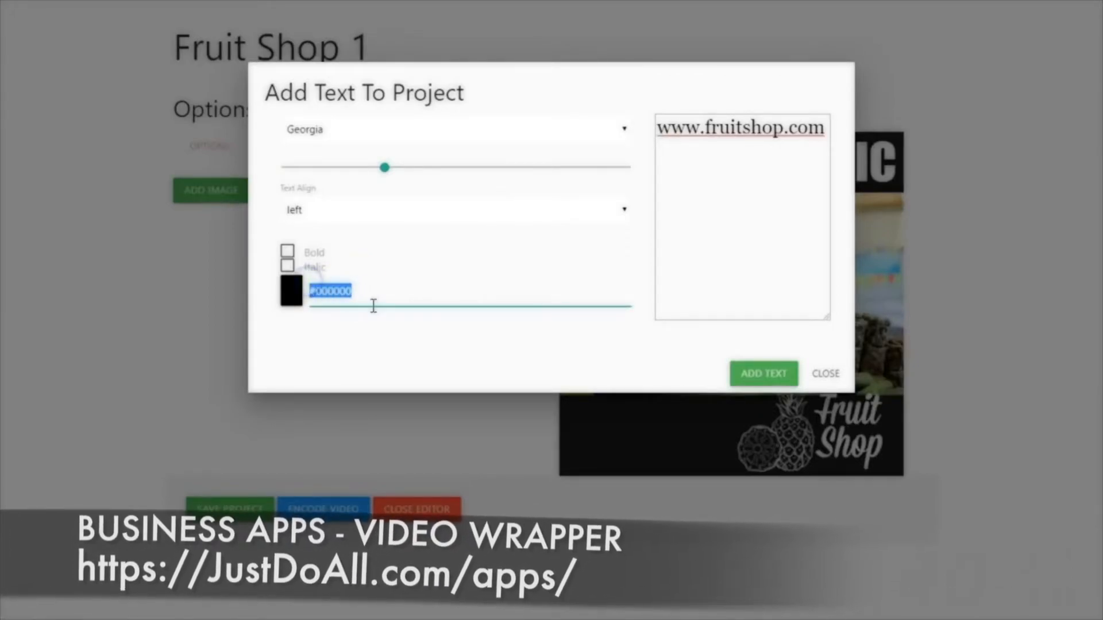
pyautogui.write('#d11300')
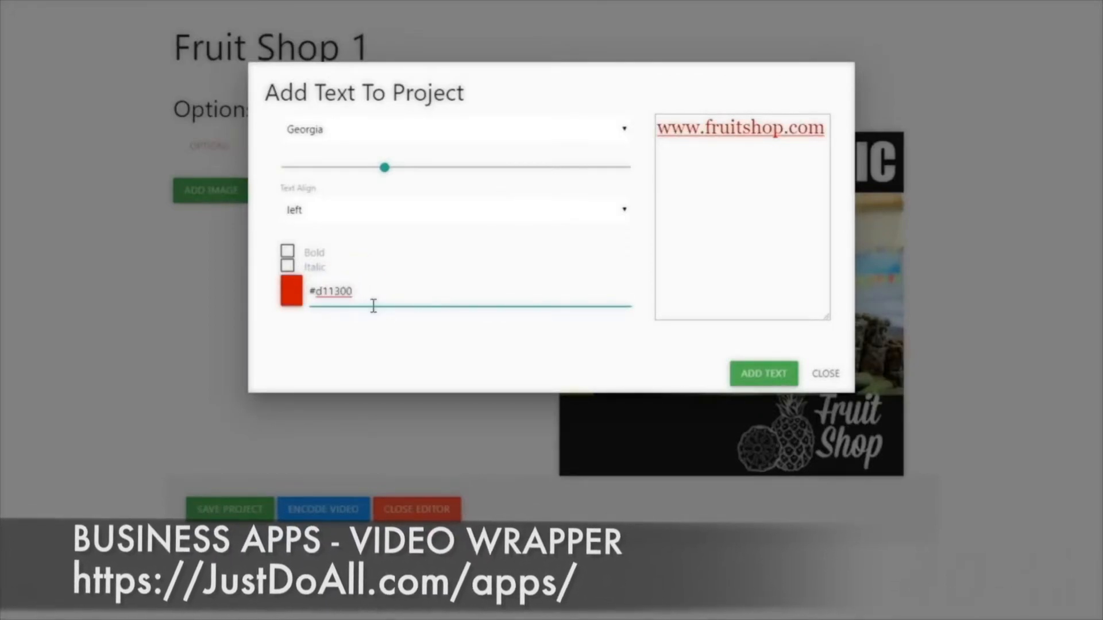
pyautogui.click(287, 253)
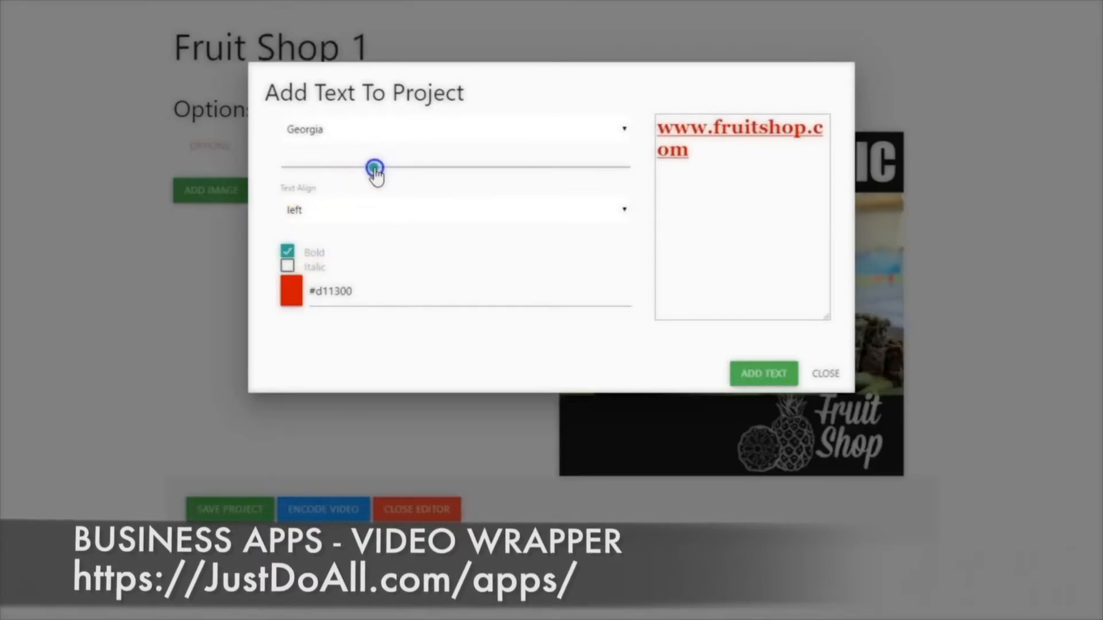
pyautogui.moveTo(367, 170); pyautogui.dragTo(361, 169)
pyautogui.click(752, 373)
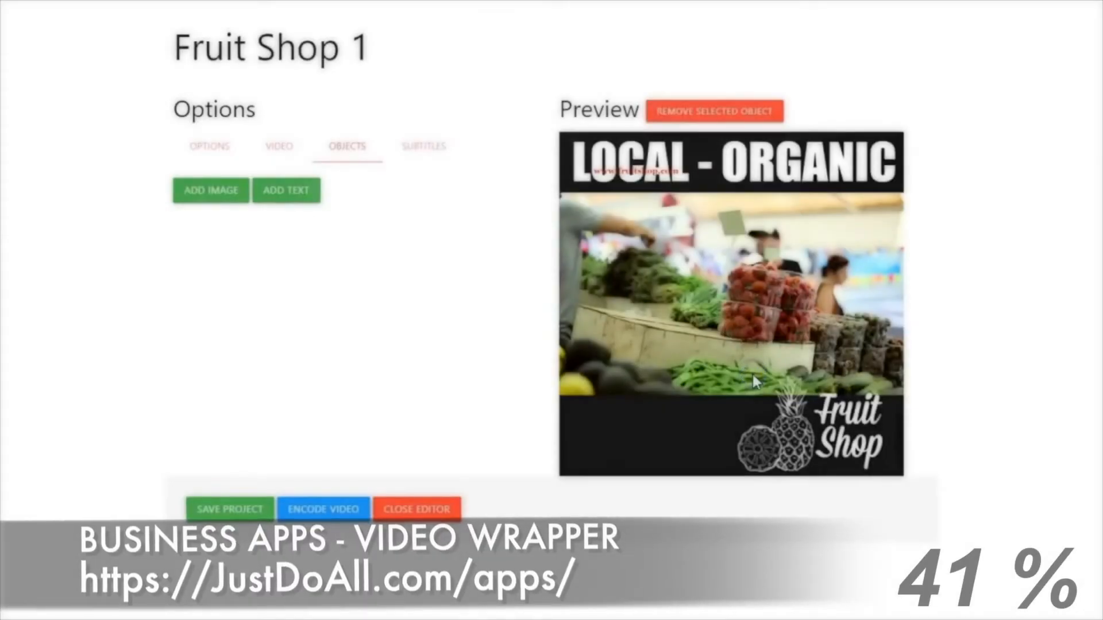
# Step: Enlarge the red web address to nearly the full canvas width along the bottom edge, and enlarge the logo and raise it partly over the video
pyautogui.moveTo(644, 171); pyautogui.dragTo(663, 432)
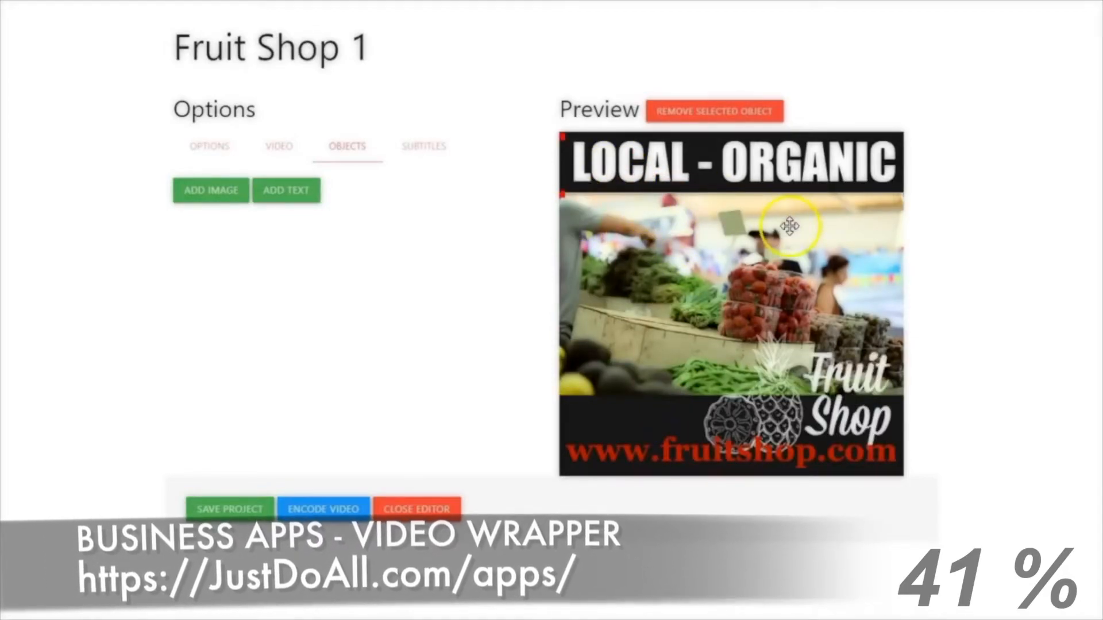
# Step: Set the project's background colour to #111111 and save the project
pyautogui.click(204, 148)
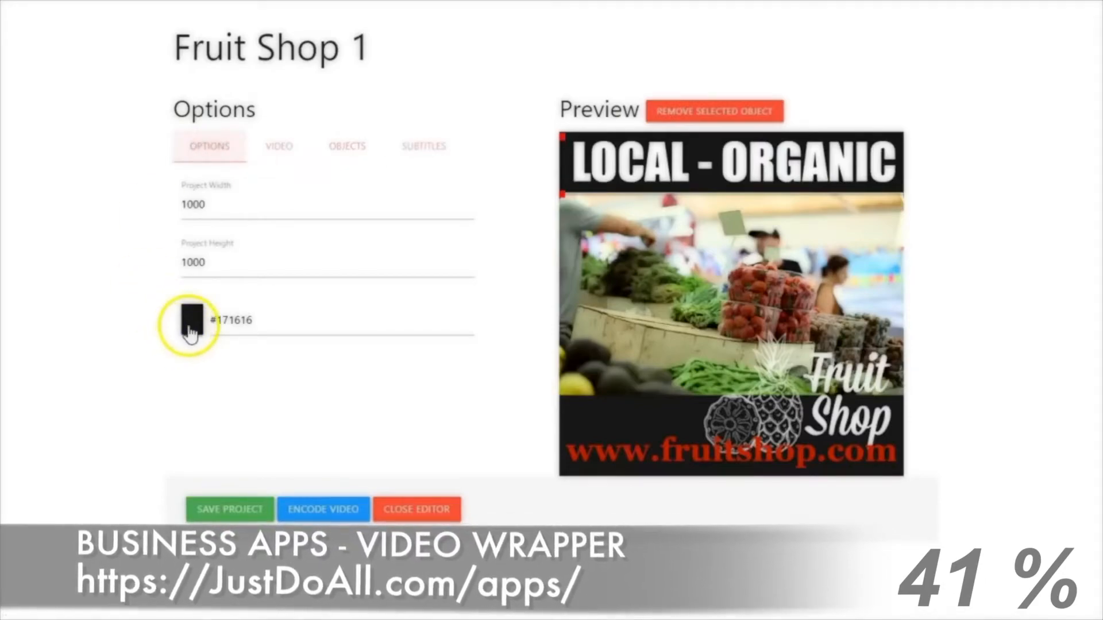
pyautogui.click(189, 328)
pyautogui.moveTo(192, 423); pyautogui.dragTo(204, 468)
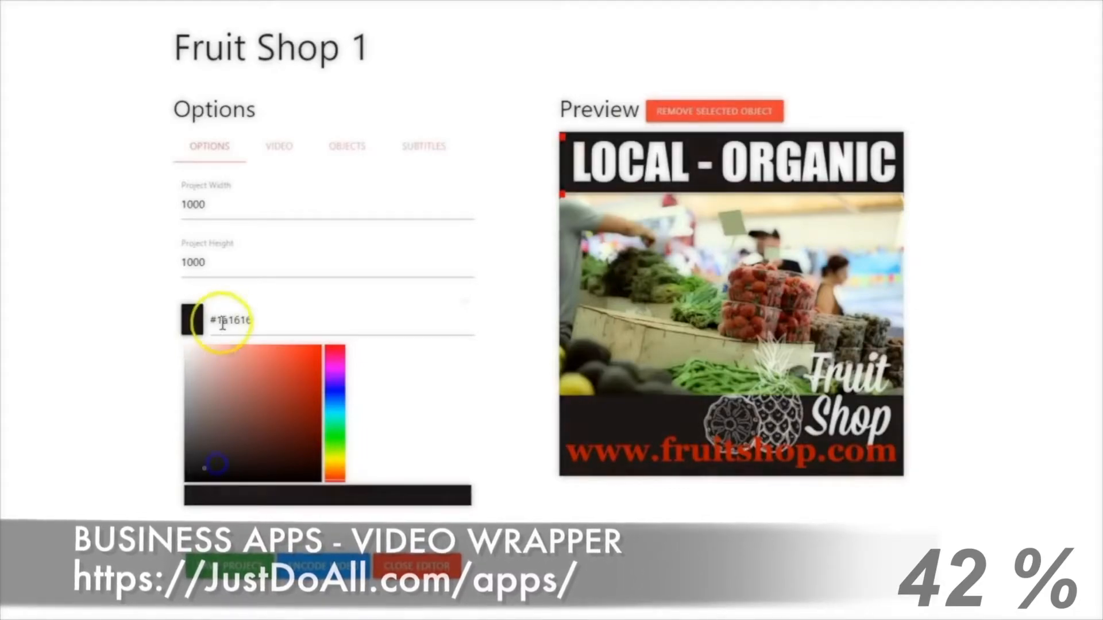
pyautogui.click(190, 317)
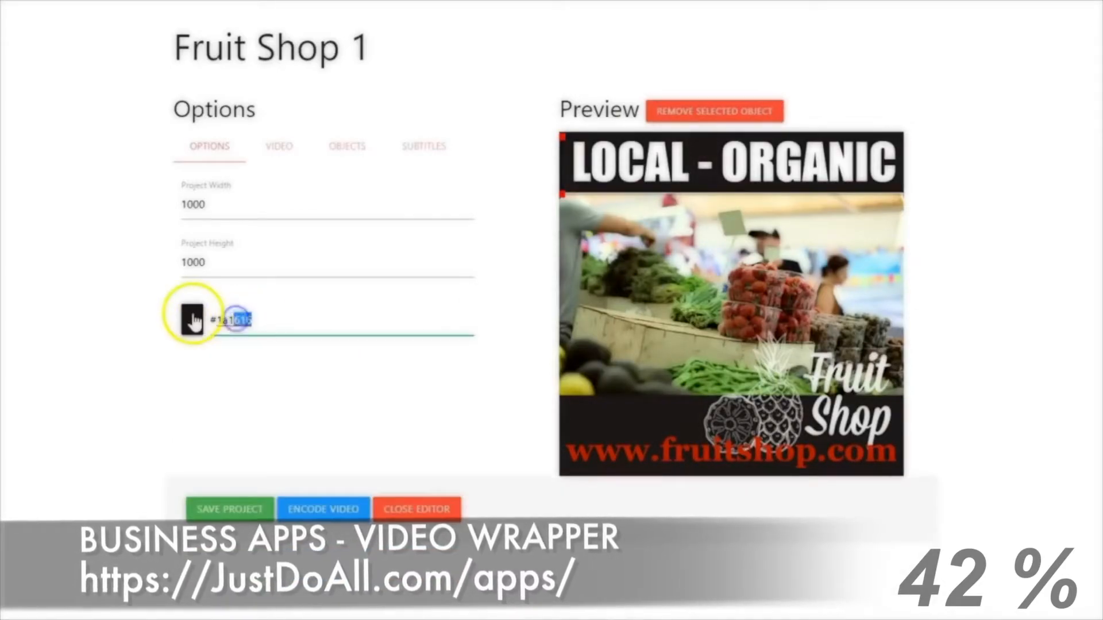
pyautogui.click(194, 321)
pyautogui.click(230, 320)
pyautogui.hotkey('ctrl', 'a')
pyautogui.write('#1111111')
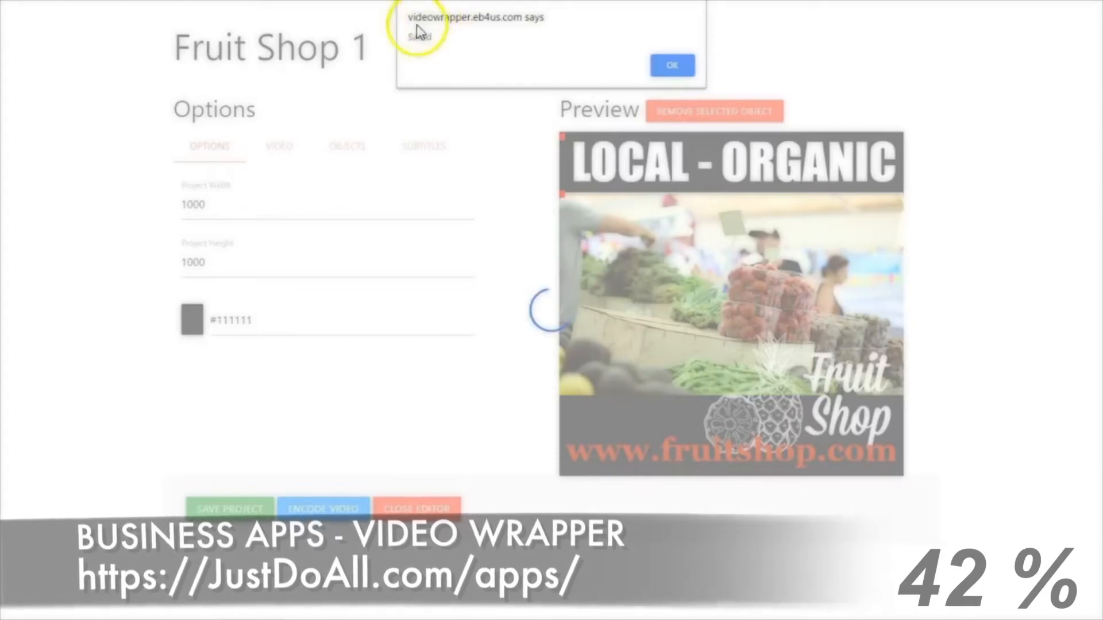
pyautogui.click(672, 65)
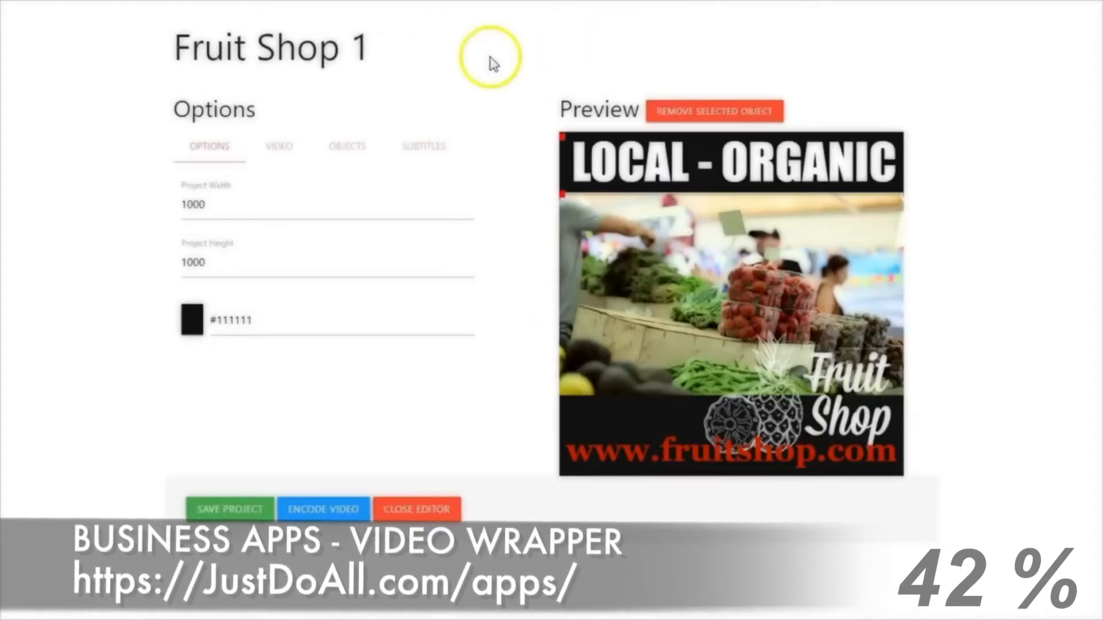
# Step: Encode the video, download it as Video.mp4 and close the video preview
pyautogui.click(318, 509)
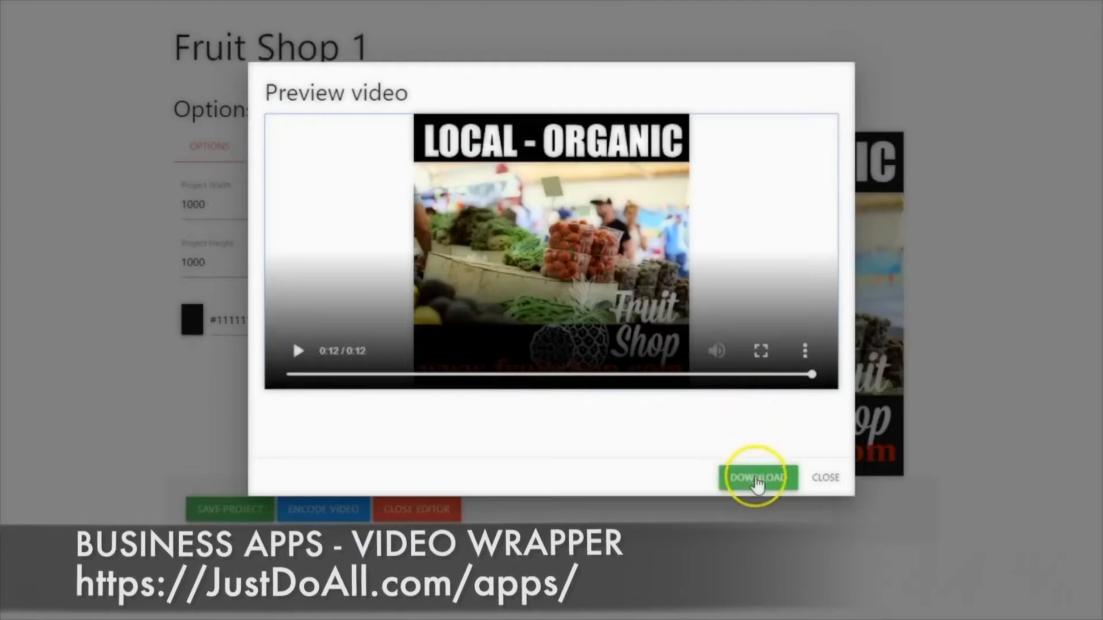
pyautogui.click(758, 482)
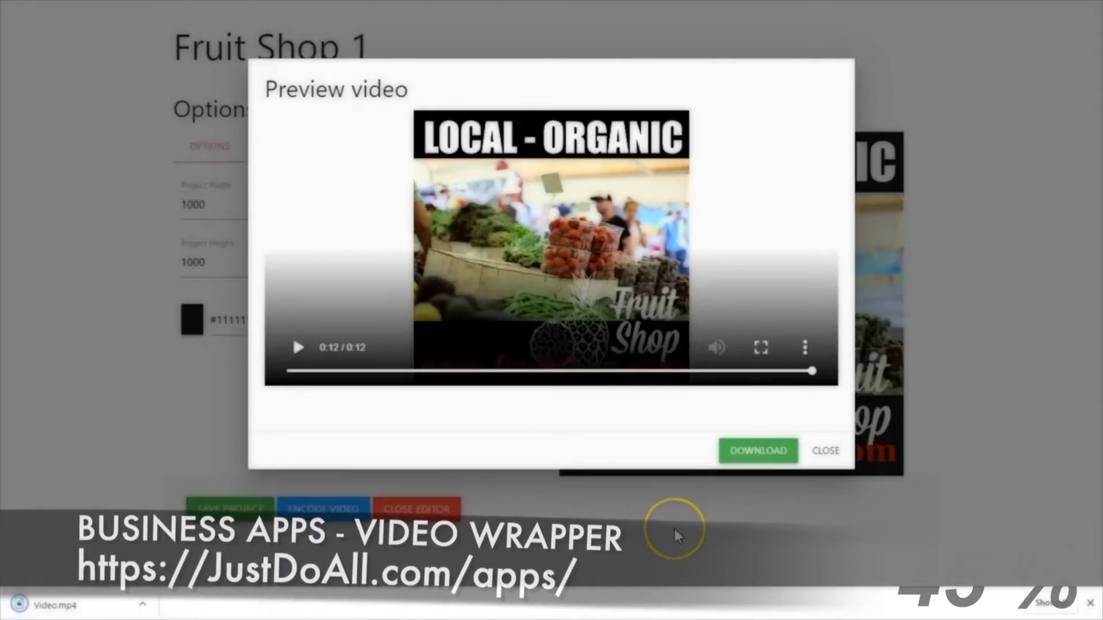
pyautogui.click(122, 613)
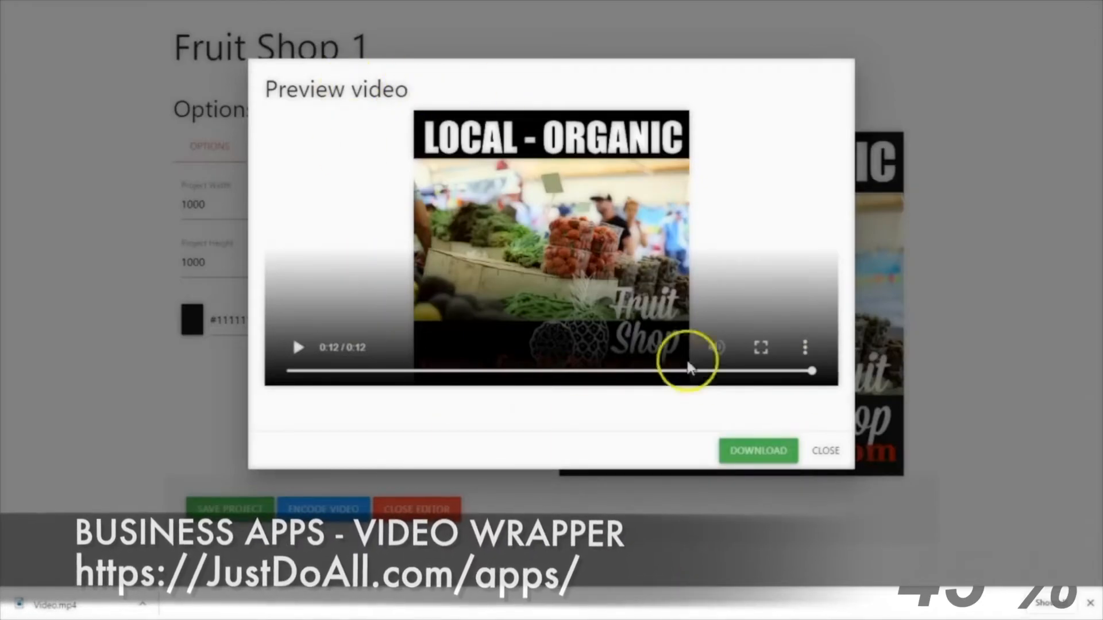
pyautogui.click(828, 450)
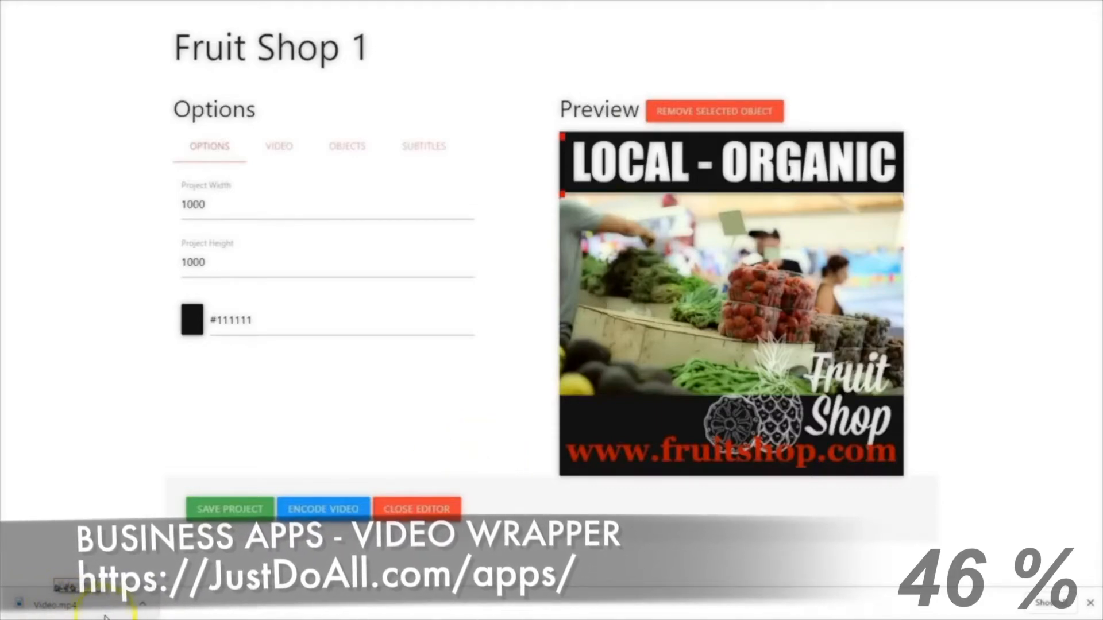
# Step: Open the downloaded Video.mp4 and play it to check the finished layout
pyautogui.click(143, 606)
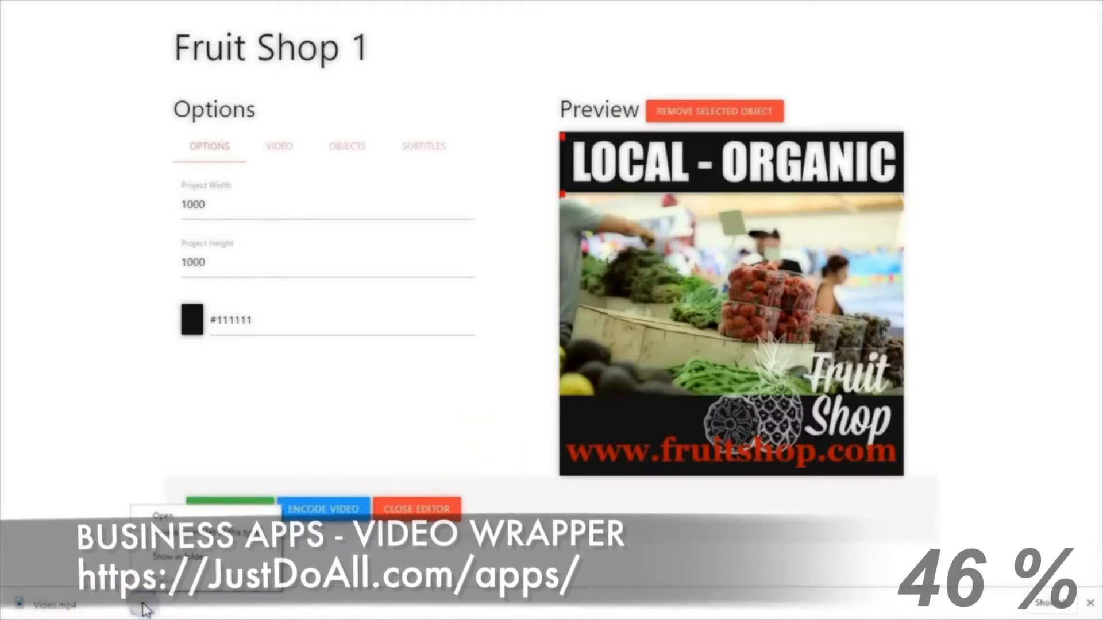
pyautogui.click(160, 518)
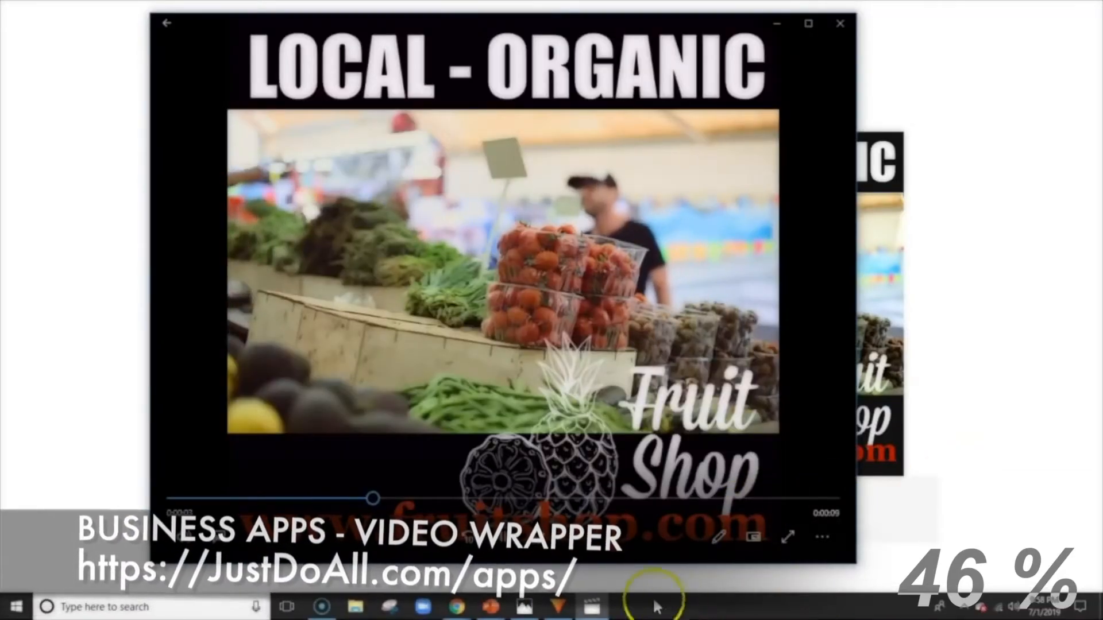
pyautogui.click(1028, 347)
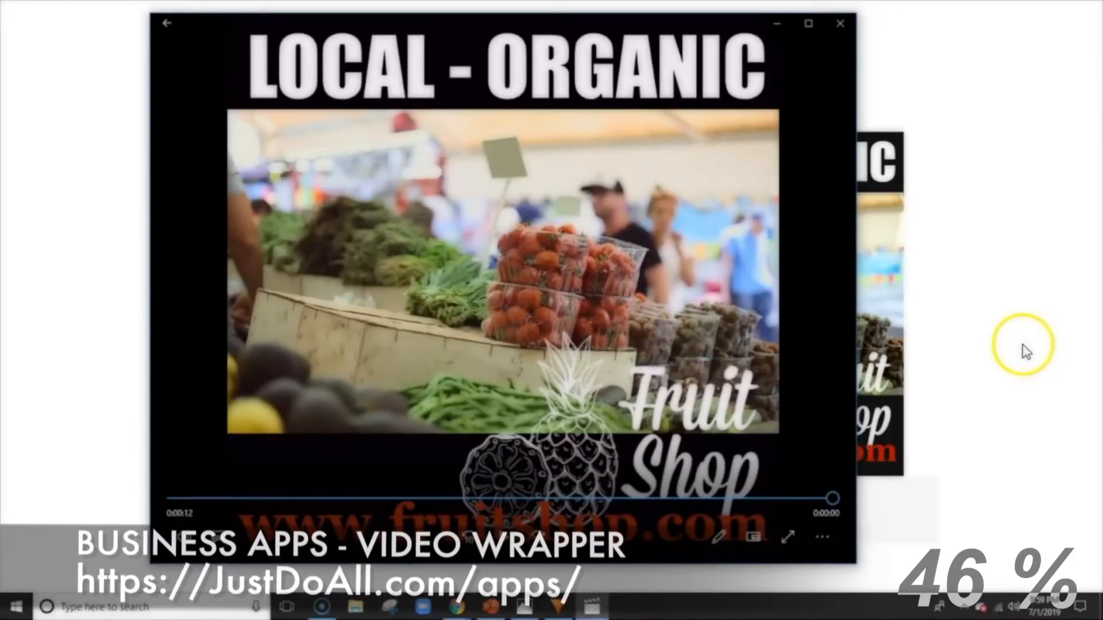
# Step: Back in the project editor, centre the "LOCAL - ORGANIC" text in the black band above the video and save the project
pyautogui.click(1017, 351)
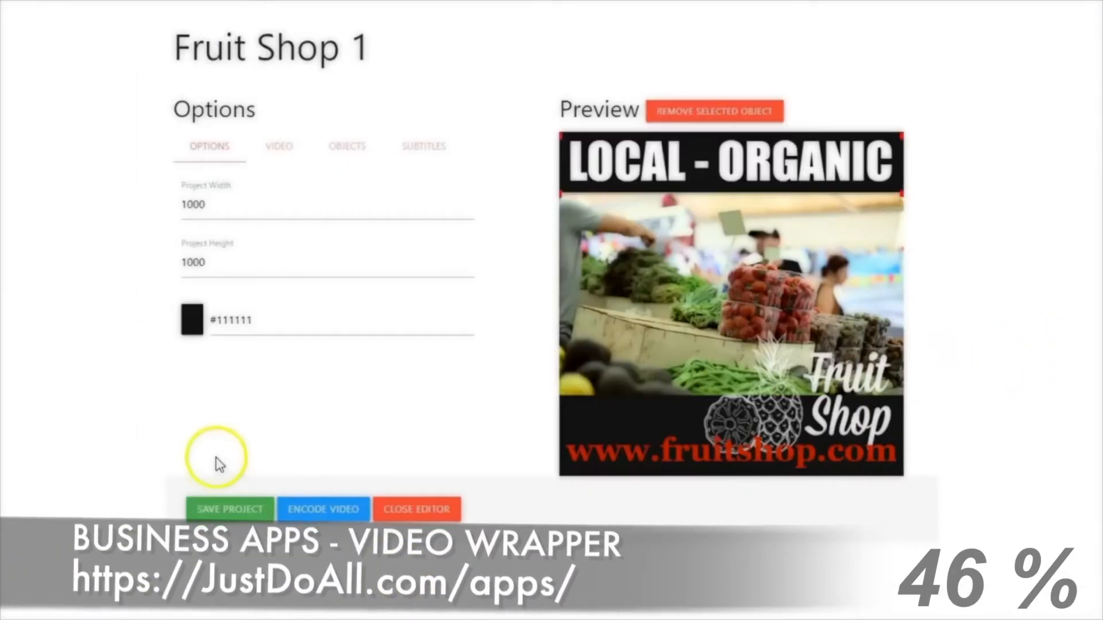
pyautogui.click(225, 509)
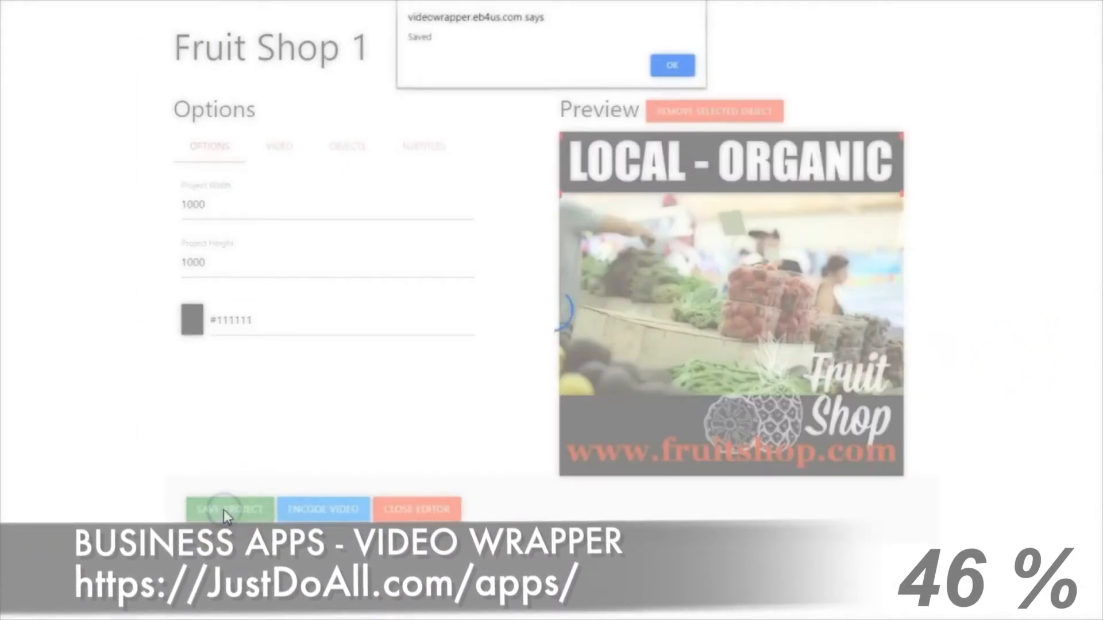
# Step: Close the Fruit Shop 1 editor and add a new project named "Fruit Shop 2"
pyautogui.click(670, 66)
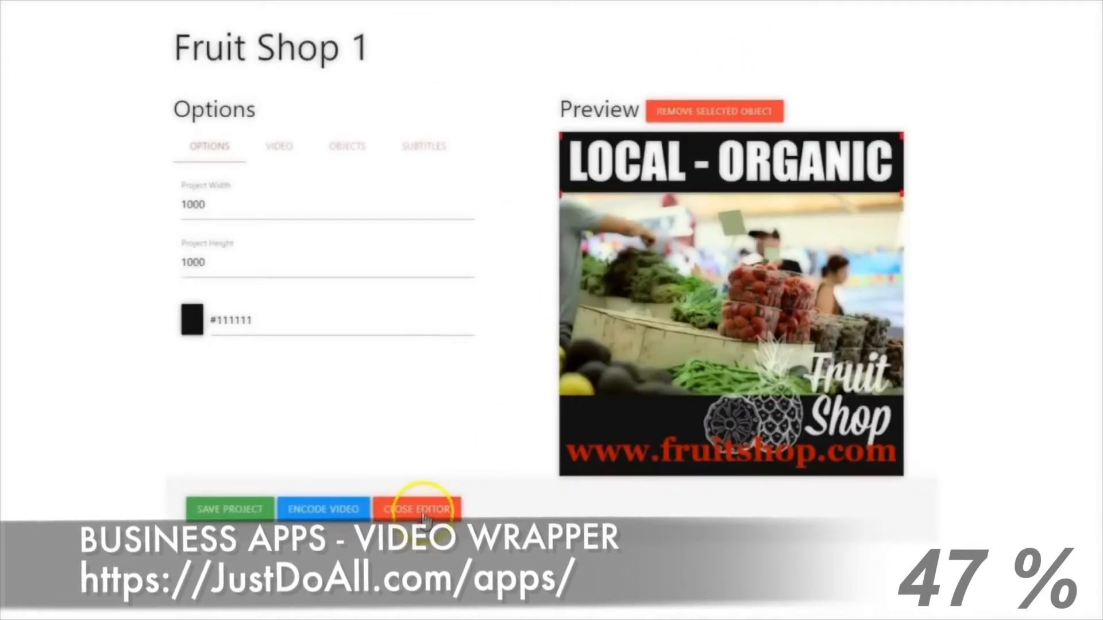
pyautogui.click(423, 510)
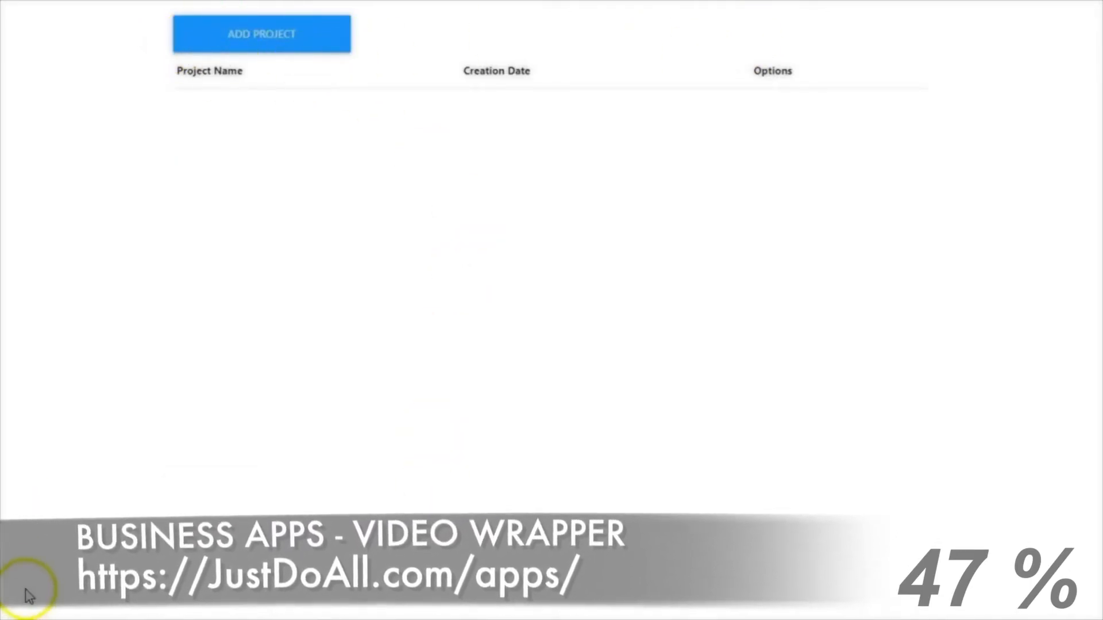
pyautogui.click(279, 36)
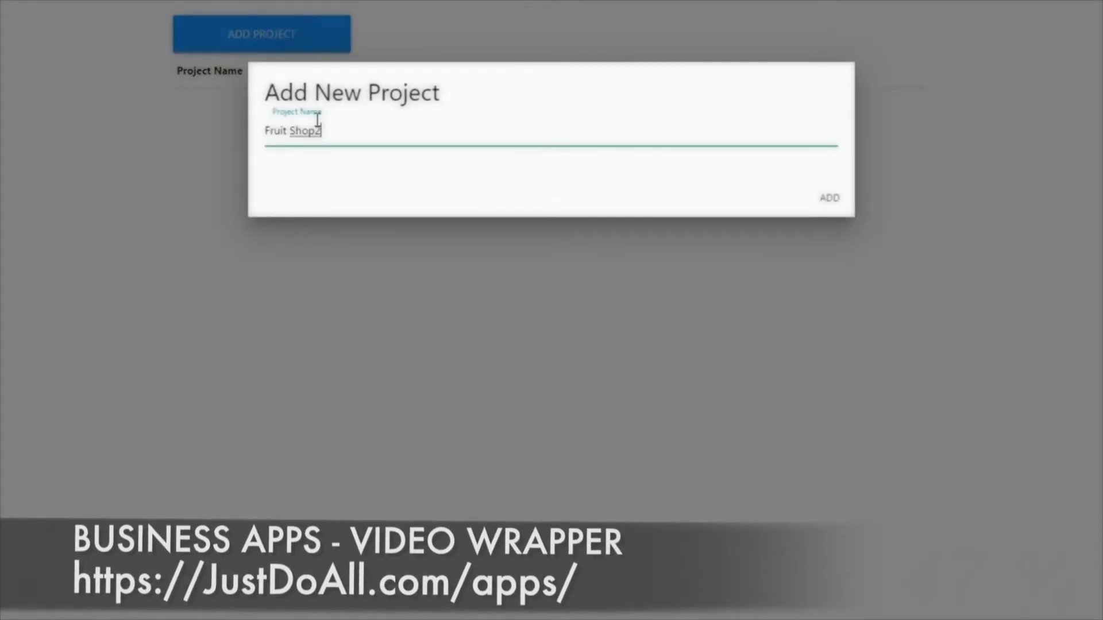
pyautogui.click(844, 201)
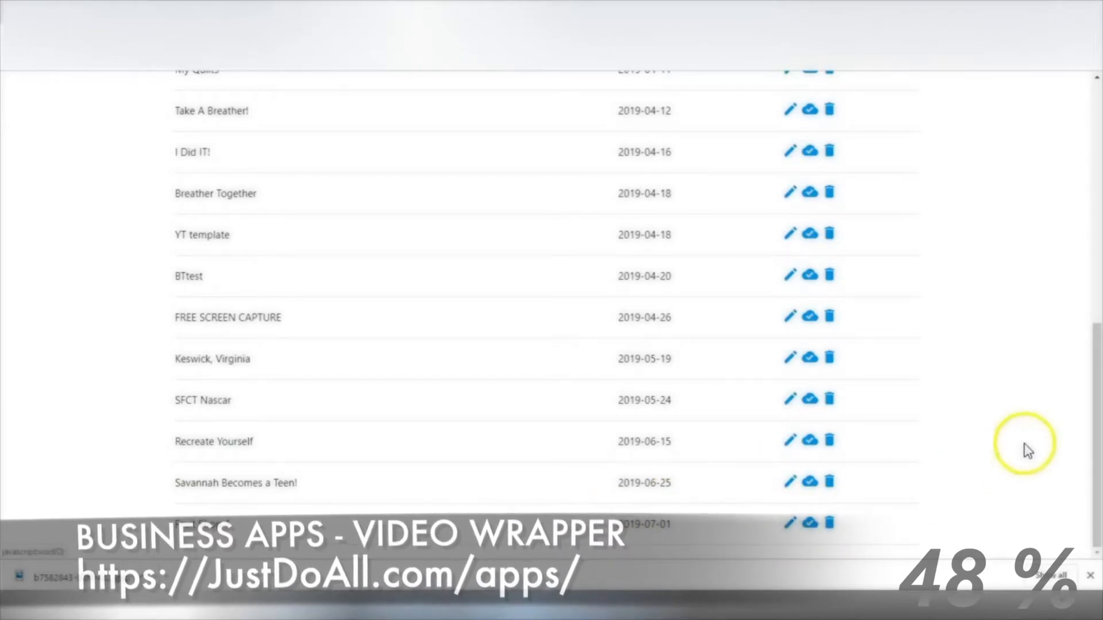
pyautogui.moveTo(1096, 438); pyautogui.dragTo(1096, 194)
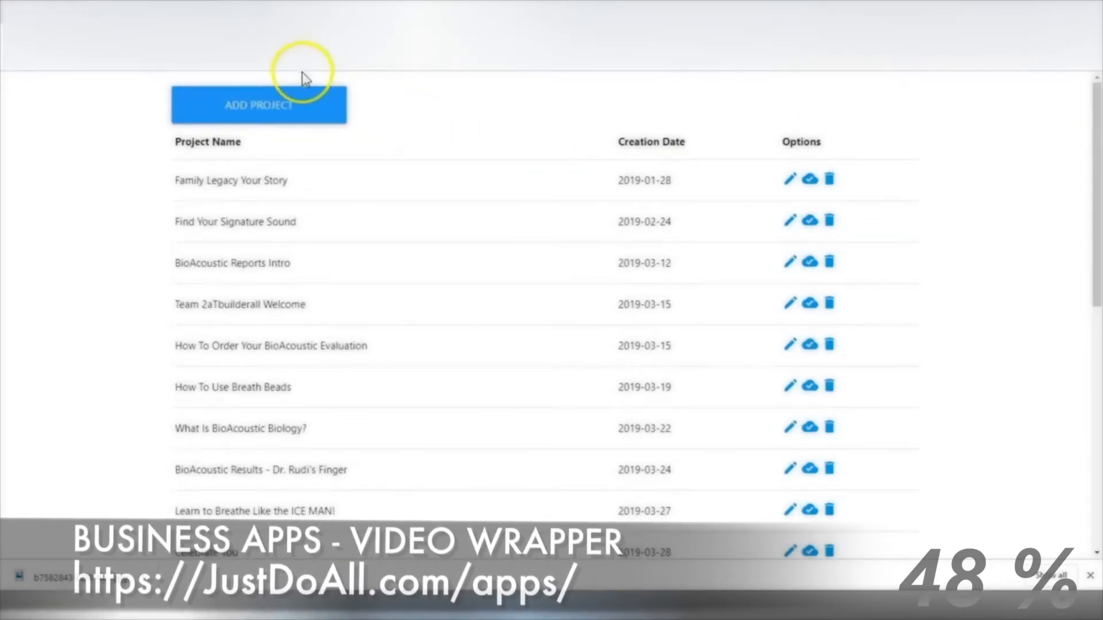
pyautogui.click(279, 106)
pyautogui.write('Fruit Shop 2')
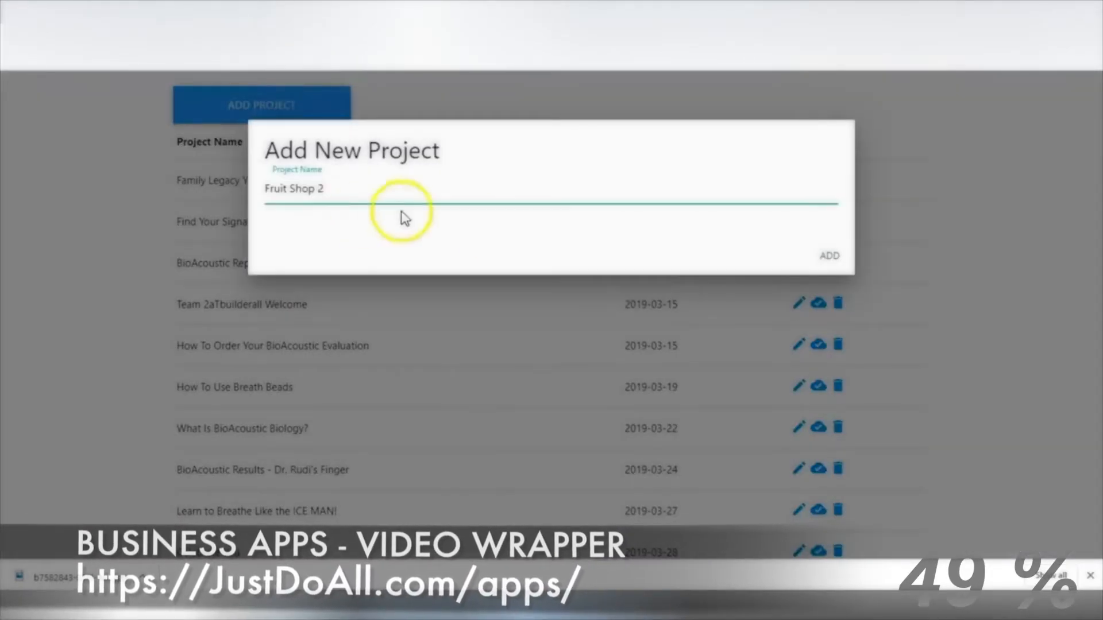
pyautogui.click(830, 256)
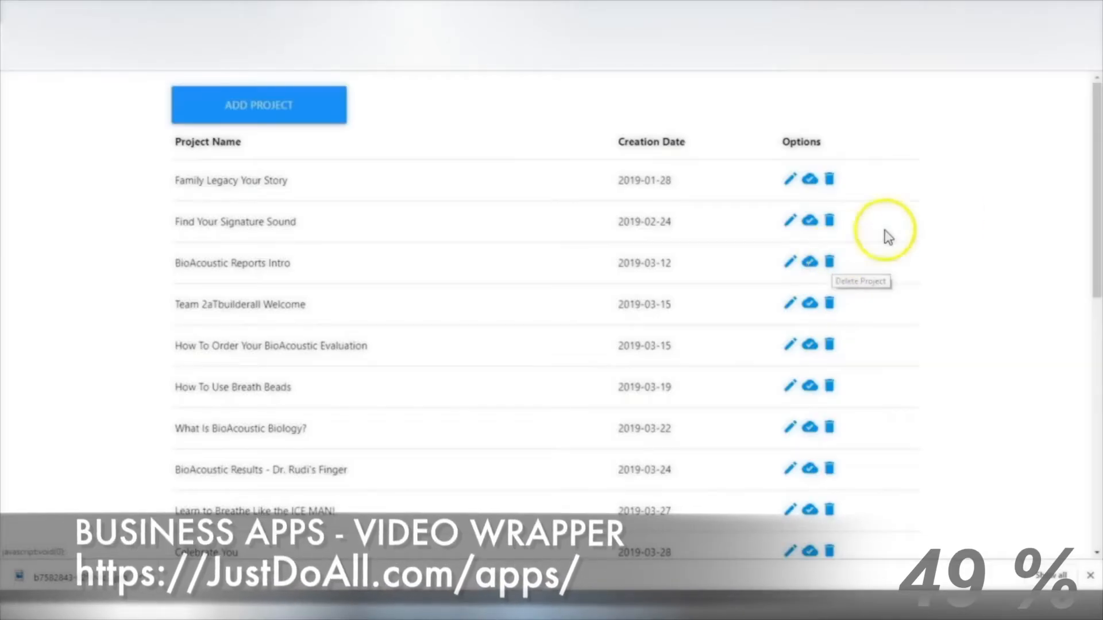
# Step: Open the Fruit Shop 2 project for editing and load "Fruit - 17622.mp4" as its video
pyautogui.moveTo(1093, 151); pyautogui.dragTo(1096, 454)
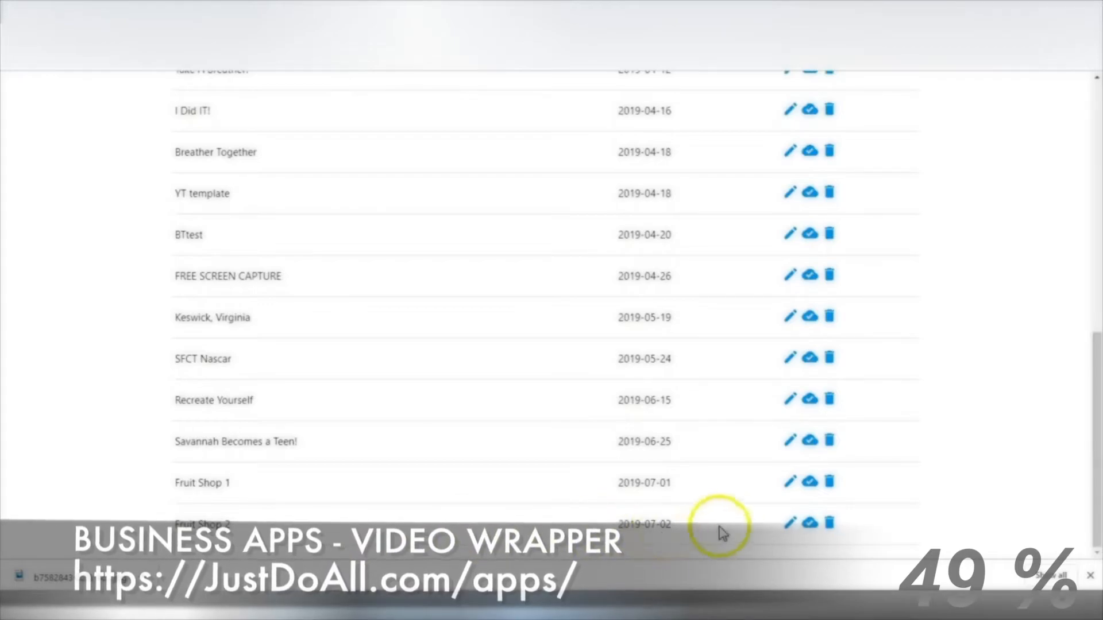
pyautogui.click(791, 526)
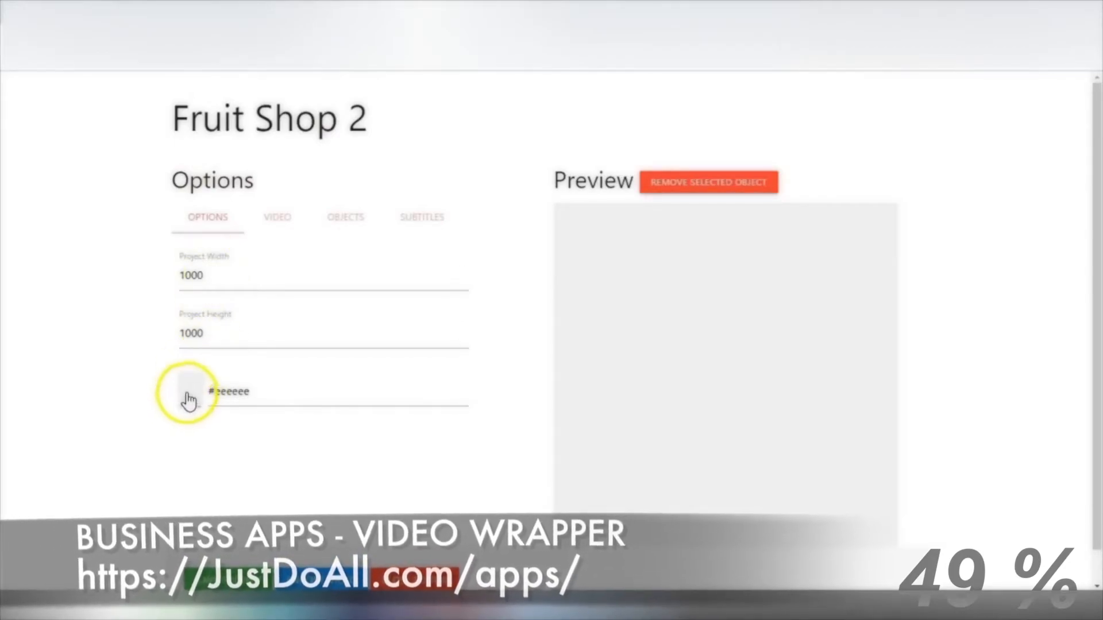
pyautogui.click(274, 225)
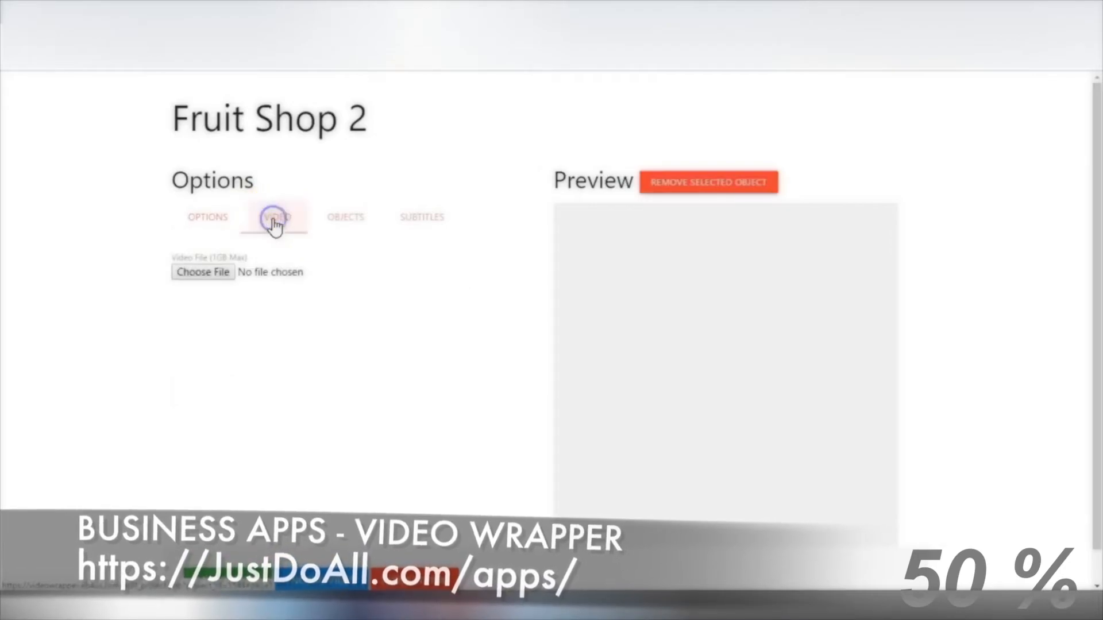
pyautogui.click(198, 272)
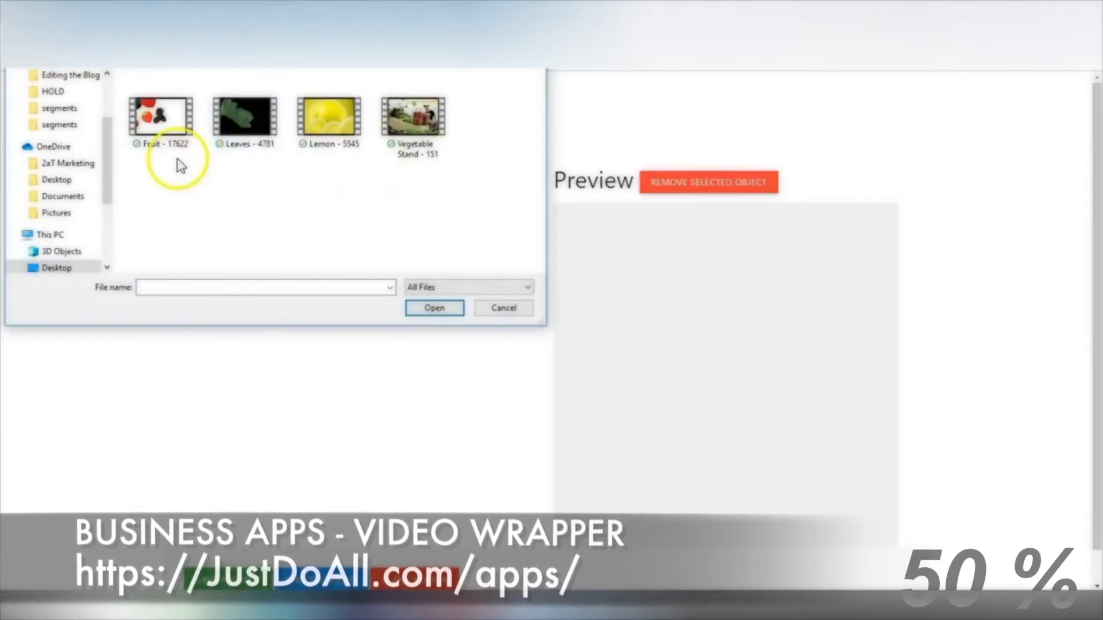
pyautogui.doubleClick(163, 123)
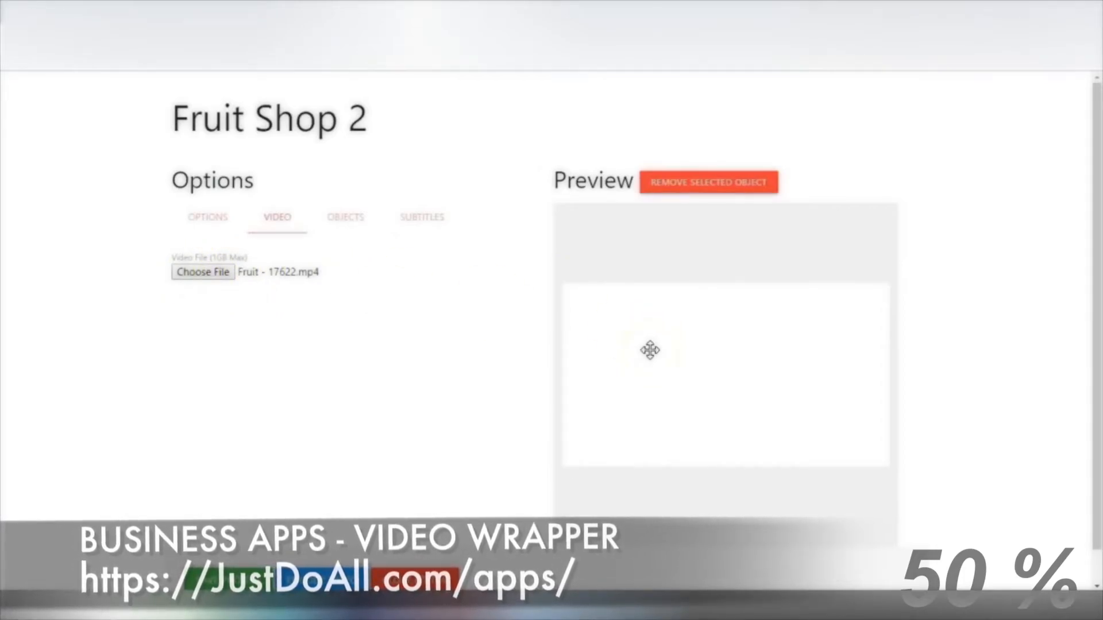
# Step: Enlarge the video to the full width of the preview canvas and move it up against the canvas's upper edge
pyautogui.click(650, 350)
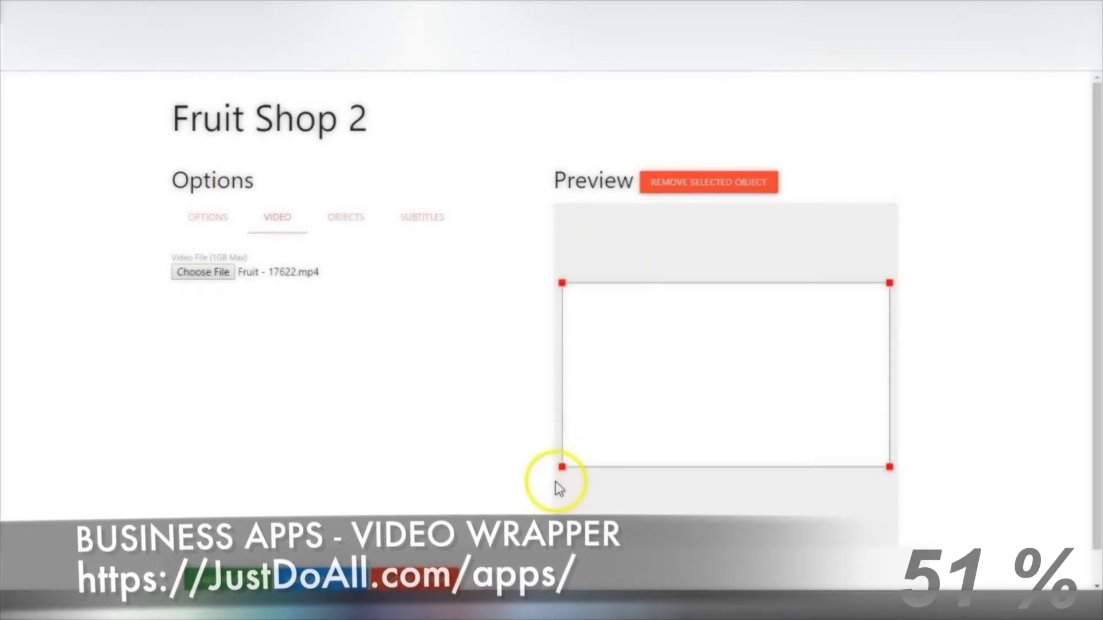
pyautogui.moveTo(555, 471); pyautogui.dragTo(549, 476)
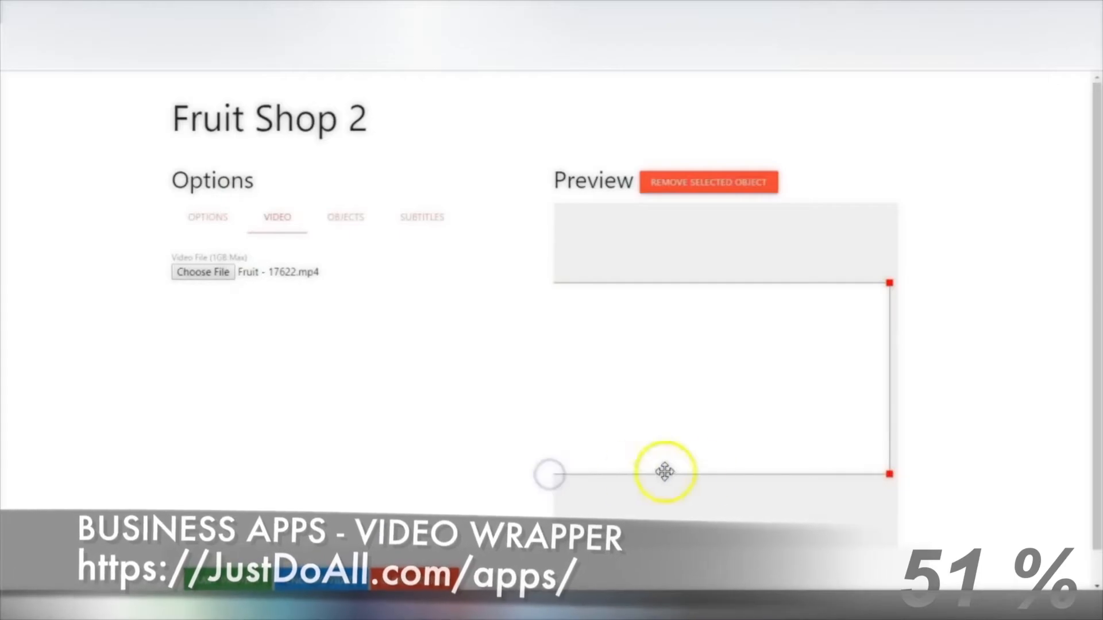
pyautogui.moveTo(889, 475); pyautogui.dragTo(895, 483)
pyautogui.scroll(-1, 701, 352)
pyautogui.moveTo(702, 352); pyautogui.dragTo(699, 278)
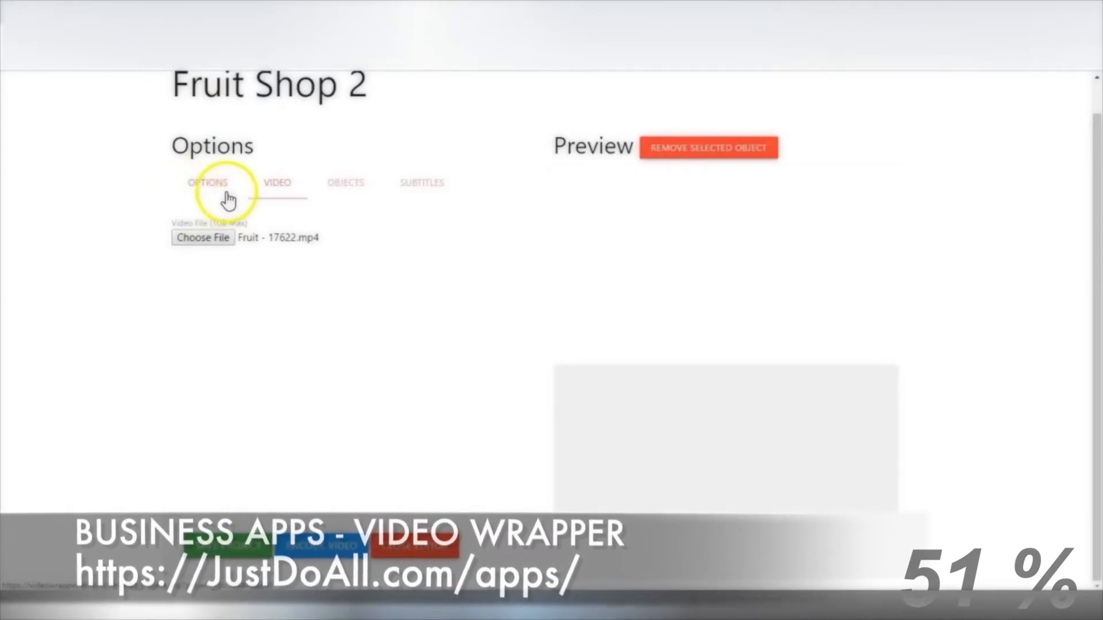
# Step: Add the 1920 x 598 raspberry PNG image from the computer to the project
pyautogui.click(345, 185)
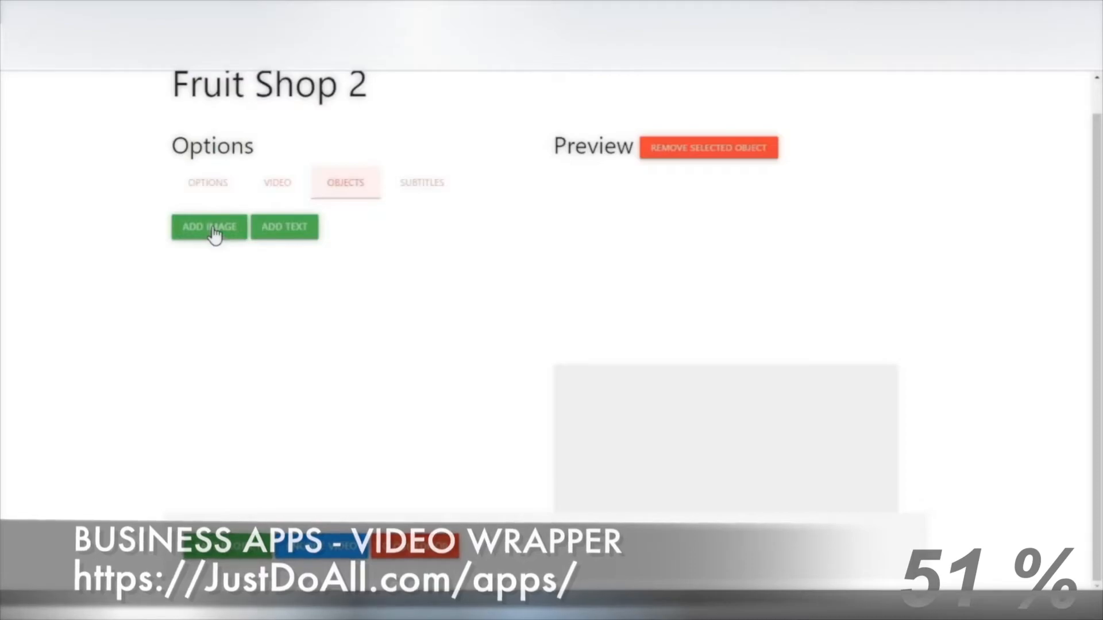
pyautogui.click(212, 230)
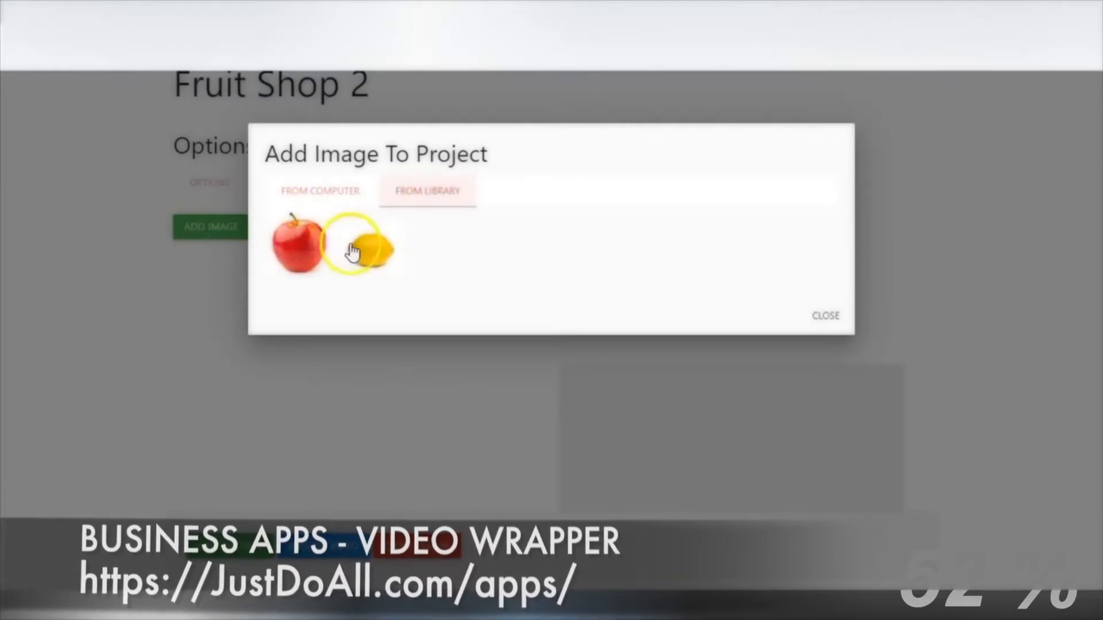
pyautogui.click(329, 192)
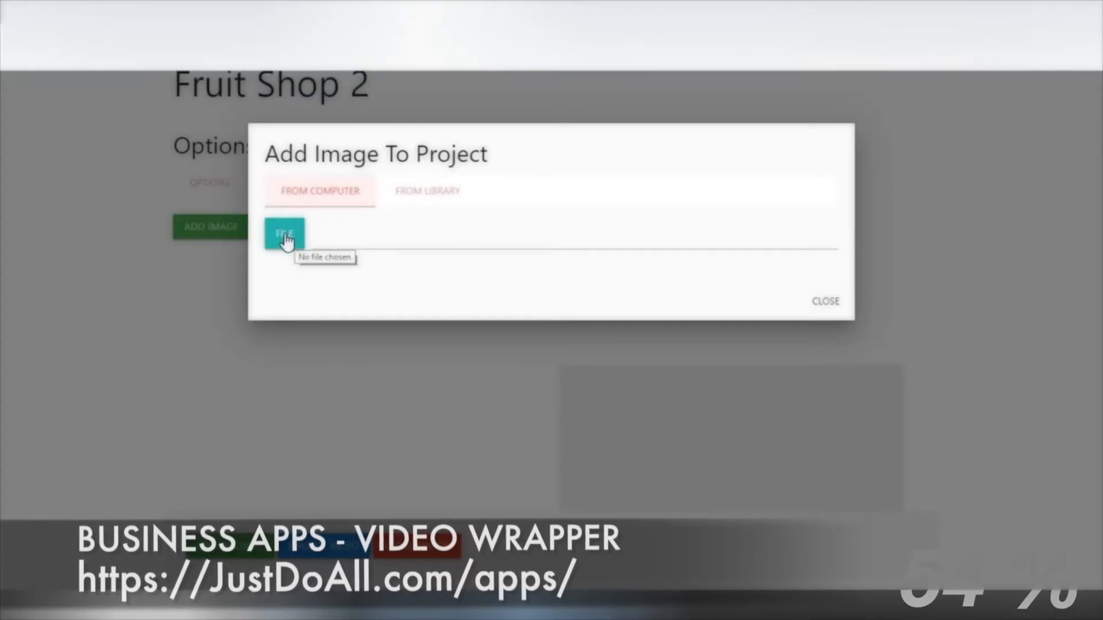
pyautogui.click(285, 235)
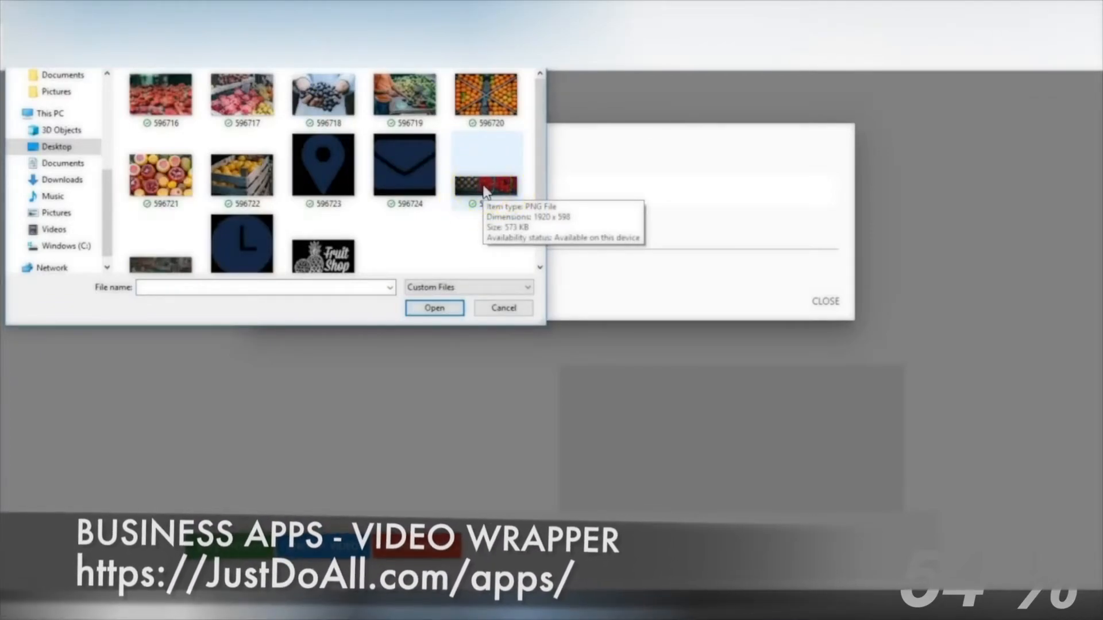
pyautogui.doubleClick(484, 184)
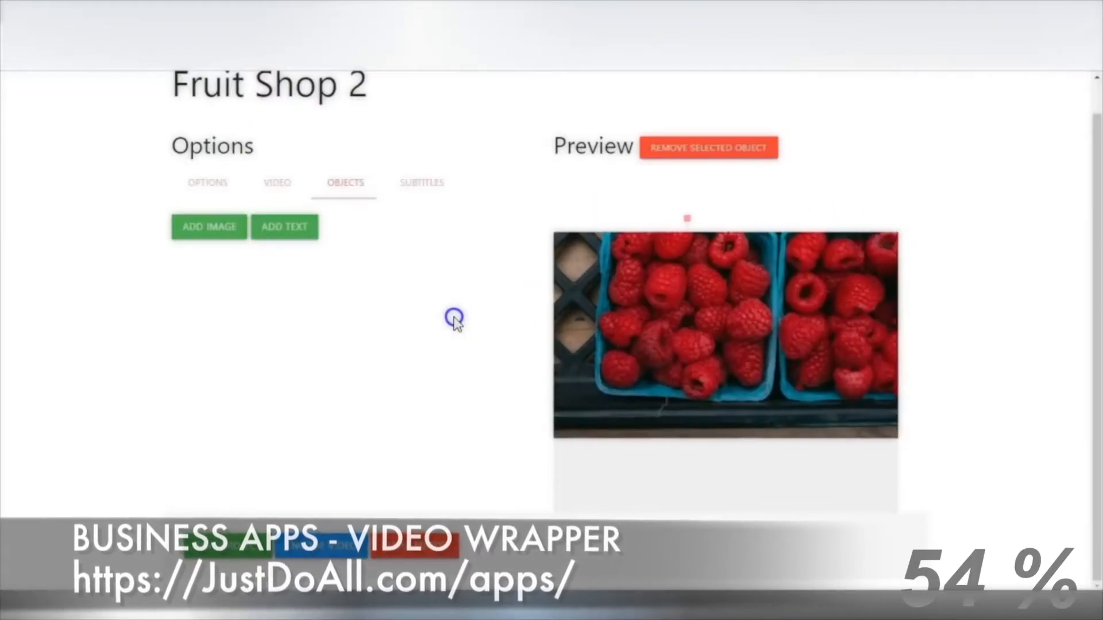
# Step: Resize and position the raspberry image so it fills the empty canvas area below the video
pyautogui.moveTo(623, 286); pyautogui.dragTo(901, 470)
pyautogui.moveTo(791, 433); pyautogui.dragTo(785, 440)
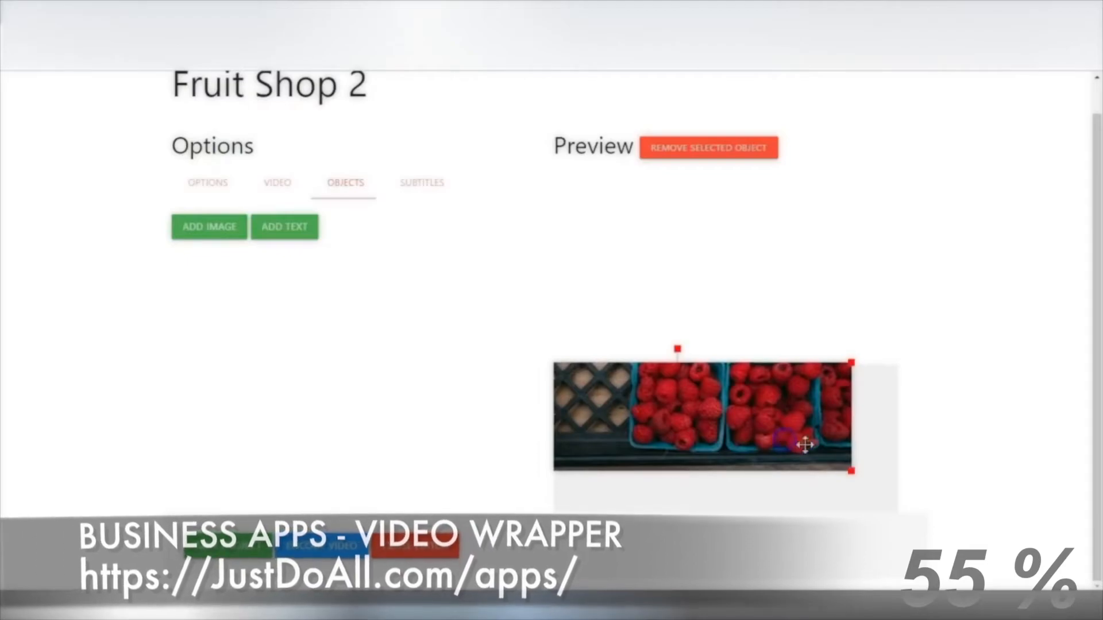
pyautogui.moveTo(851, 471); pyautogui.dragTo(918, 494)
pyautogui.click(806, 438)
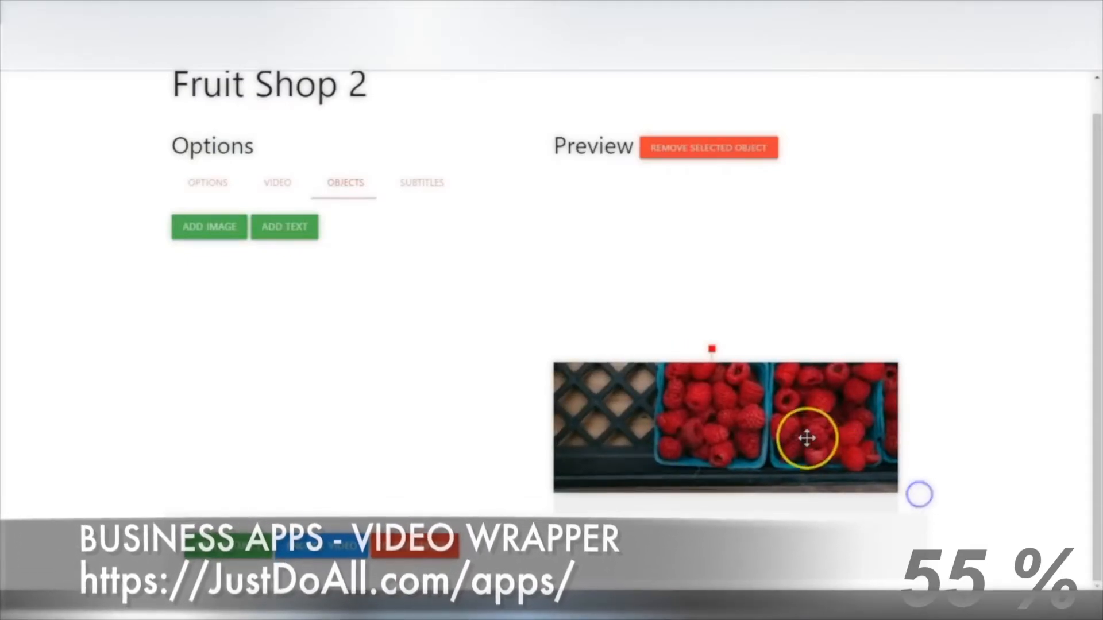
pyautogui.moveTo(807, 438); pyautogui.dragTo(681, 437)
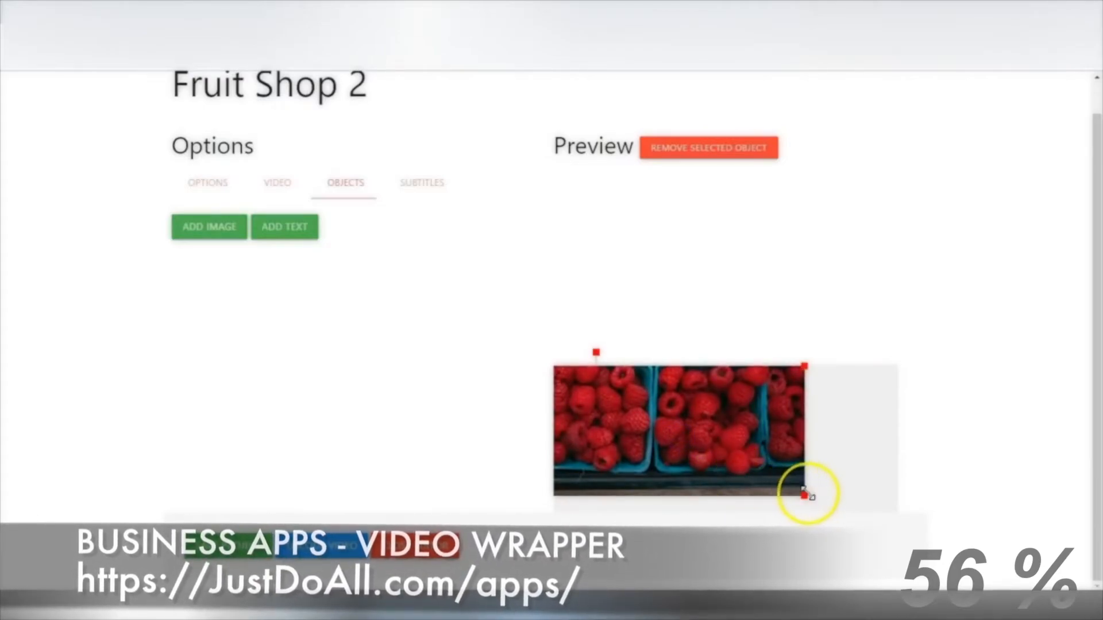
pyautogui.moveTo(804, 494); pyautogui.dragTo(897, 520)
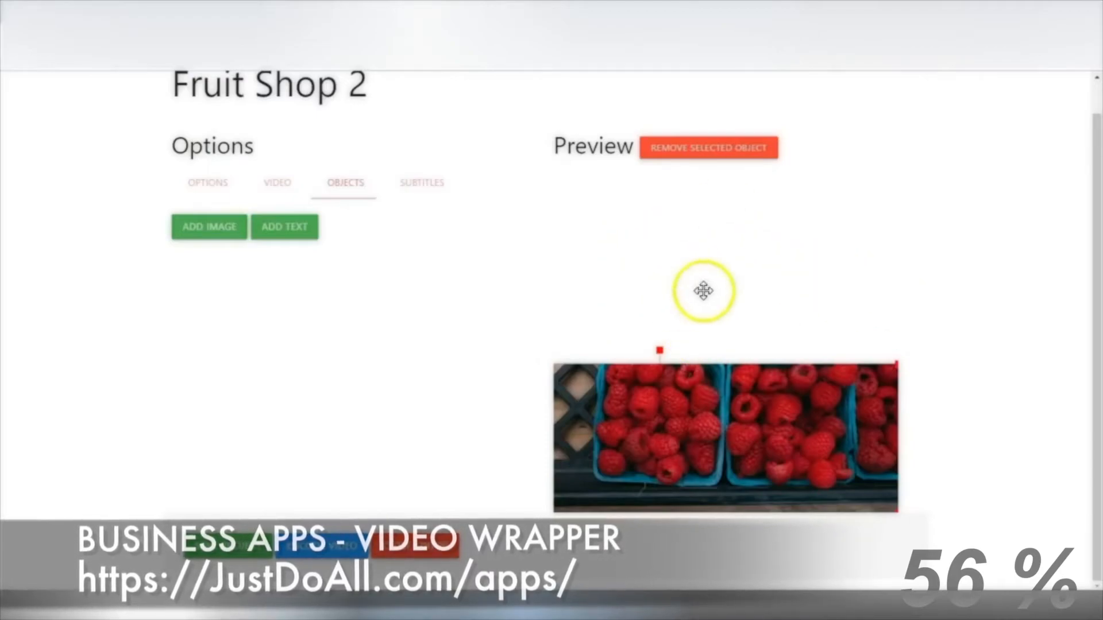
pyautogui.click(494, 406)
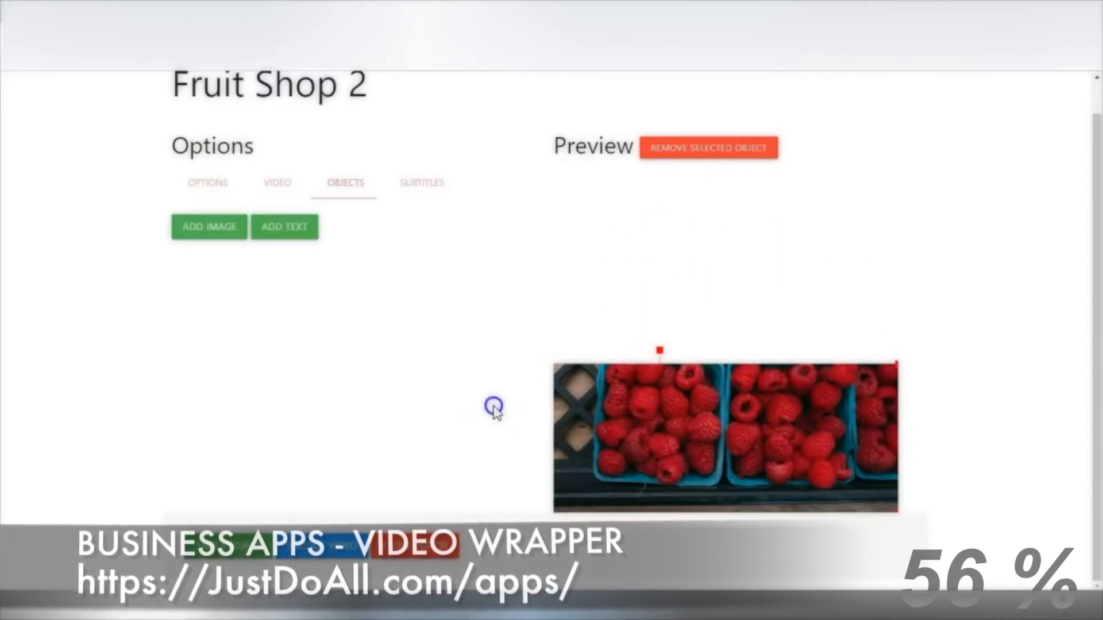
# Step: Set the project's background colour to green #3be586
pyautogui.click(204, 184)
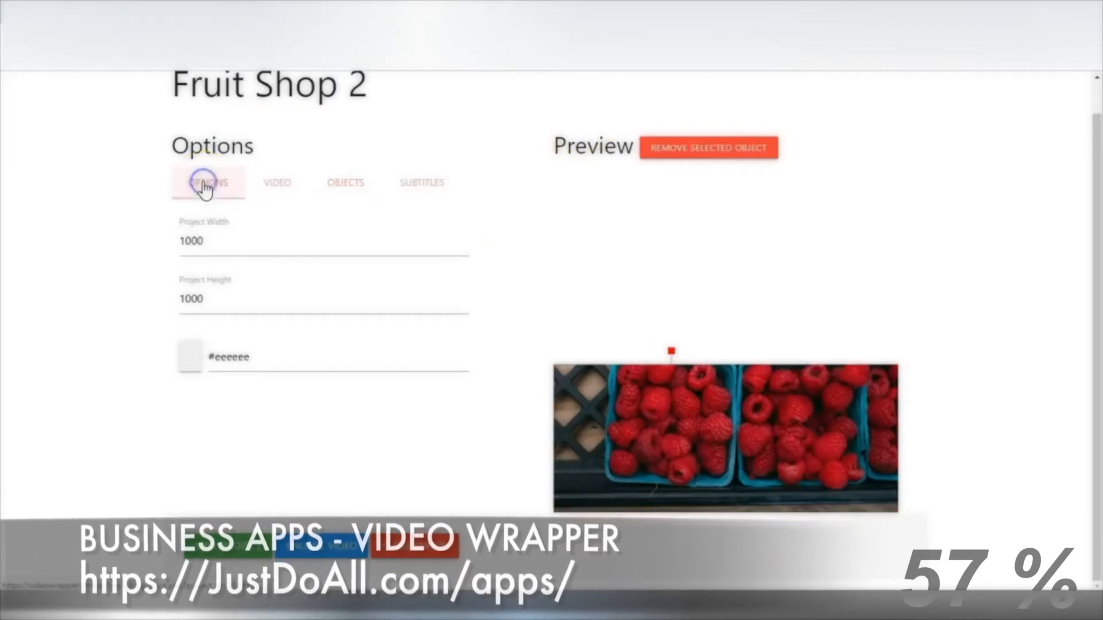
pyautogui.click(193, 355)
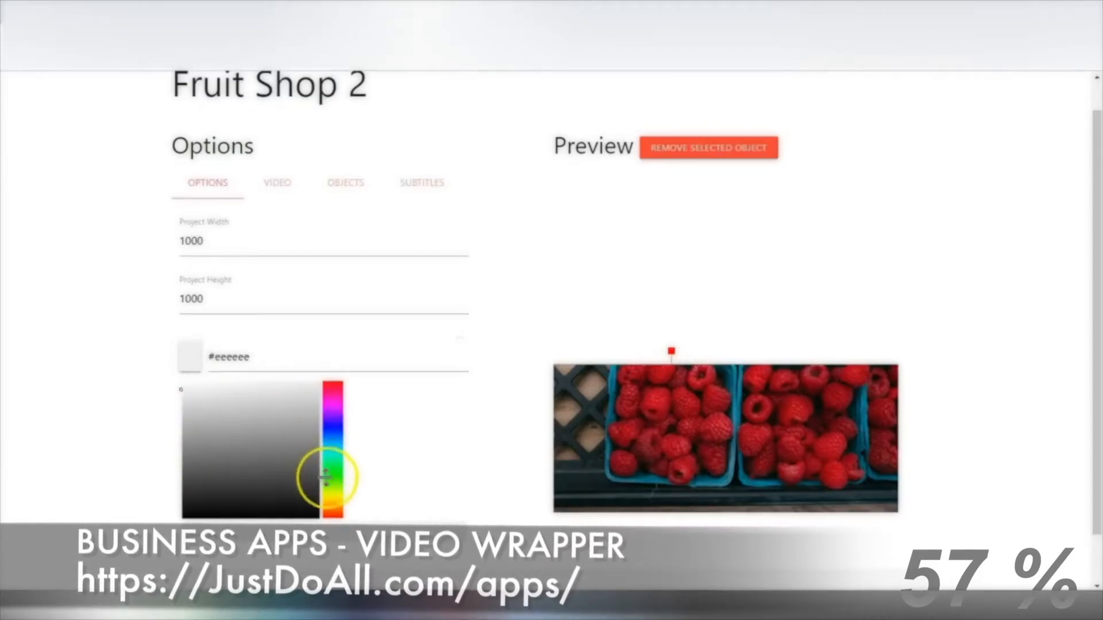
pyautogui.moveTo(332, 471); pyautogui.dragTo(330, 460)
pyautogui.click(284, 395)
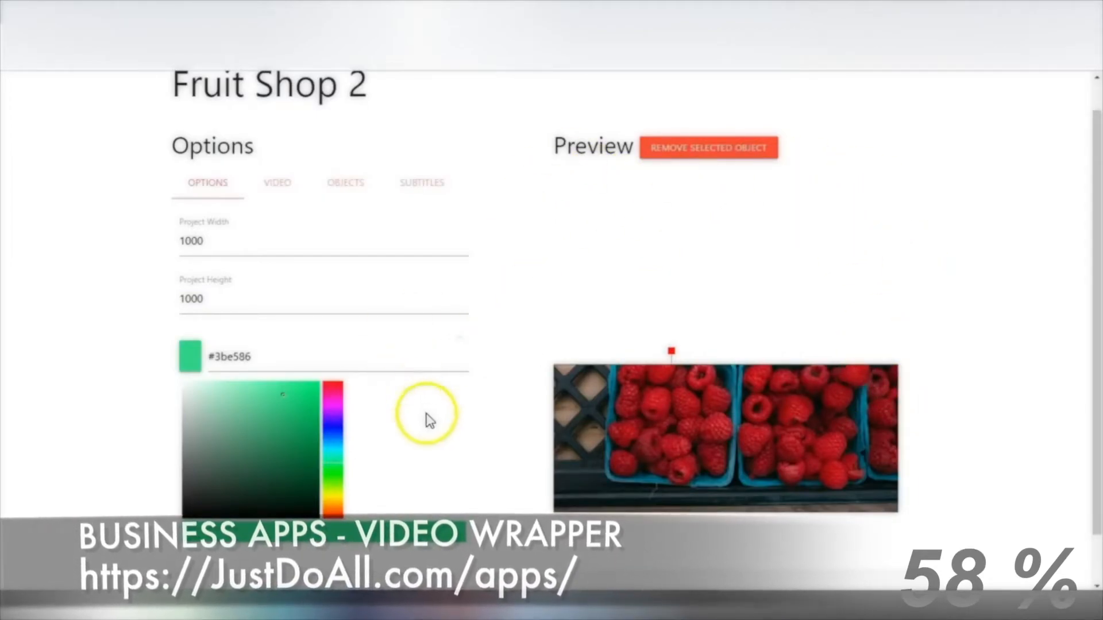
# Step: Add the white Fruit Shop logo image, place it over the raspberries below the video and enlarge it to nearly their height
pyautogui.click(337, 183)
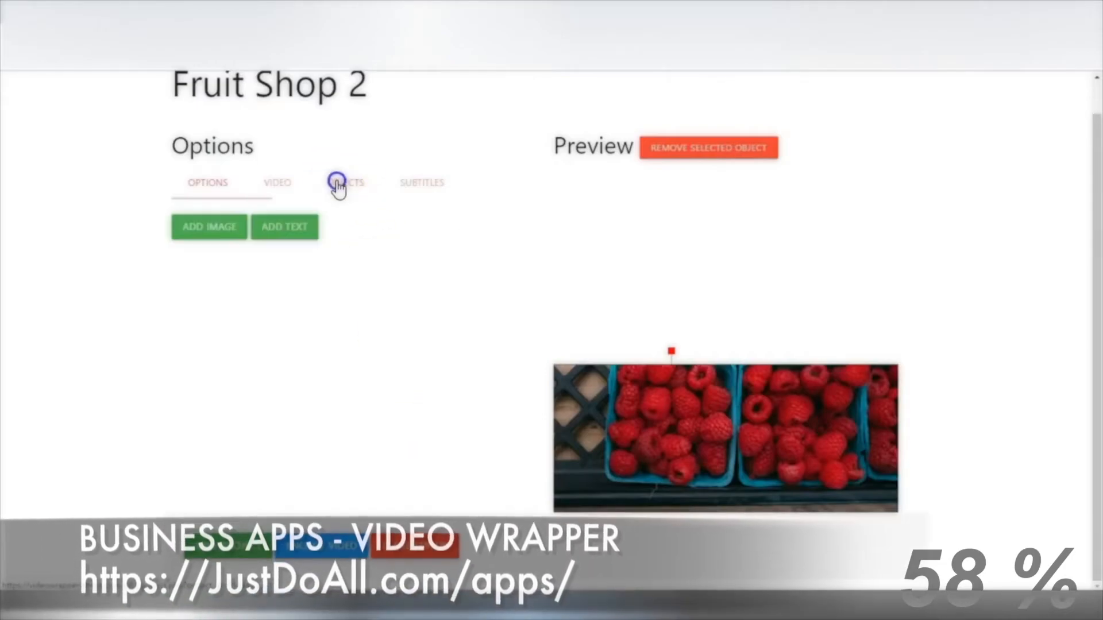
pyautogui.click(224, 228)
pyautogui.click(280, 231)
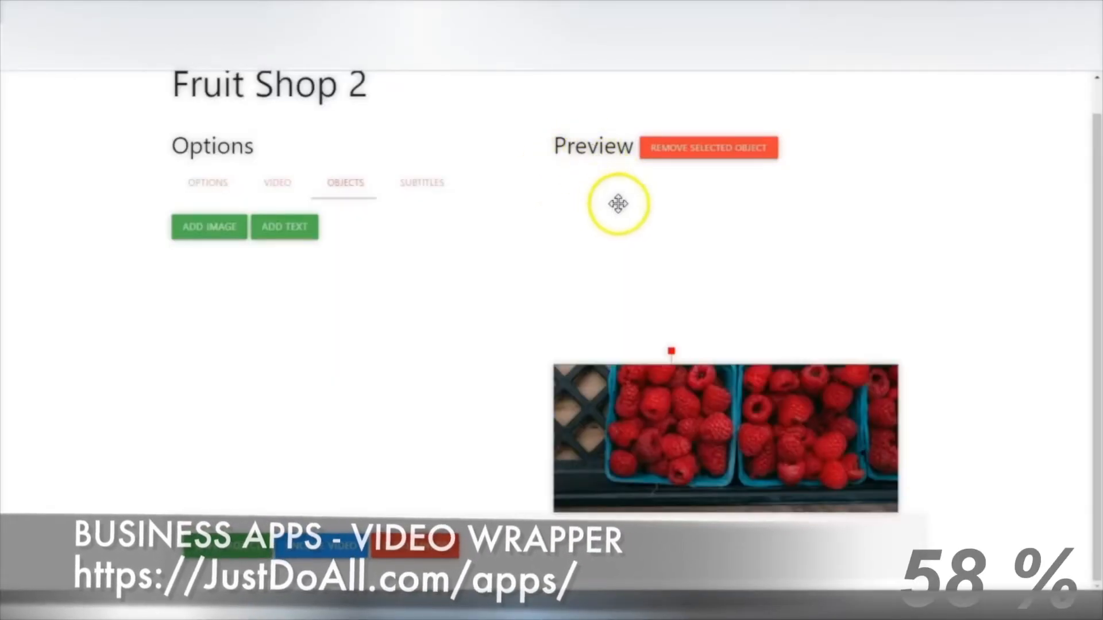
pyautogui.moveTo(618, 202); pyautogui.dragTo(787, 380)
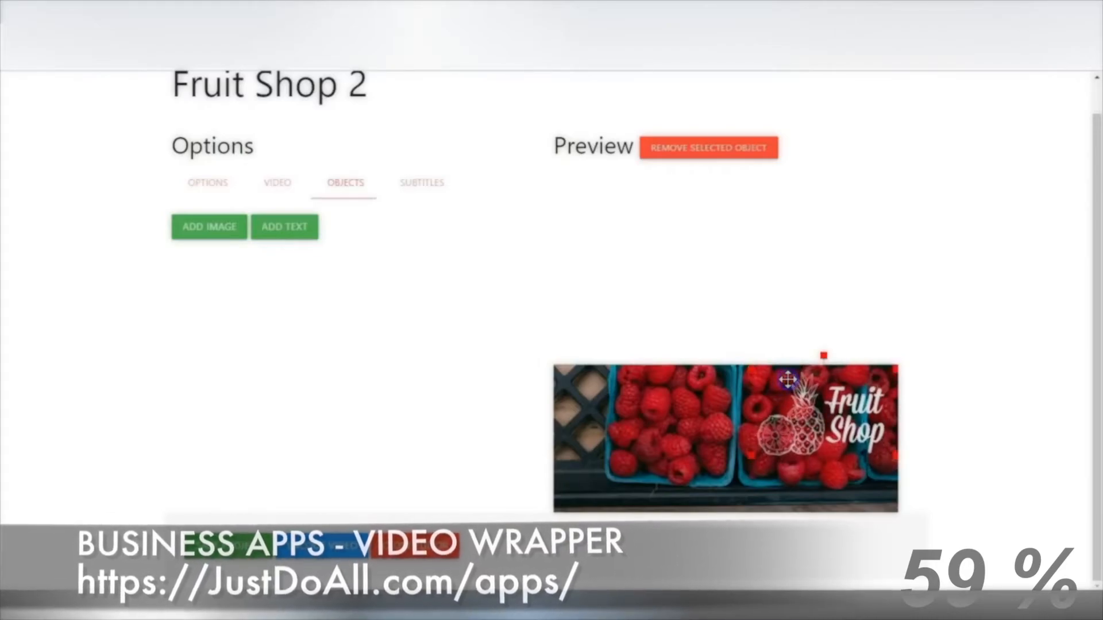
pyautogui.moveTo(741, 454); pyautogui.dragTo(666, 500)
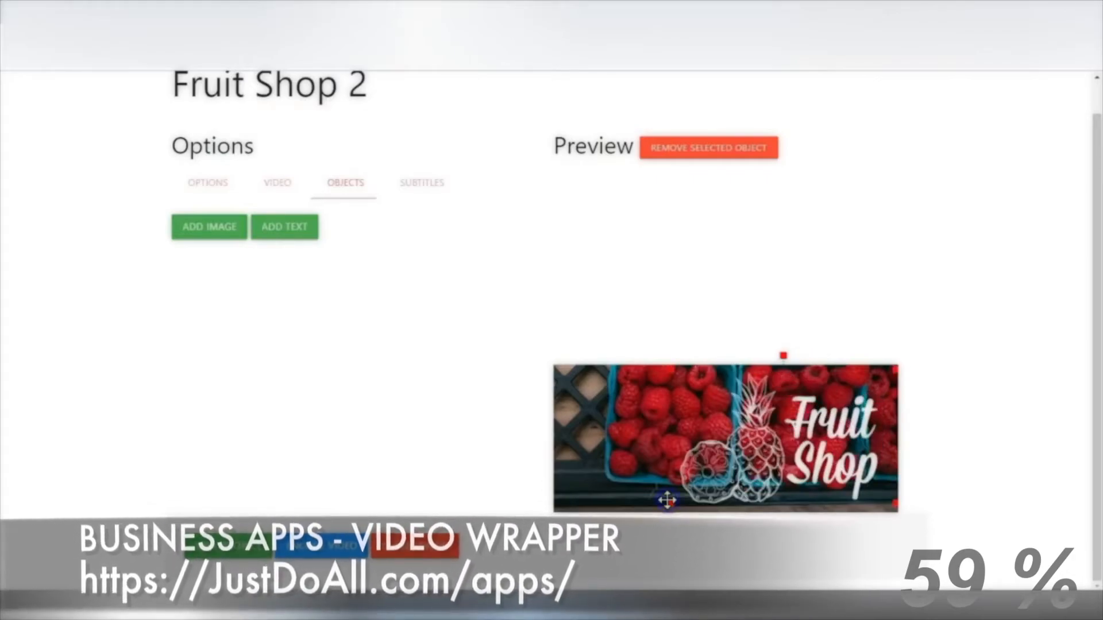
pyautogui.moveTo(756, 473); pyautogui.dragTo(749, 474)
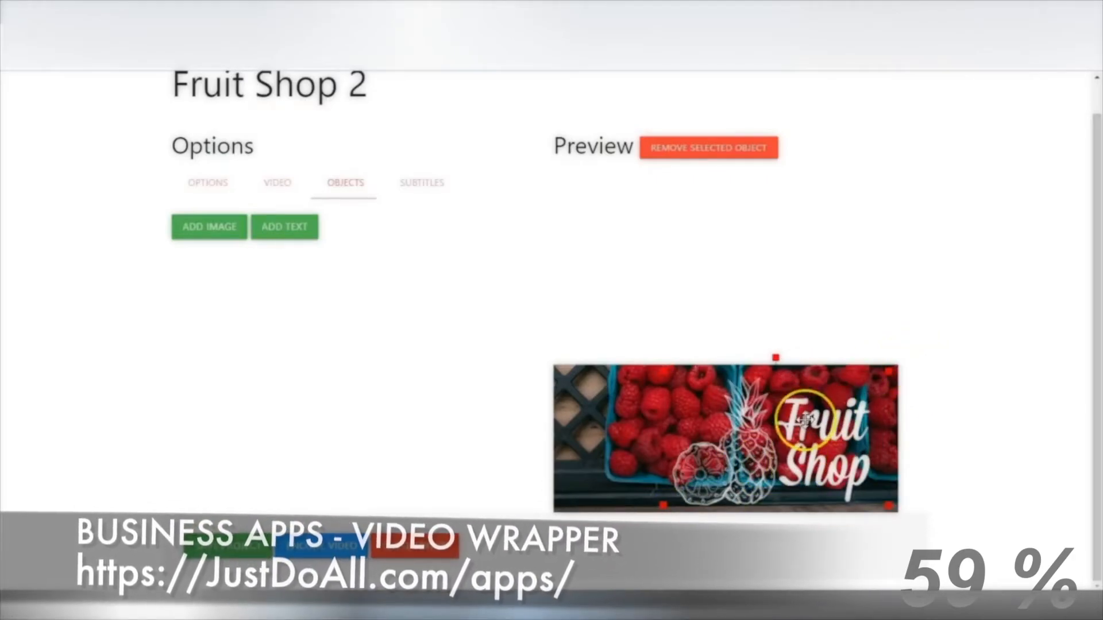
# Step: Create a new text object in Tahoma with centre alignment reading "The BERRIES are IN!"
pyautogui.click(283, 230)
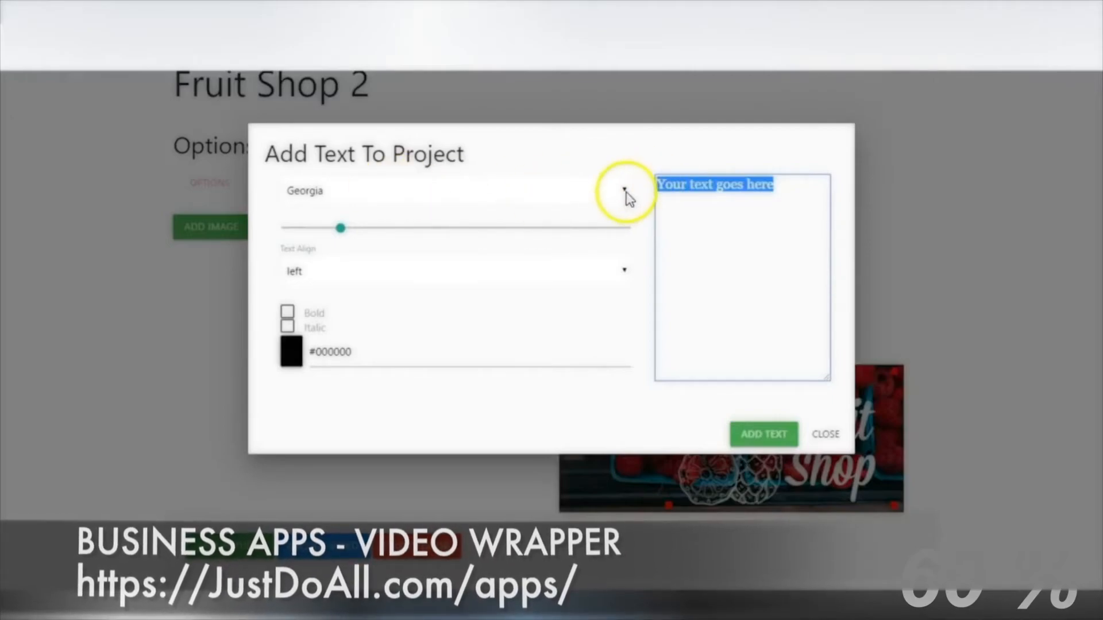
pyautogui.click(626, 192)
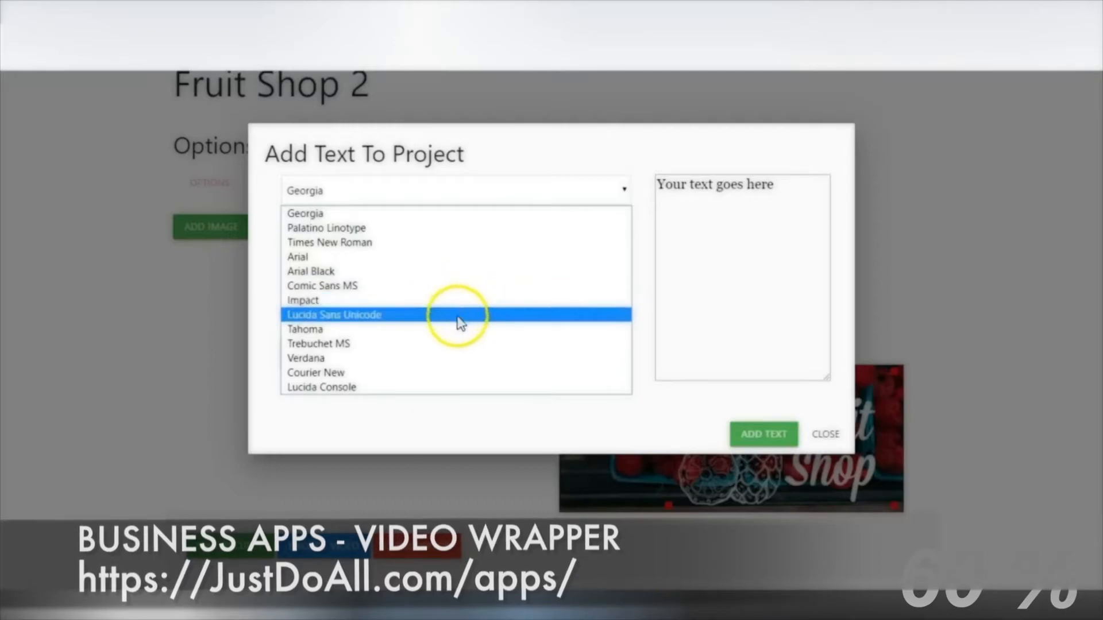
pyautogui.click(460, 330)
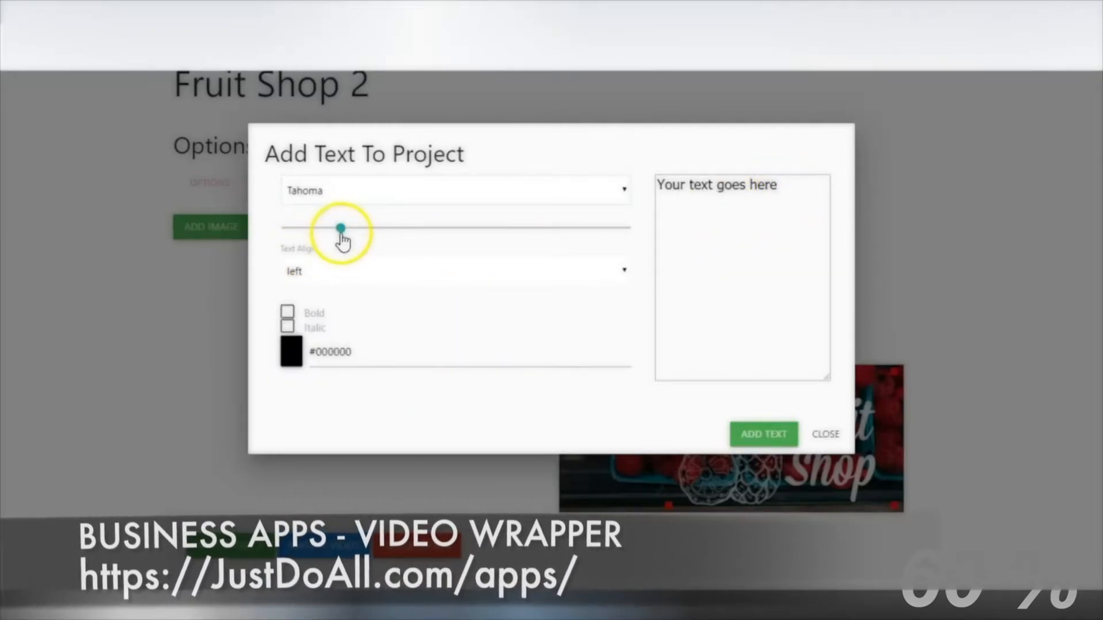
pyautogui.click(630, 276)
pyautogui.click(623, 299)
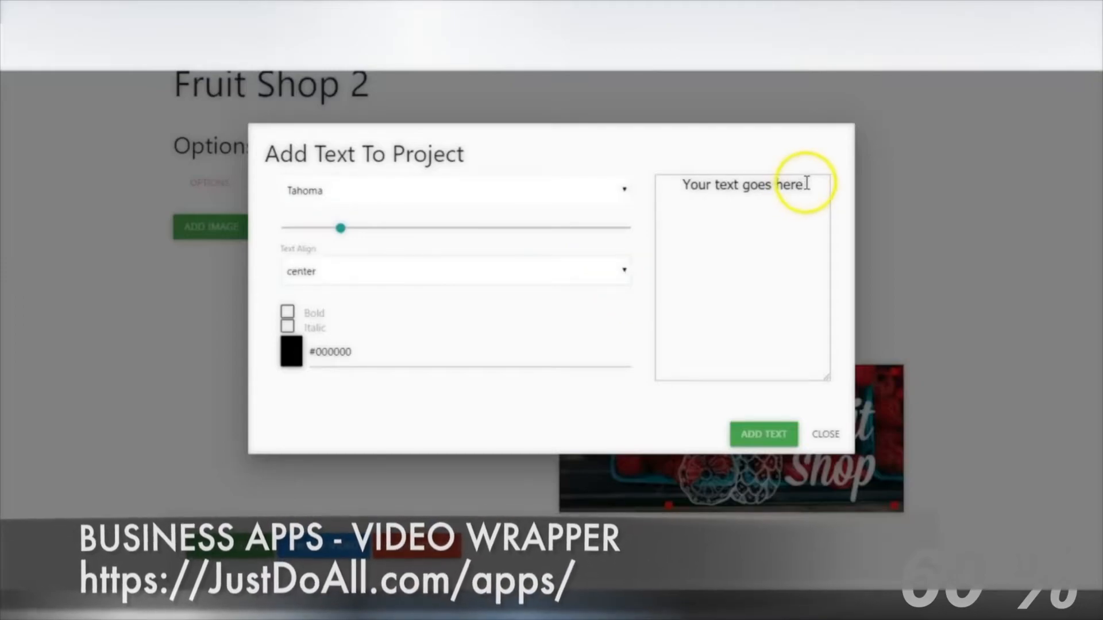
pyautogui.moveTo(807, 184); pyautogui.dragTo(671, 185)
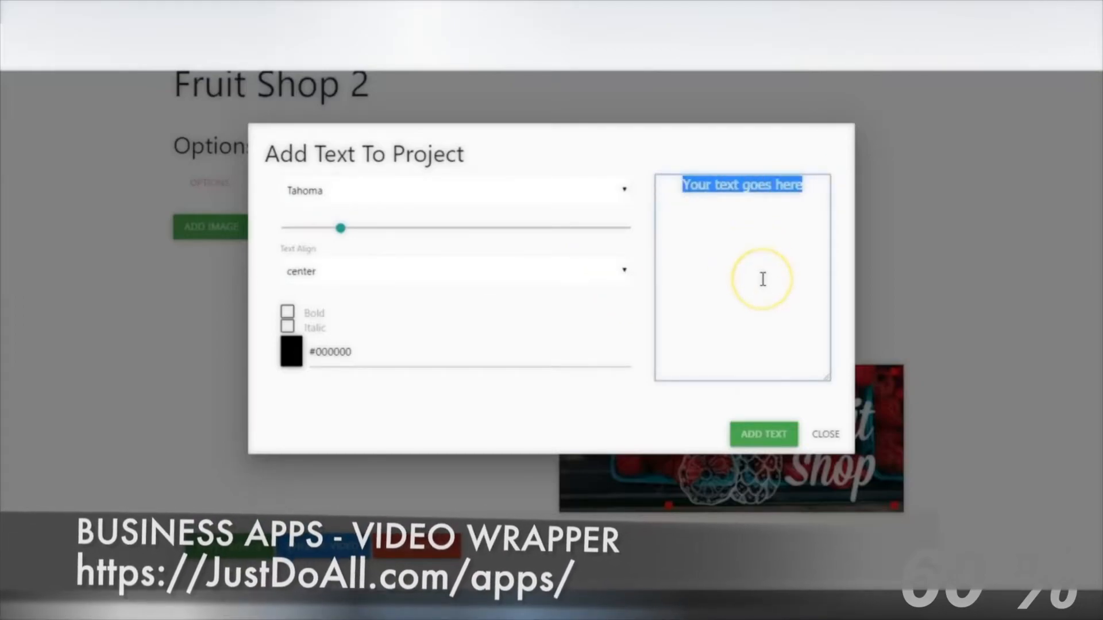
pyautogui.write('The BERRIE')
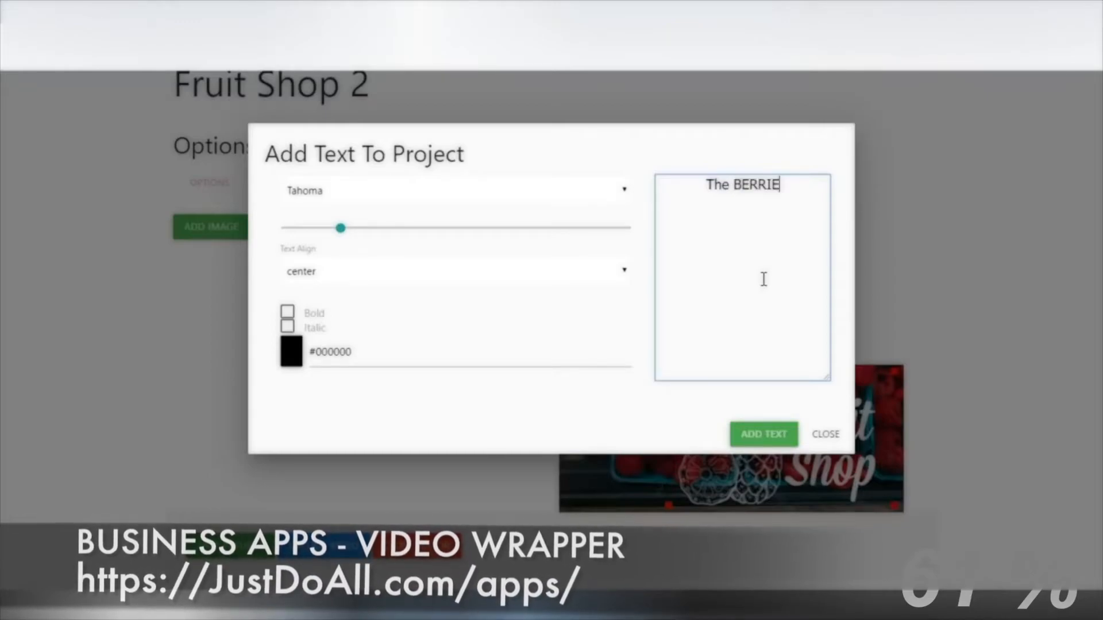
pyautogui.write('S')
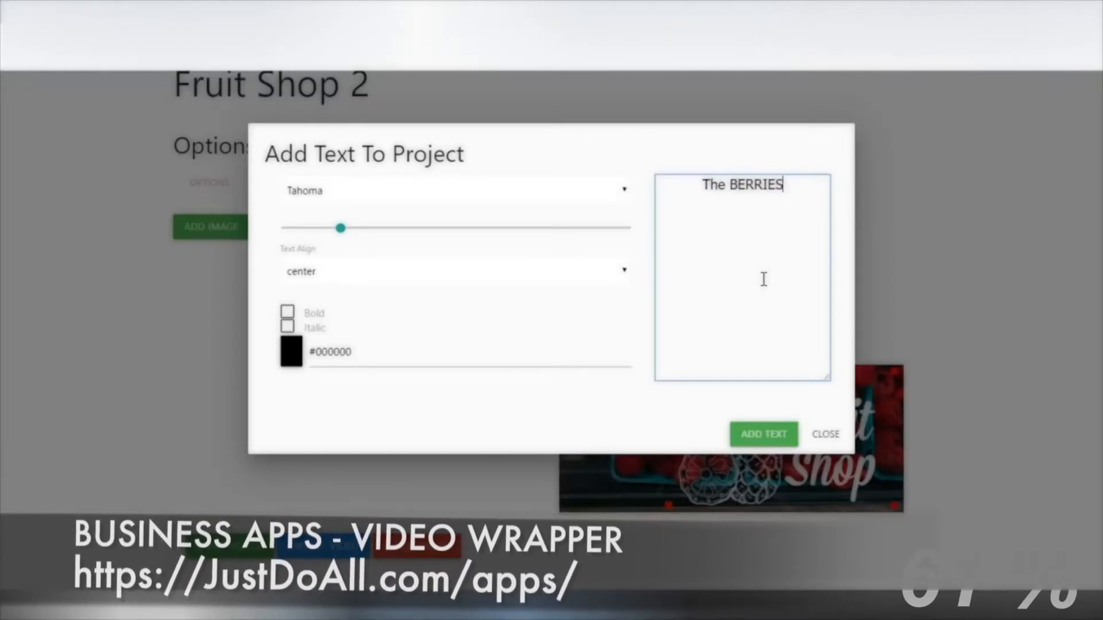
pyautogui.write(' are IN!')
# Step: Make the text bold in red #d11300, increase its size slightly while keeping it on one line, and add it to the project
pyautogui.click(287, 312)
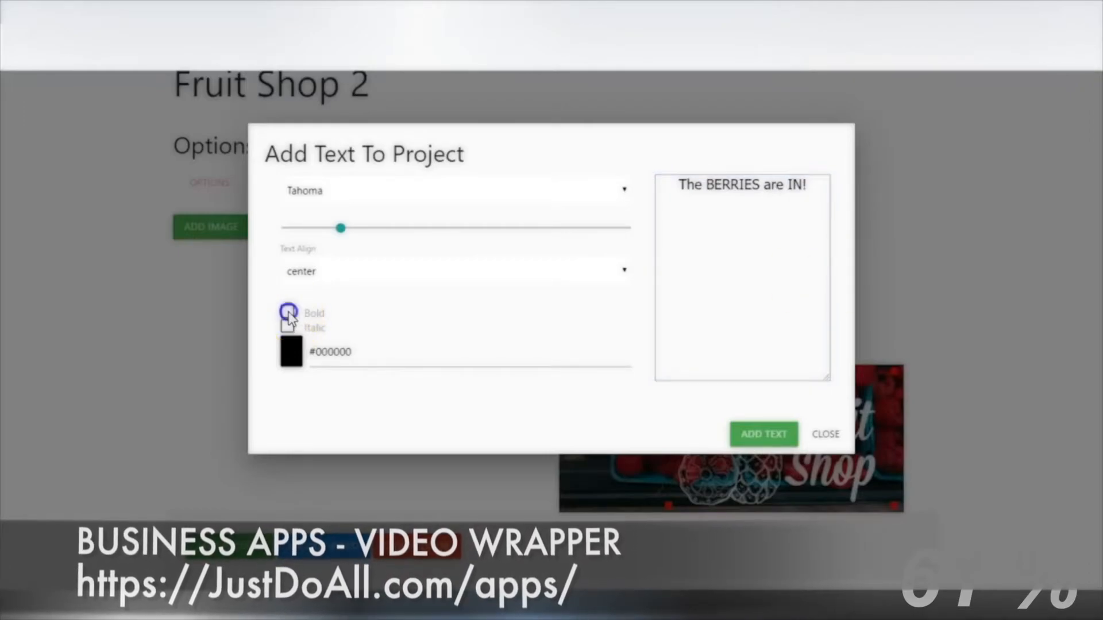
pyautogui.click(291, 351)
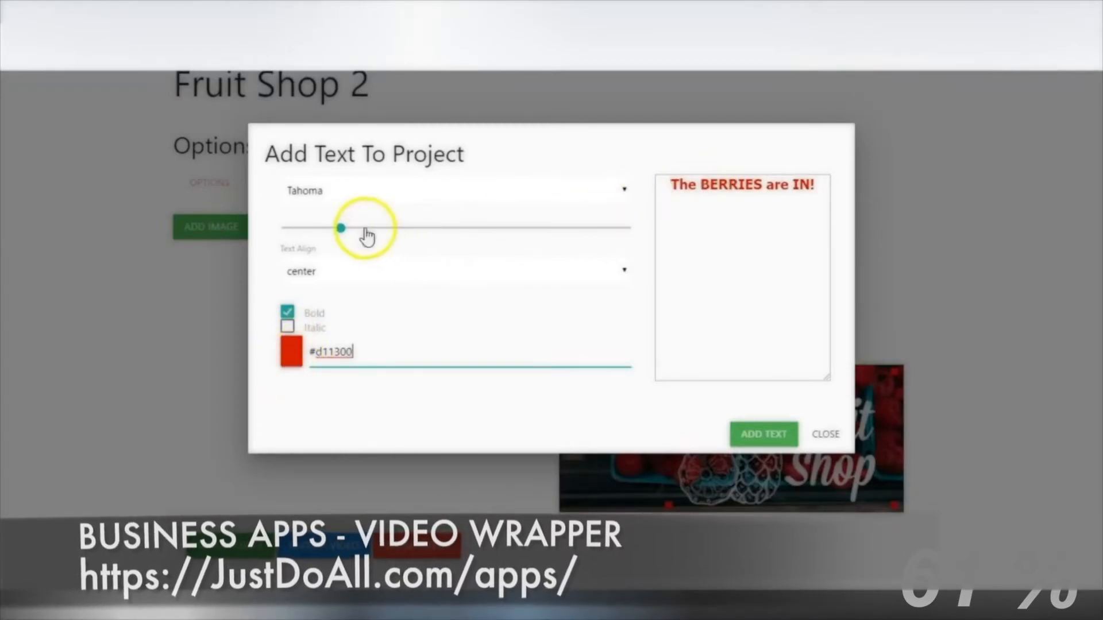
pyautogui.moveTo(342, 231); pyautogui.dragTo(362, 233)
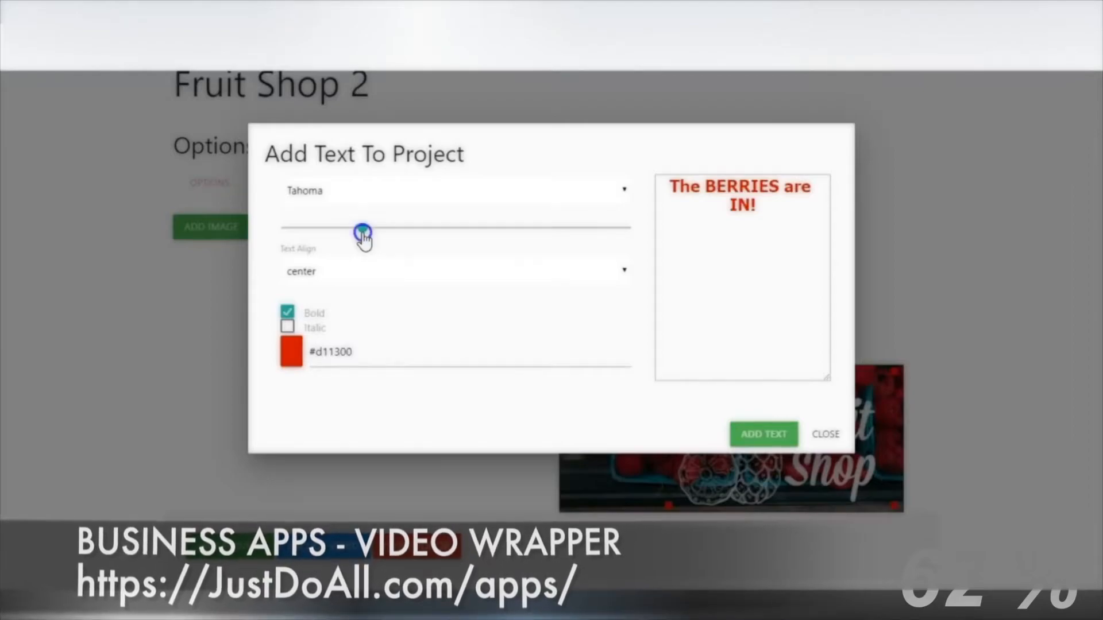
pyautogui.moveTo(362, 233); pyautogui.dragTo(356, 231)
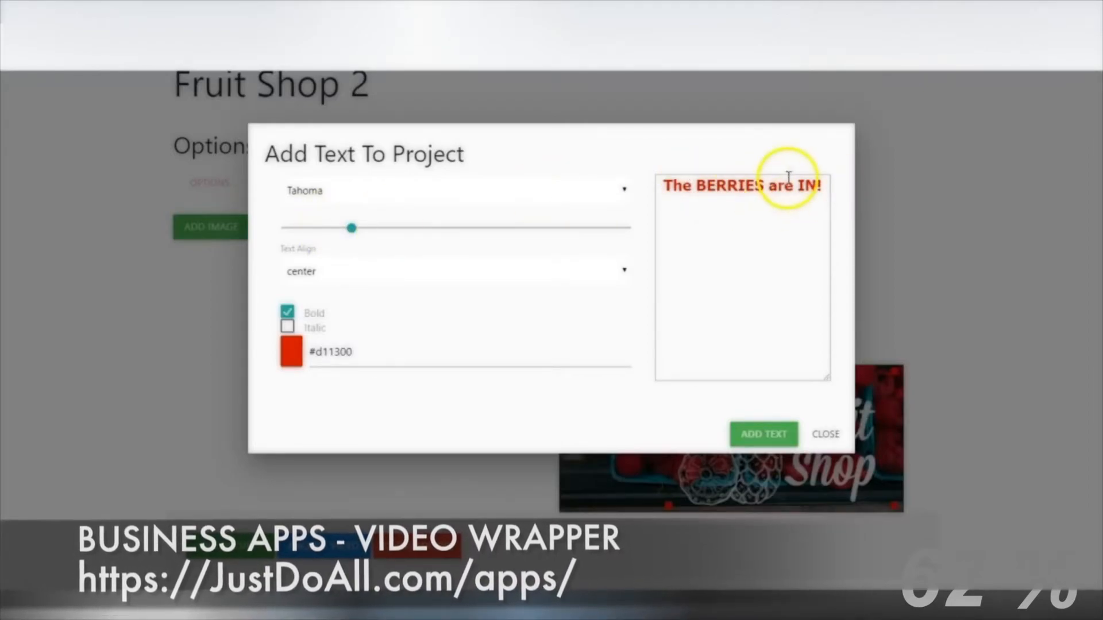
pyautogui.click(757, 436)
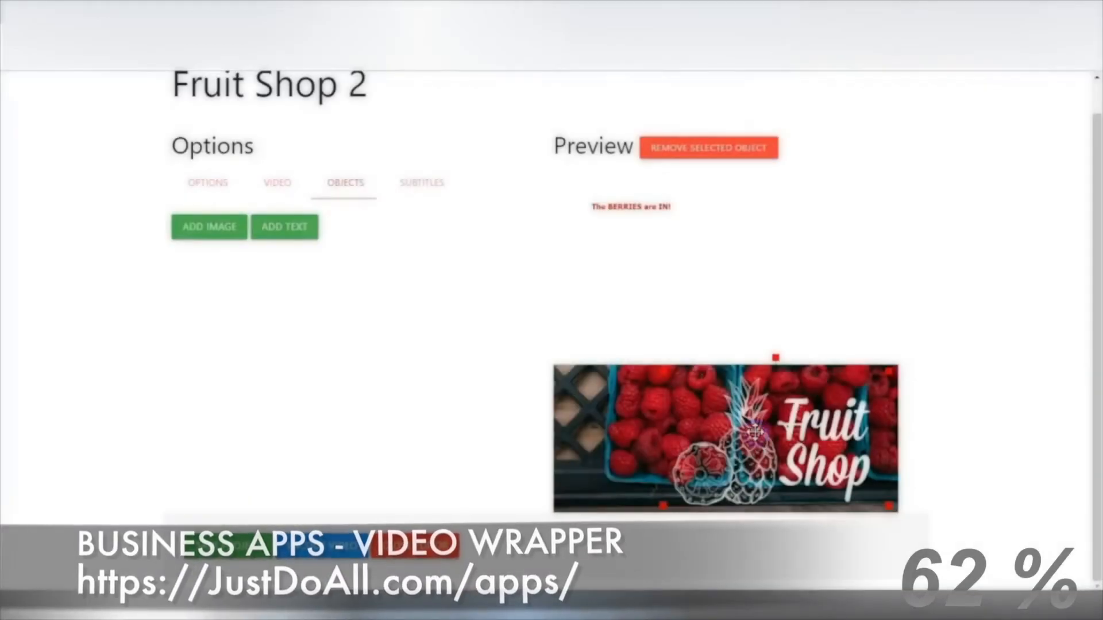
# Step: Enlarge the "The BERRIES are IN!" text to nearly the canvas width and place it across the video area above the raspberries
pyautogui.moveTo(614, 208); pyautogui.dragTo(573, 317)
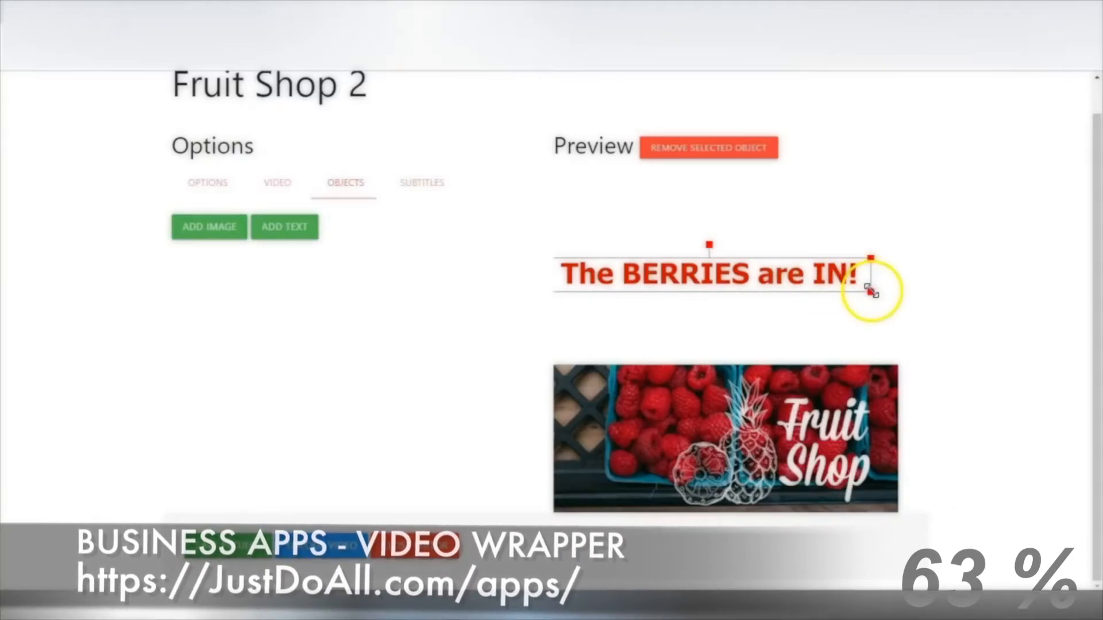
pyautogui.moveTo(872, 292); pyautogui.dragTo(887, 293)
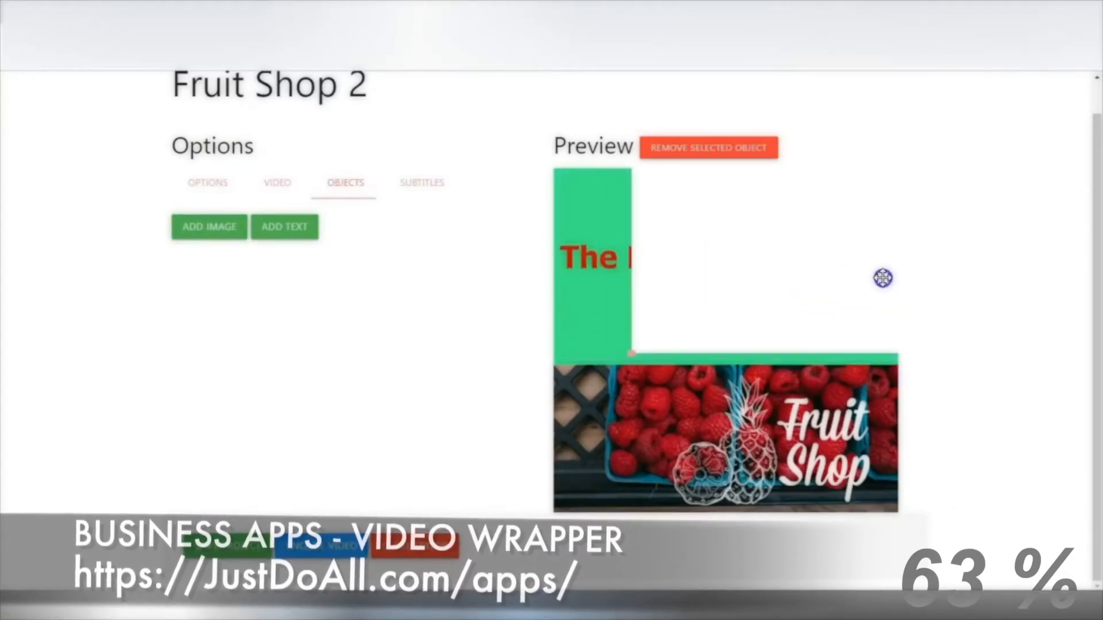
pyautogui.click(605, 260)
pyautogui.moveTo(596, 252); pyautogui.dragTo(605, 382)
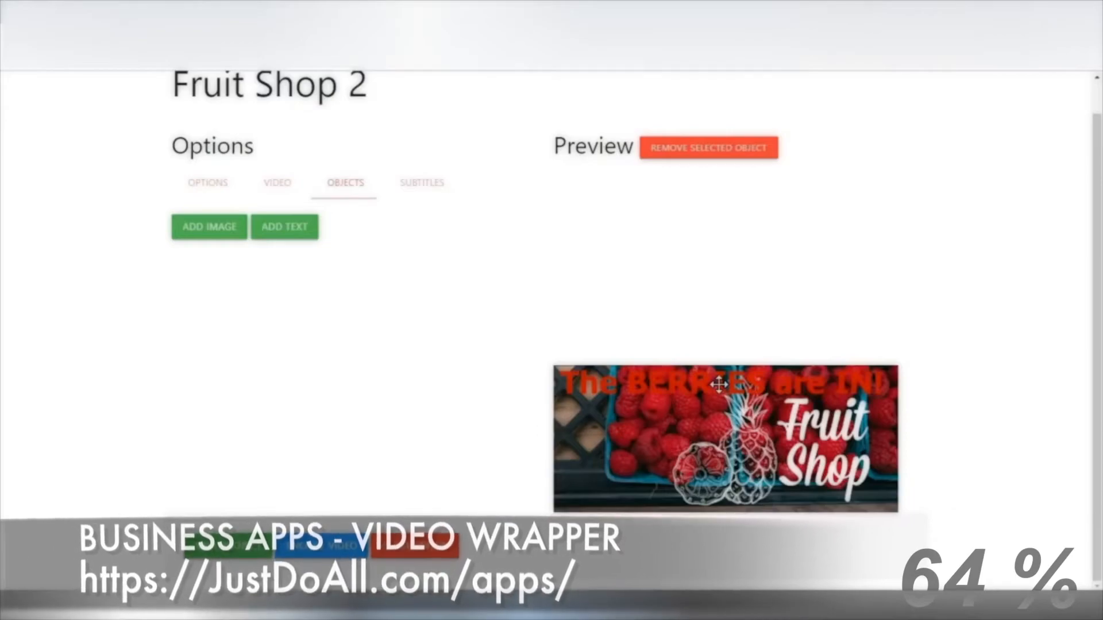
pyautogui.moveTo(719, 383); pyautogui.dragTo(712, 263)
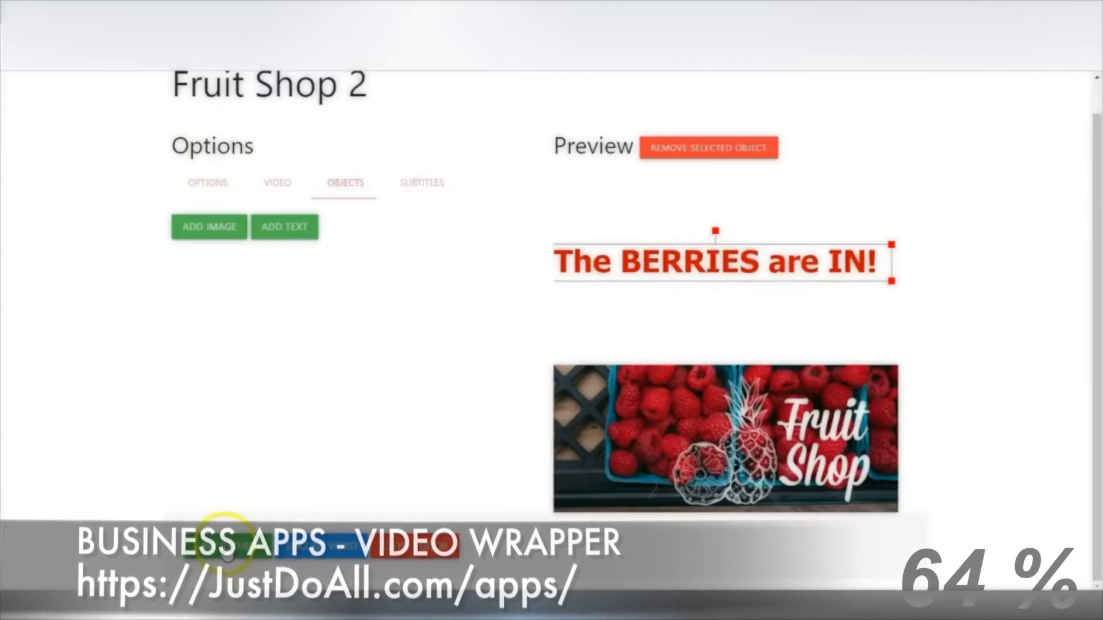
# Step: Generate and play a preview of the finished video and download it
pyautogui.click(322, 552)
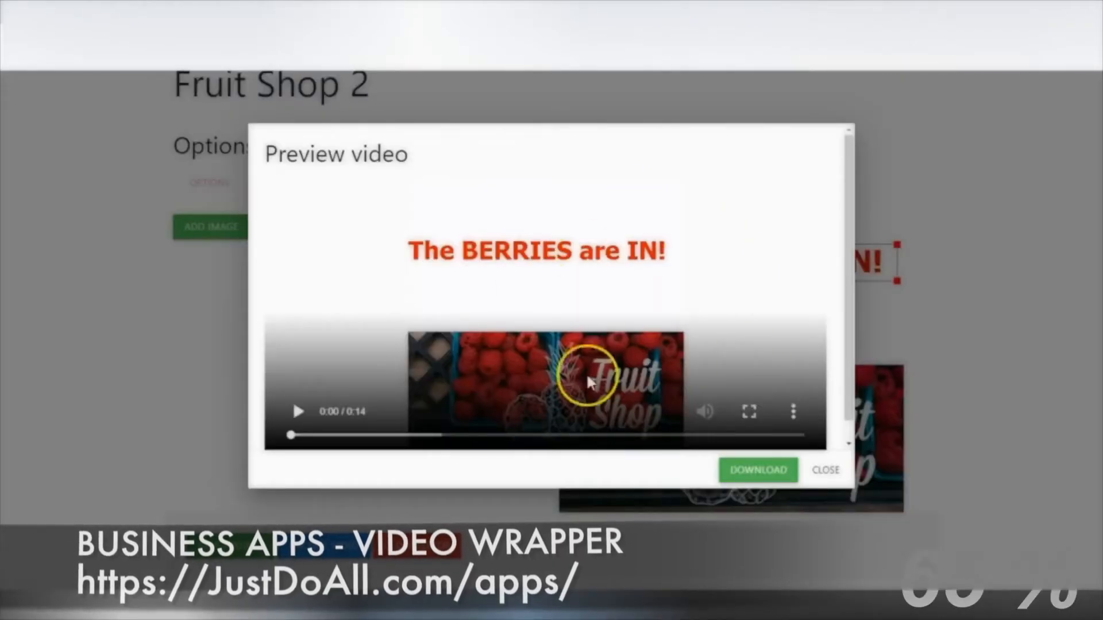
pyautogui.click(297, 416)
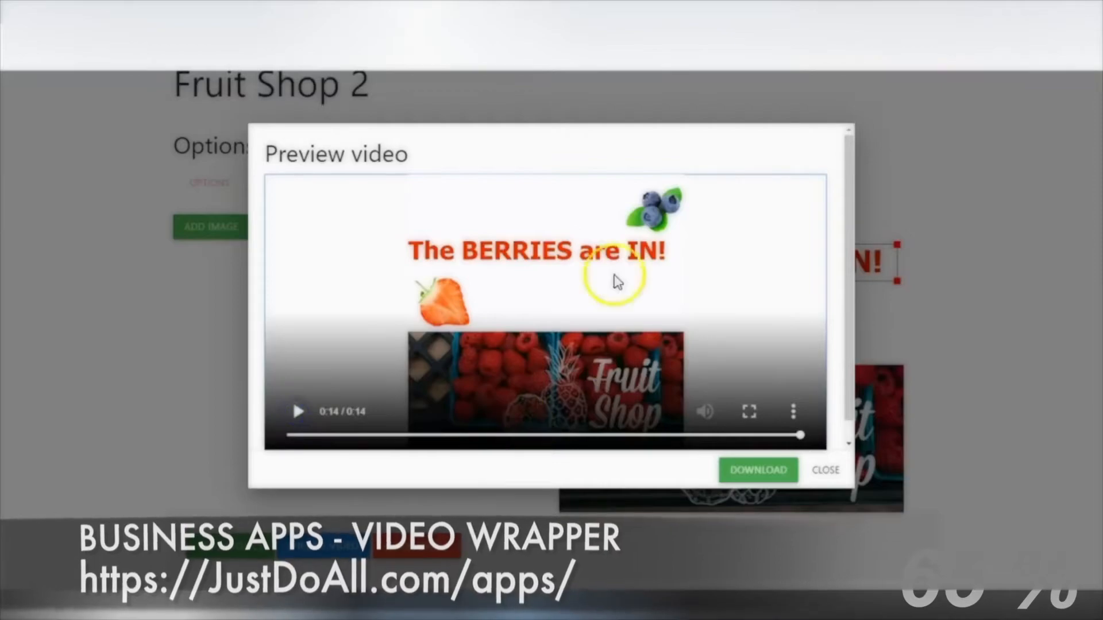
pyautogui.click(745, 470)
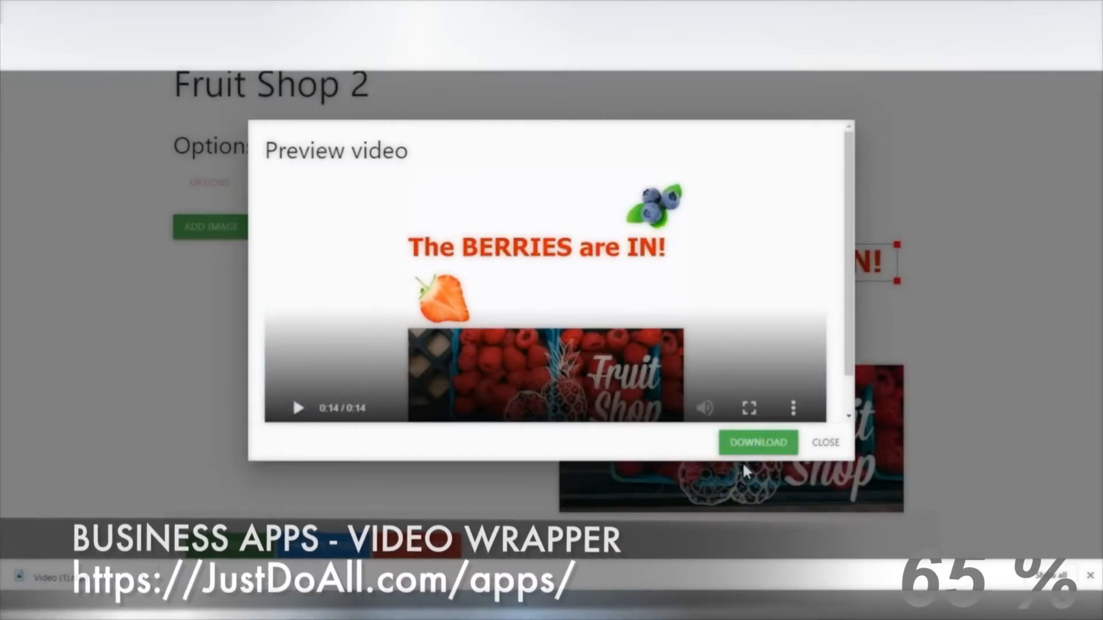
pyautogui.moveTo(844, 352)
pyautogui.mouseDown()
pyautogui.moveTo(852, 401)
pyautogui.moveTo(850, 344)
pyautogui.mouseUp()
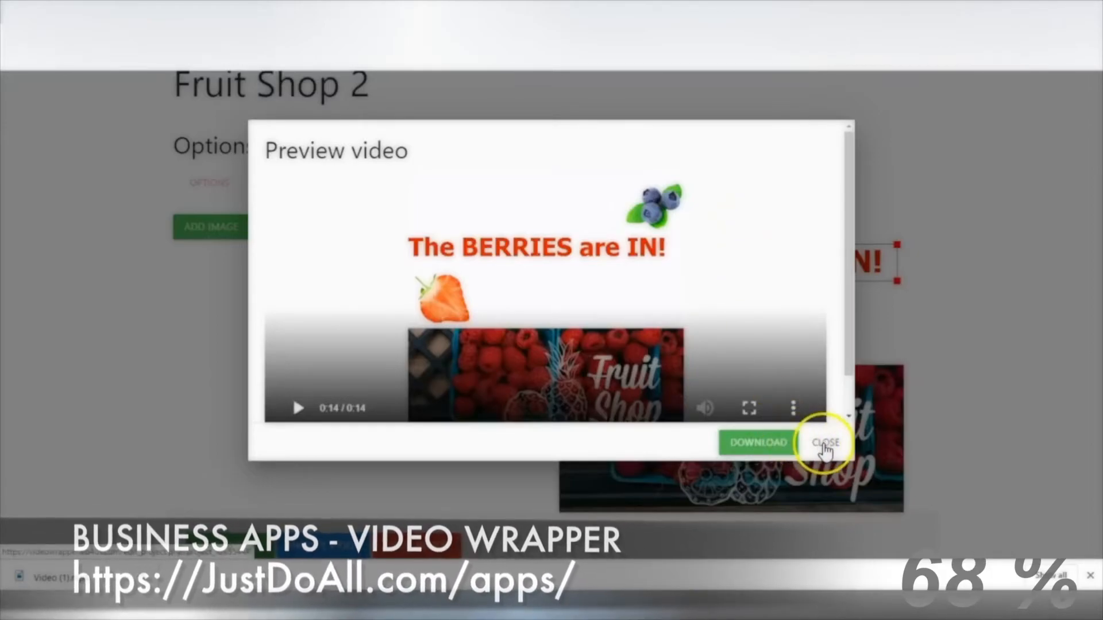
pyautogui.click(825, 446)
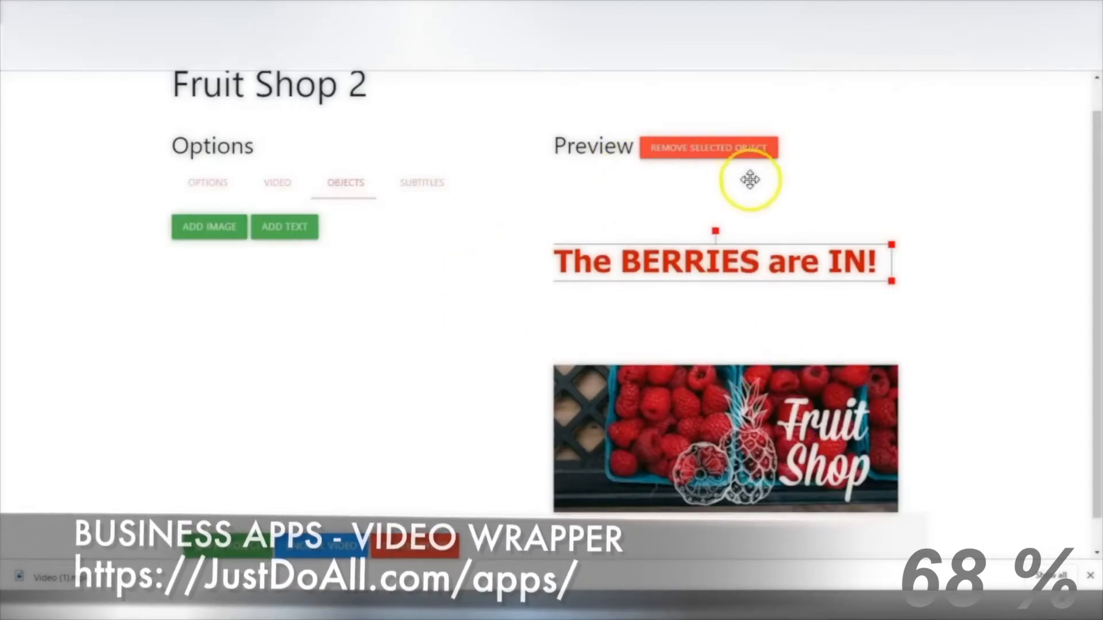
# Step: Shrink the white Fruit Shop logo to about half its size, keeping it in the lower-right corner of the raspberry image
pyautogui.click(670, 401)
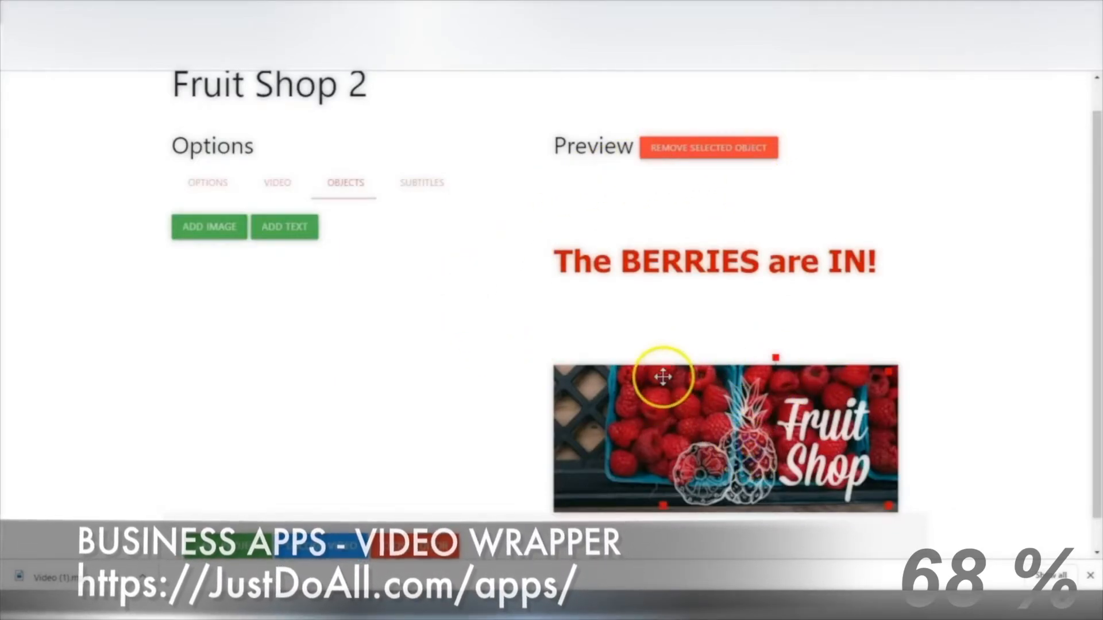
pyautogui.moveTo(659, 364); pyautogui.dragTo(767, 430)
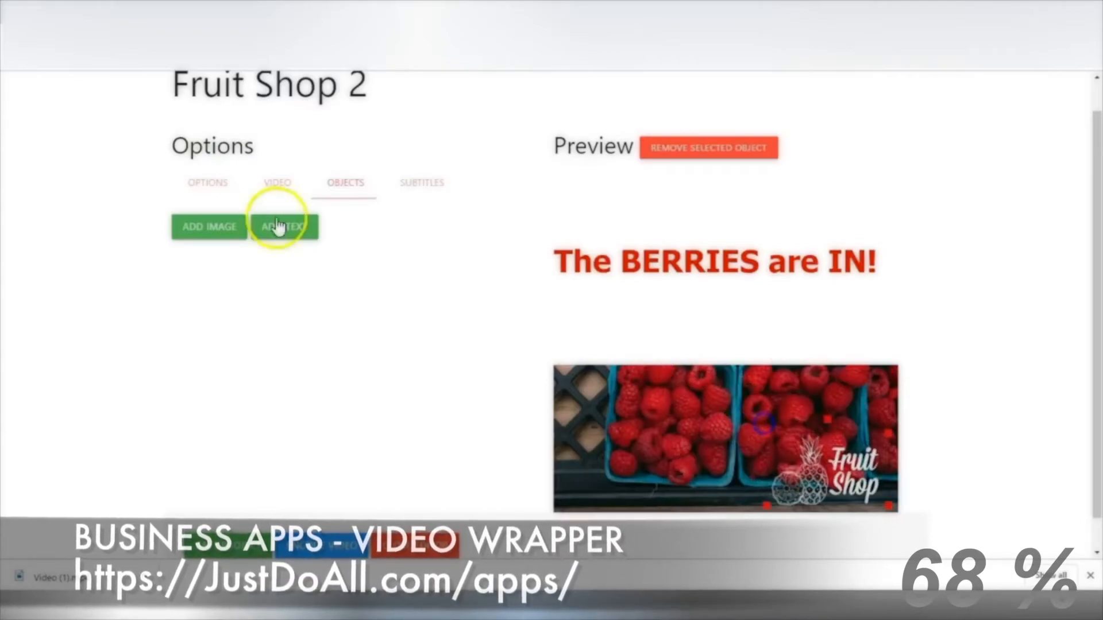
# Step: Add a subtitle to the project with the text "CALL TODAY!"
pyautogui.click(418, 192)
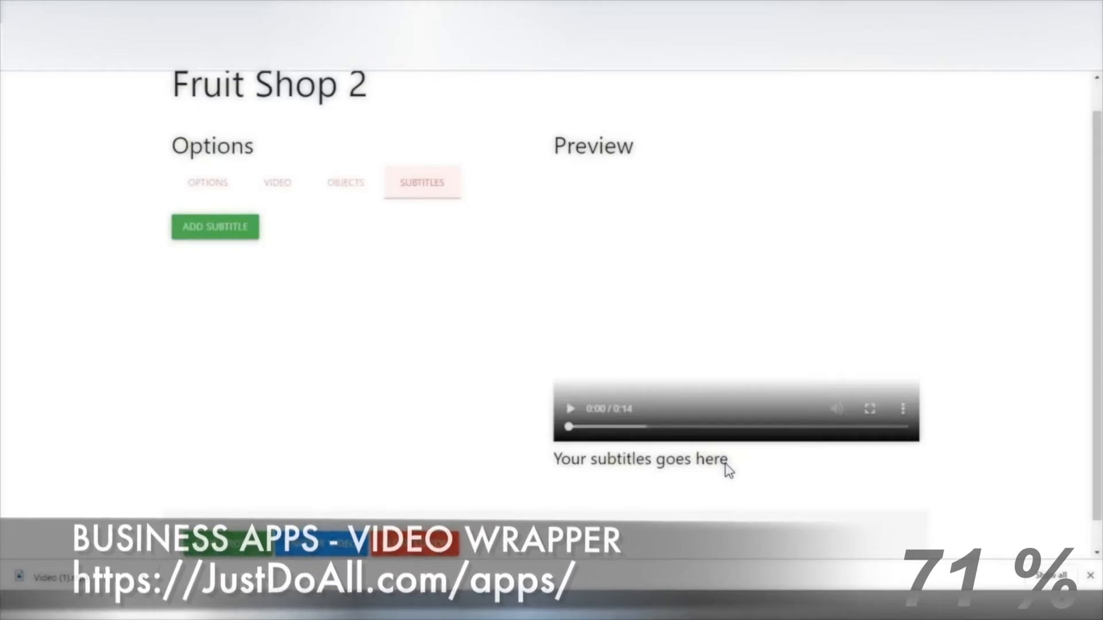
pyautogui.click(212, 227)
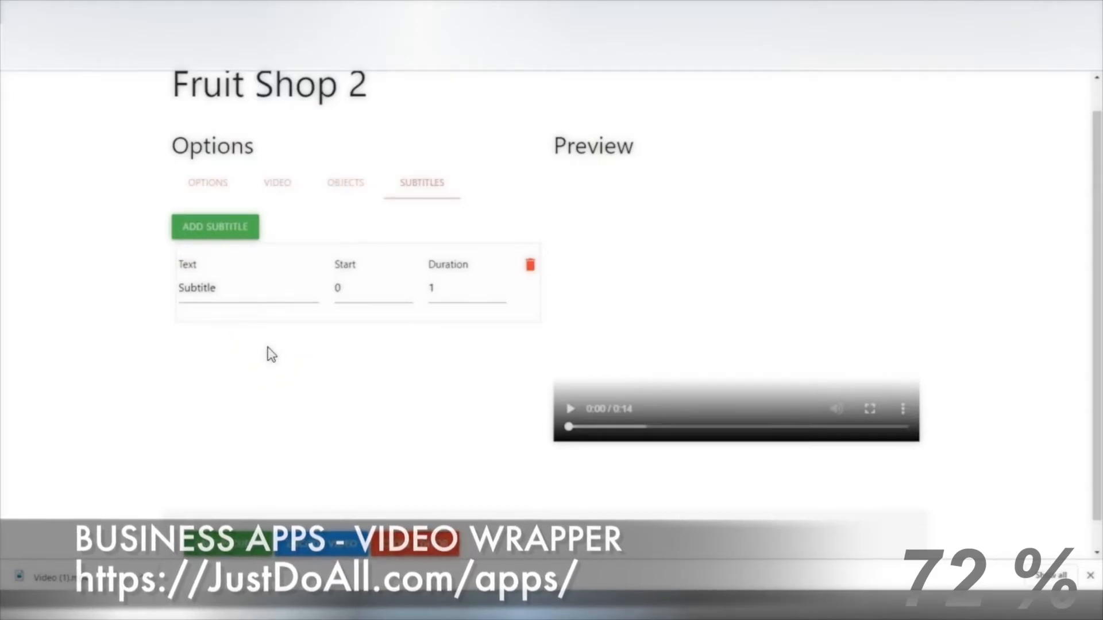
pyautogui.doubleClick(216, 288)
pyautogui.moveTo(217, 289)
pyautogui.mouseDown()
pyautogui.moveTo(182, 285)
pyautogui.moveTo(222, 288)
pyautogui.mouseUp()
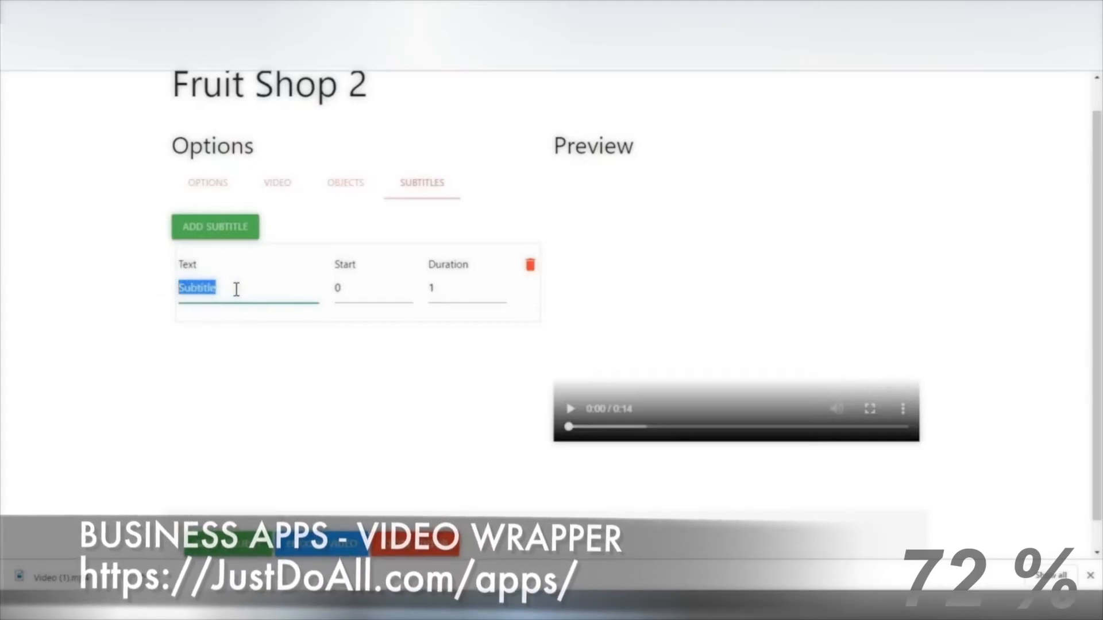
pyautogui.write('CALL TODAY!')
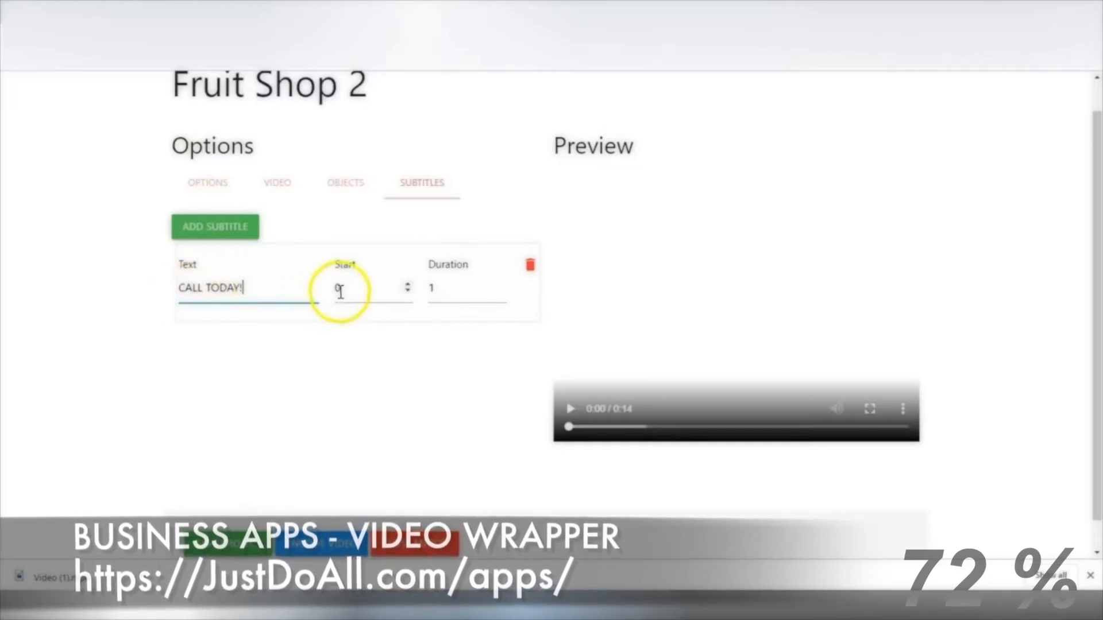
# Step: Set the "CALL TODAY!" subtitle's start to 3 and its duration to 7
pyautogui.click(407, 284)
pyautogui.click(408, 285)
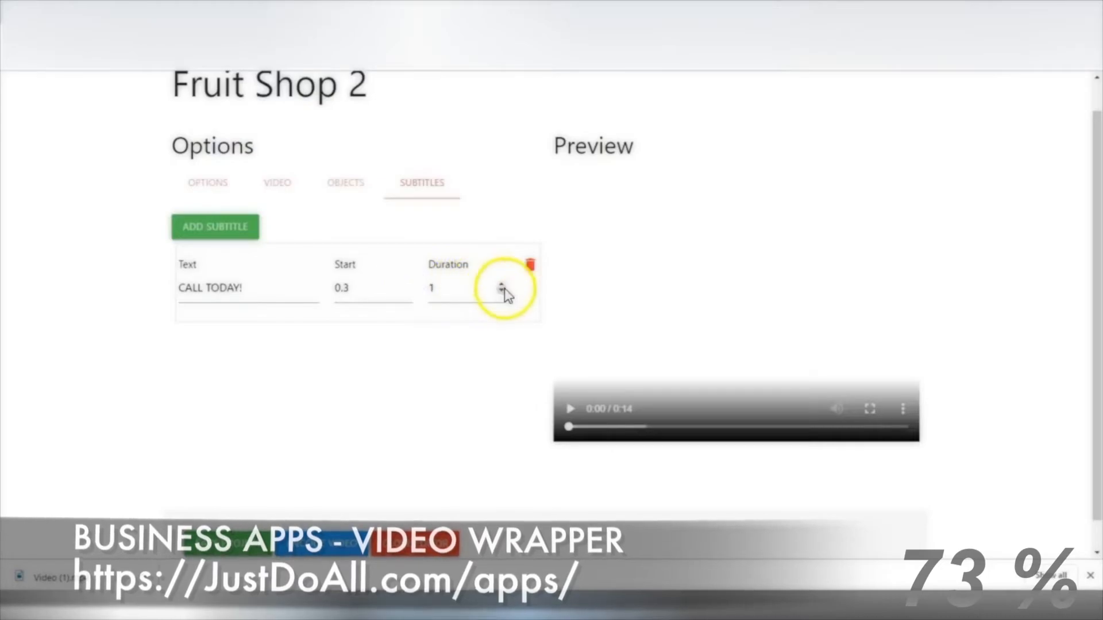
pyautogui.click(442, 286)
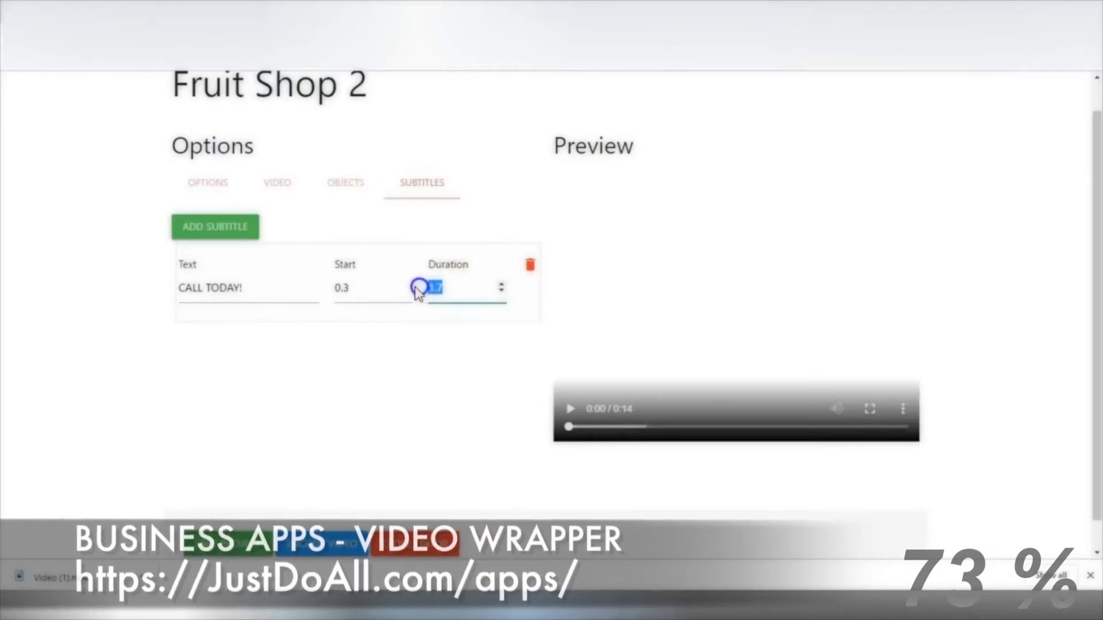
pyautogui.moveTo(350, 288); pyautogui.dragTo(320, 286)
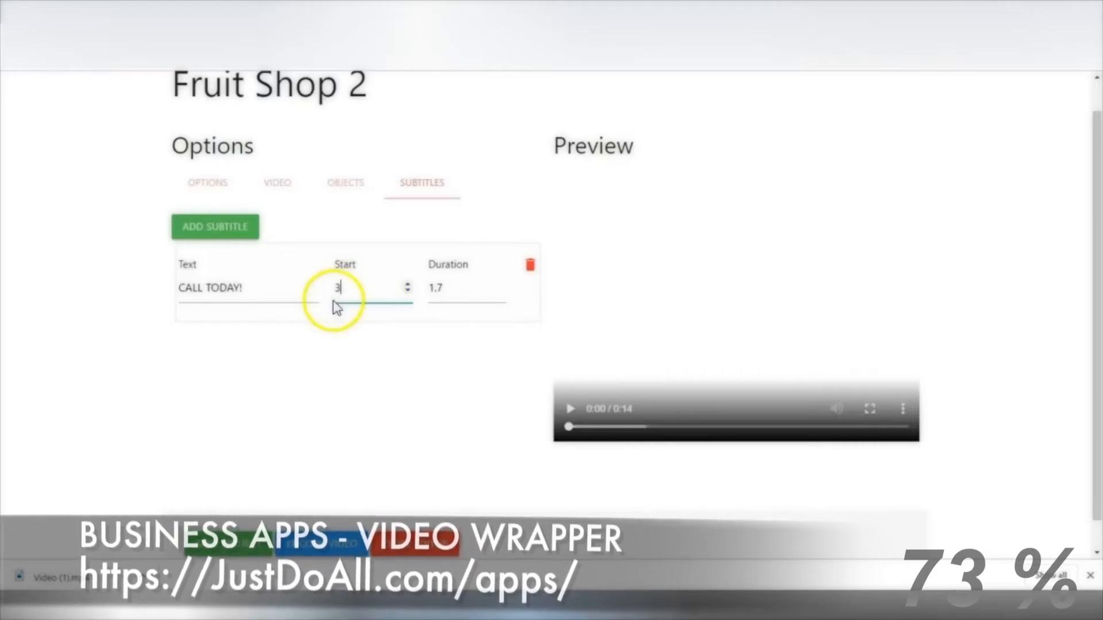
pyautogui.moveTo(443, 288); pyautogui.dragTo(425, 294)
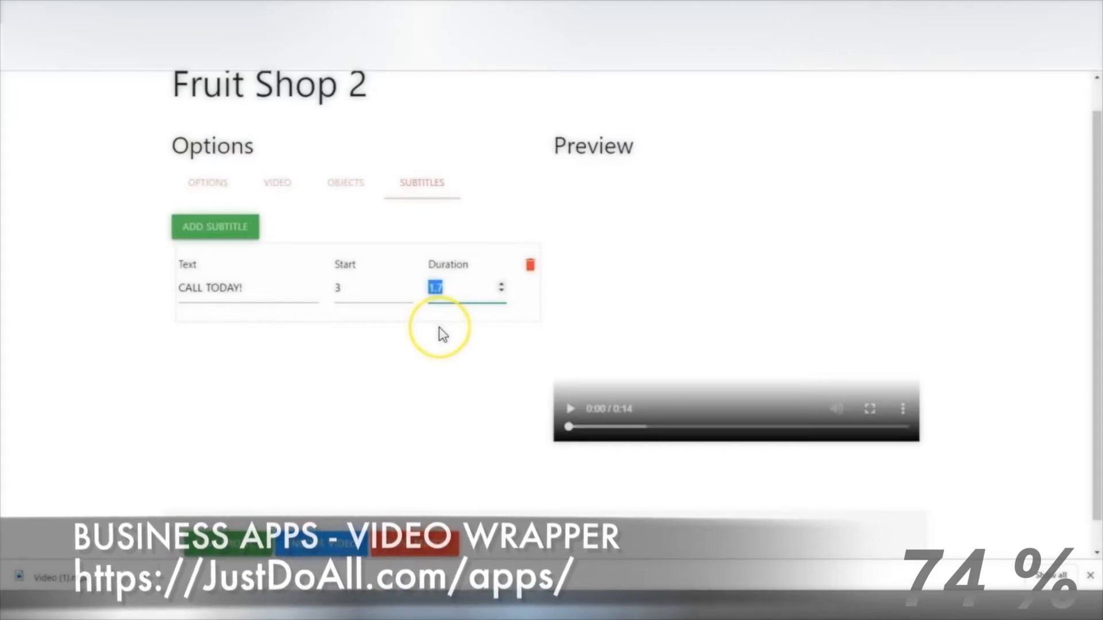
pyautogui.write('7')
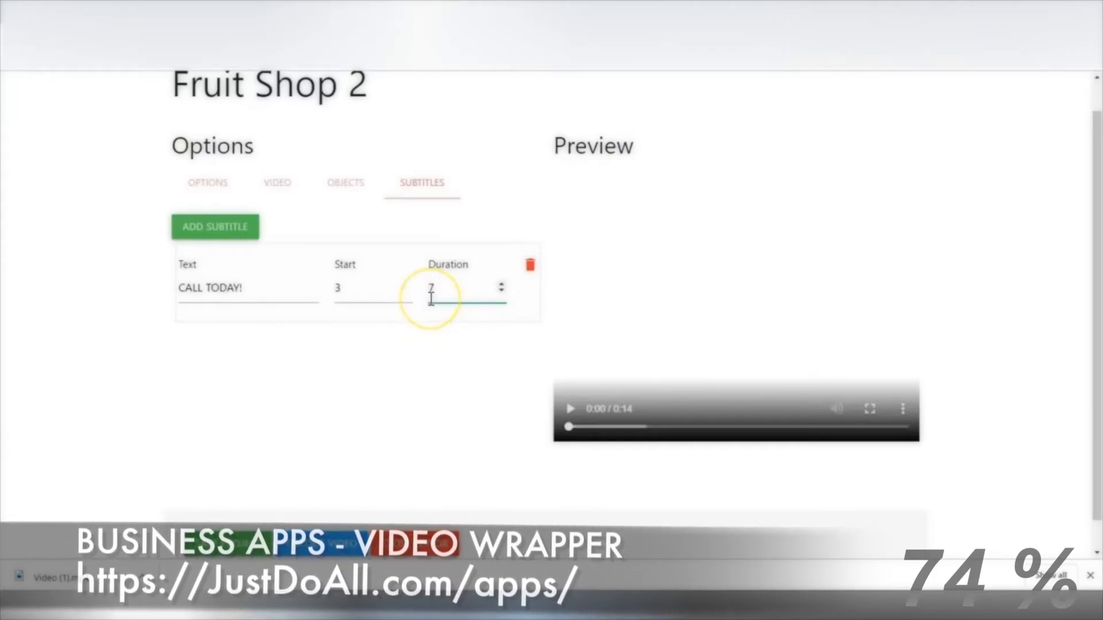
# Step: Add a second subtitle and enter the shop's phone number as the text of the lower subtitle
pyautogui.click(231, 227)
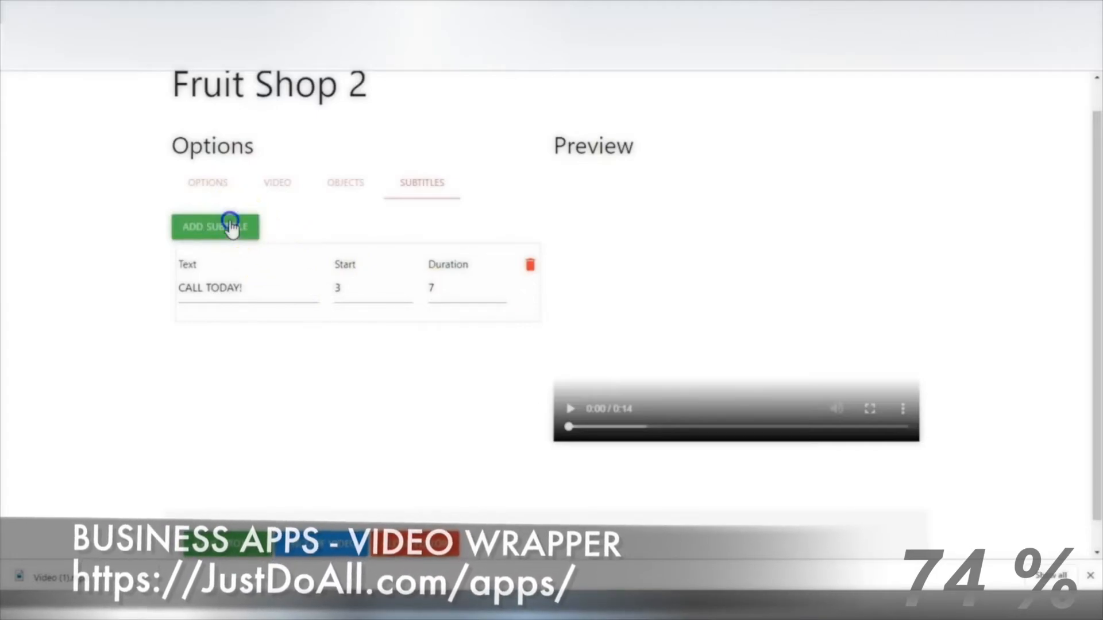
pyautogui.click(248, 368)
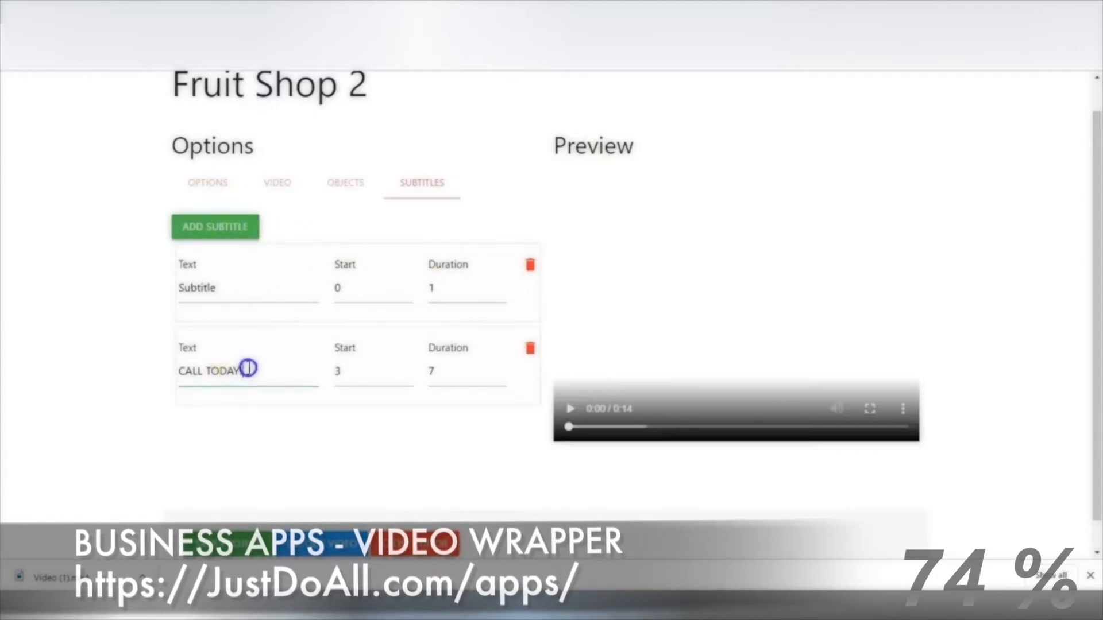
pyautogui.moveTo(248, 368); pyautogui.dragTo(164, 371)
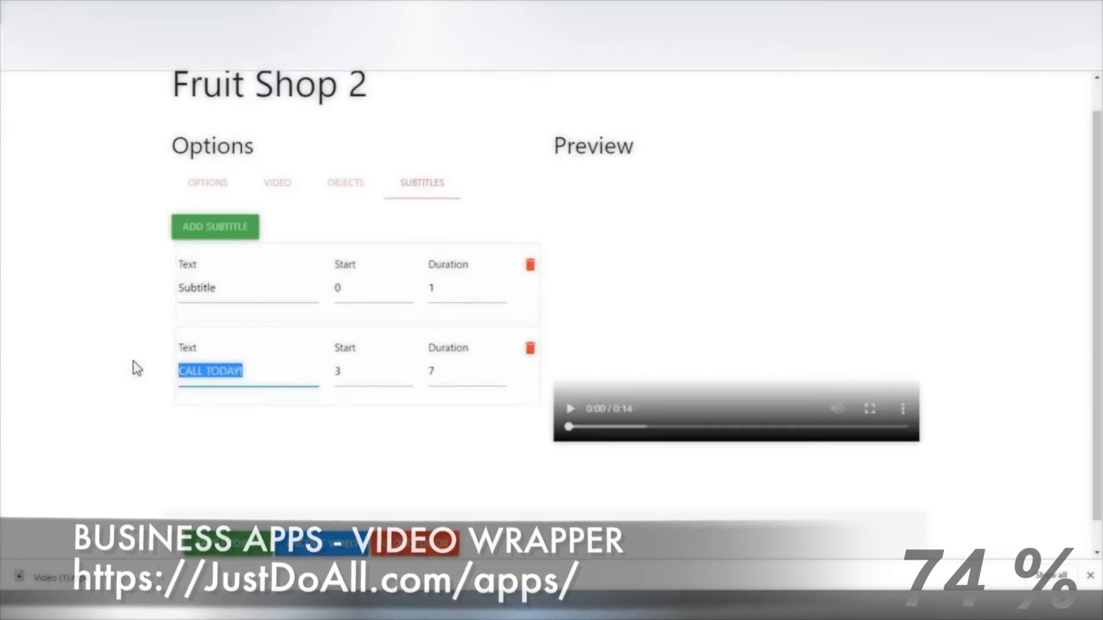
pyautogui.write('555-5555')
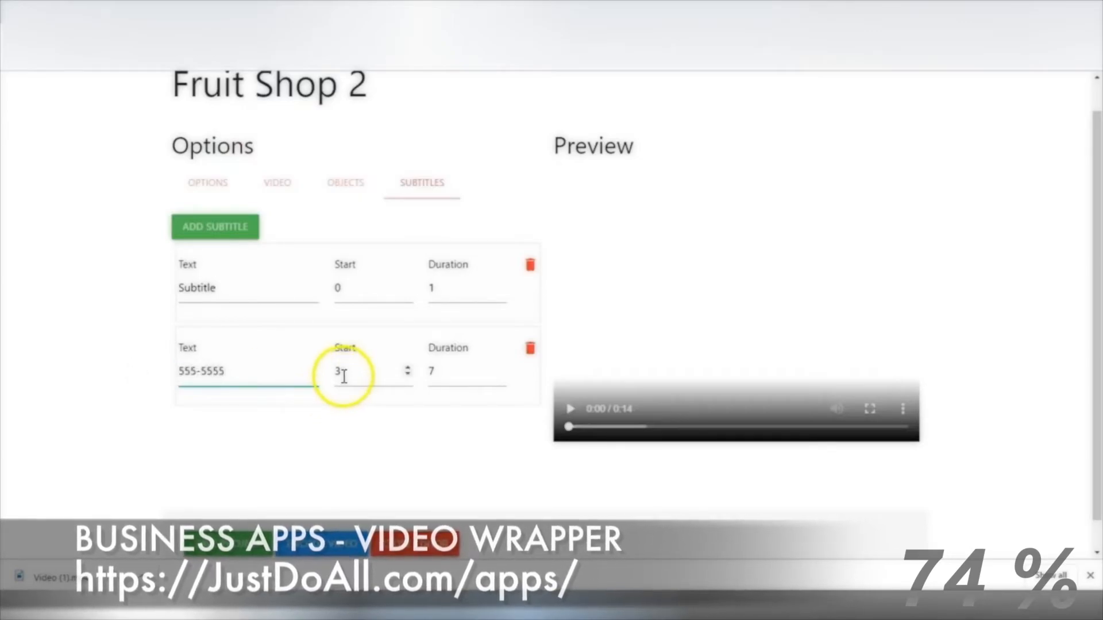
# Step: Set the phone-number subtitle to start 8, duration 14, and the "CALL TODAY!" subtitle to start 1, duration 7, and play the preview
pyautogui.doubleClick(344, 375)
pyautogui.write('8')
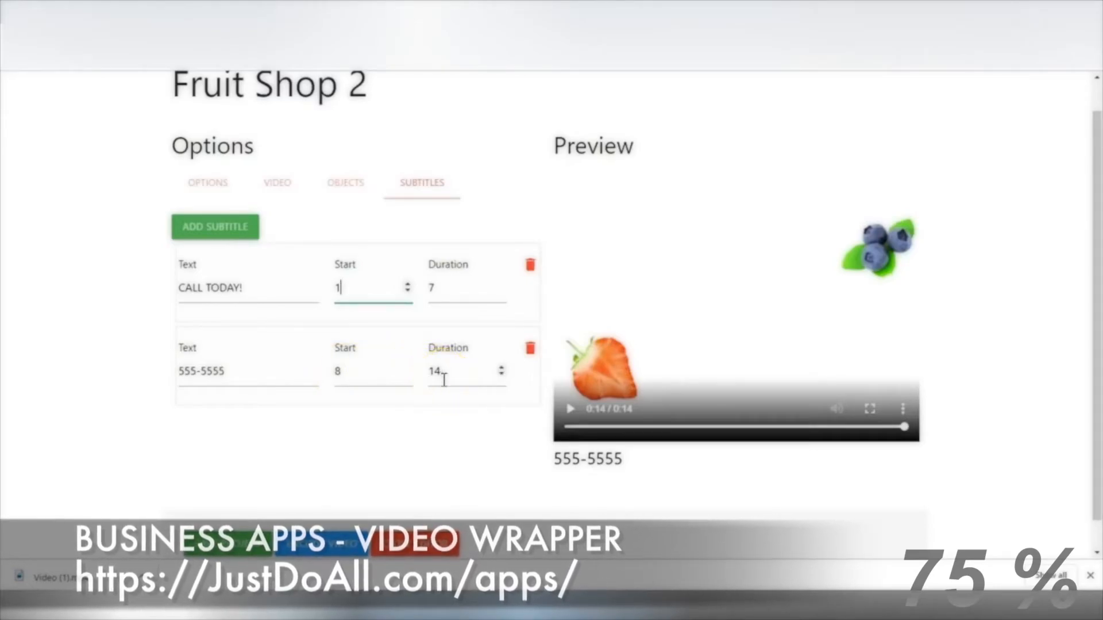
pyautogui.click(570, 409)
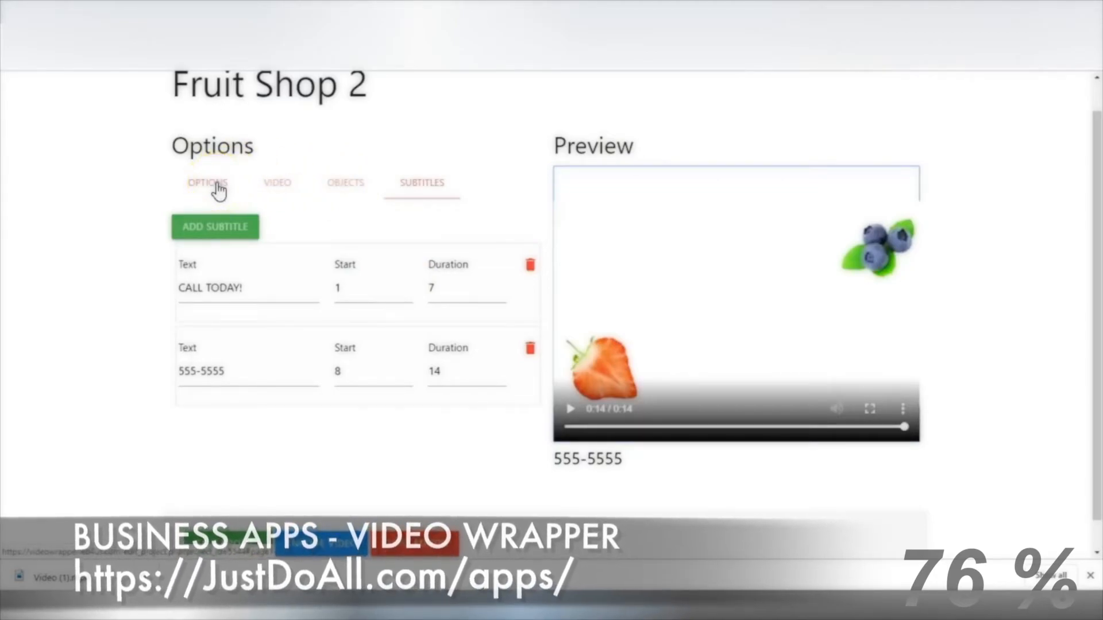
# Step: Shrink the raspberry image to leave a background strip beneath it, and move the Fruit Shop logo up onto it, slightly enlarged
pyautogui.click(339, 190)
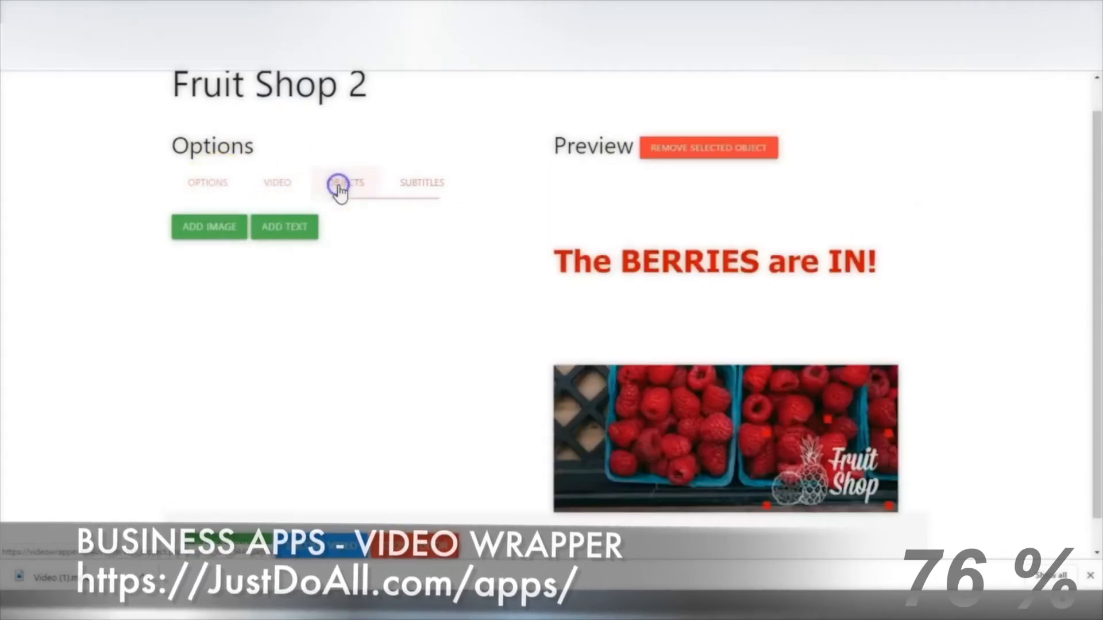
pyautogui.click(736, 473)
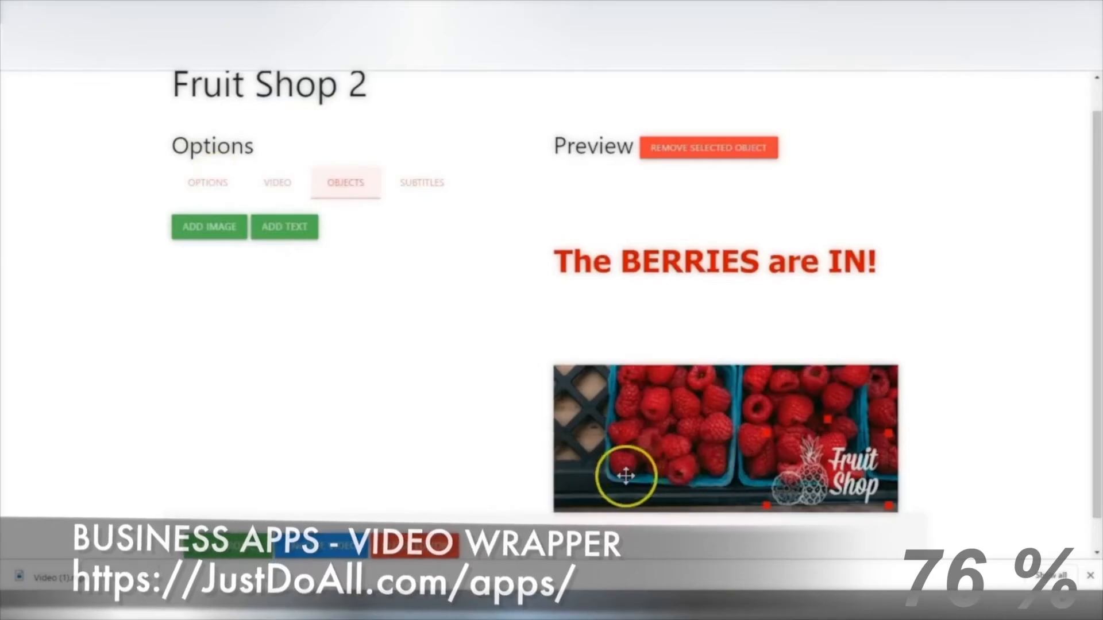
pyautogui.click(792, 394)
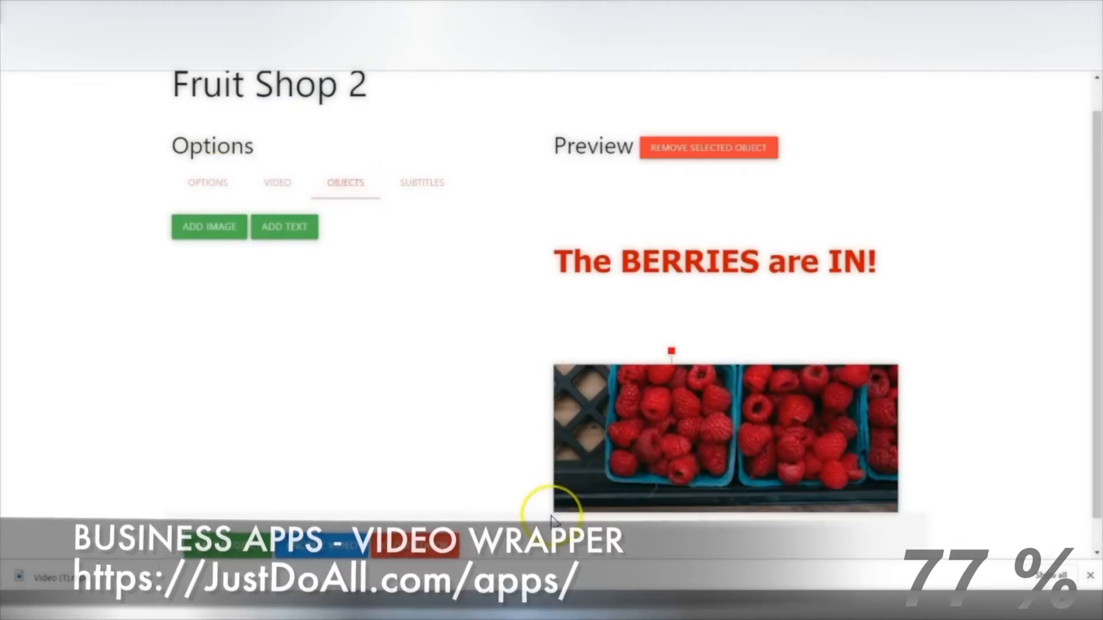
pyautogui.moveTo(552, 519); pyautogui.dragTo(828, 438)
pyautogui.click(826, 491)
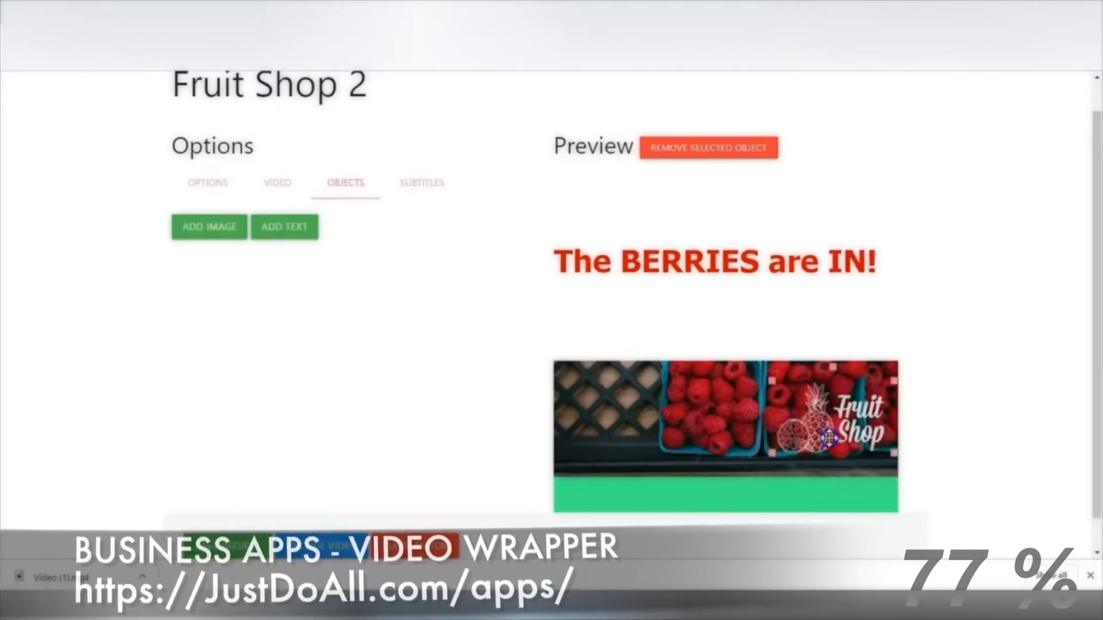
# Step: Open the project's background colour for editing
pyautogui.click(201, 188)
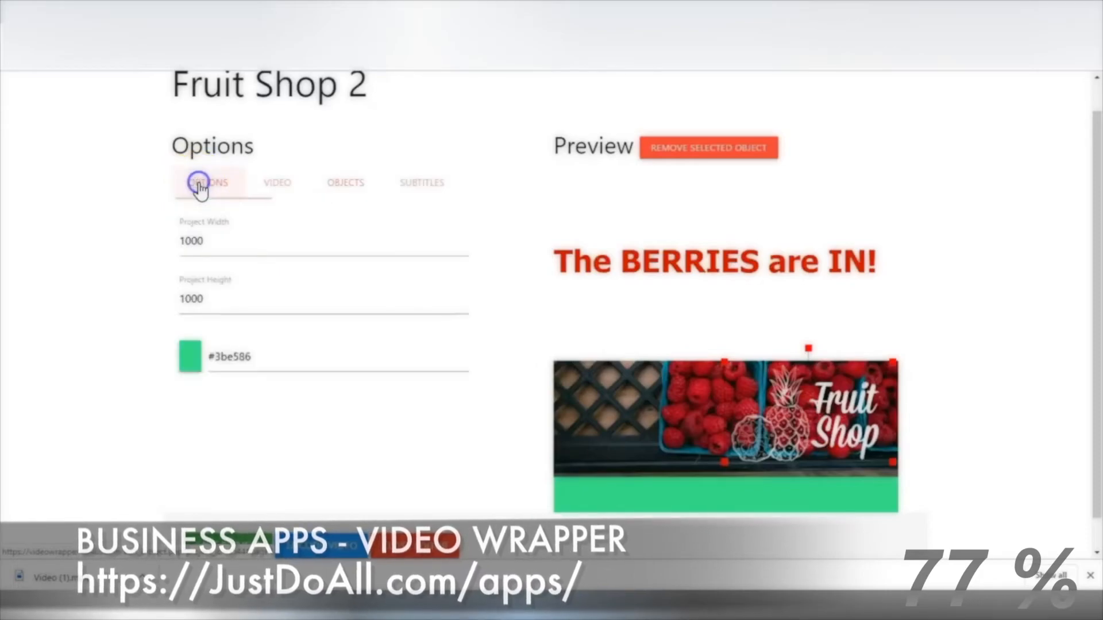
pyautogui.click(189, 360)
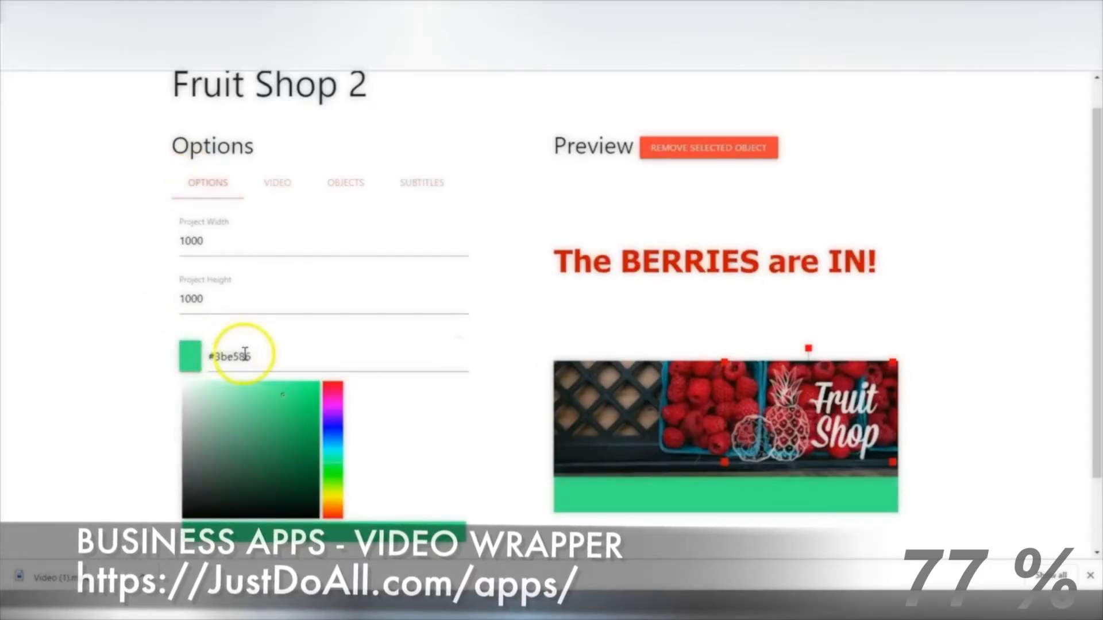